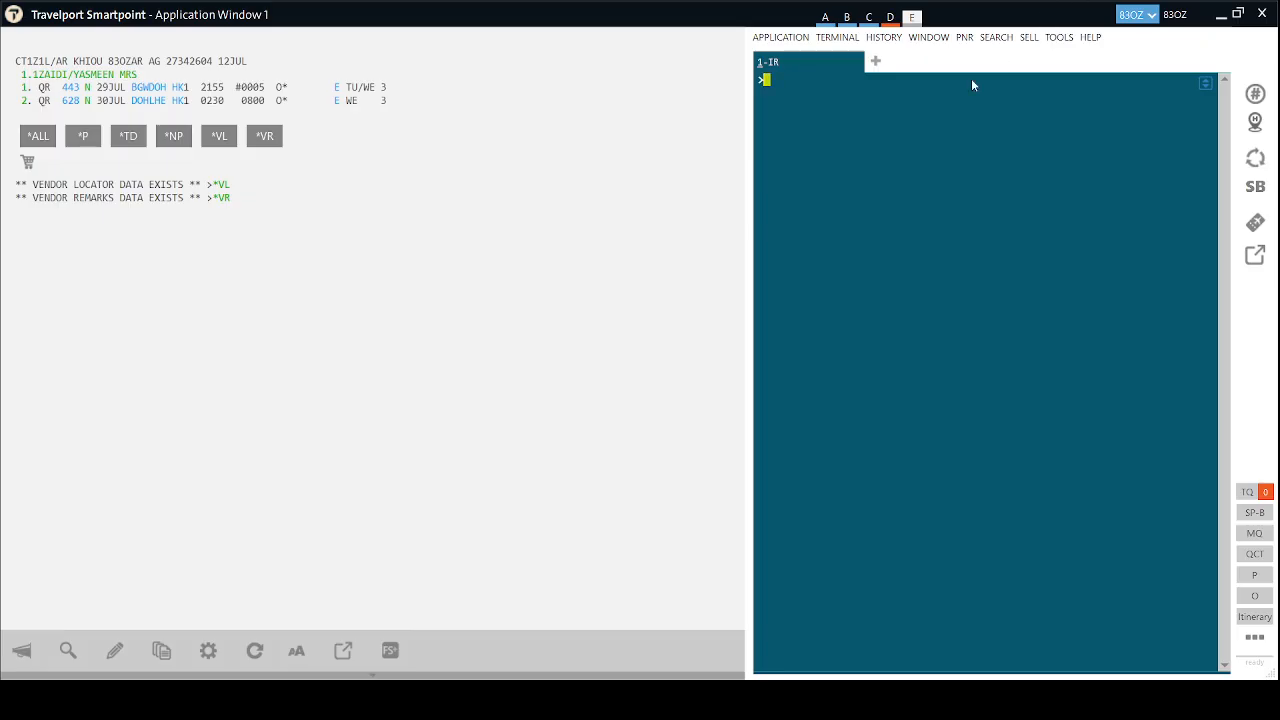
Switch to work area D, showing the divided PNR with QR 443 on 13JUL and QR 628 on 14JUL.
left_click(891, 18)
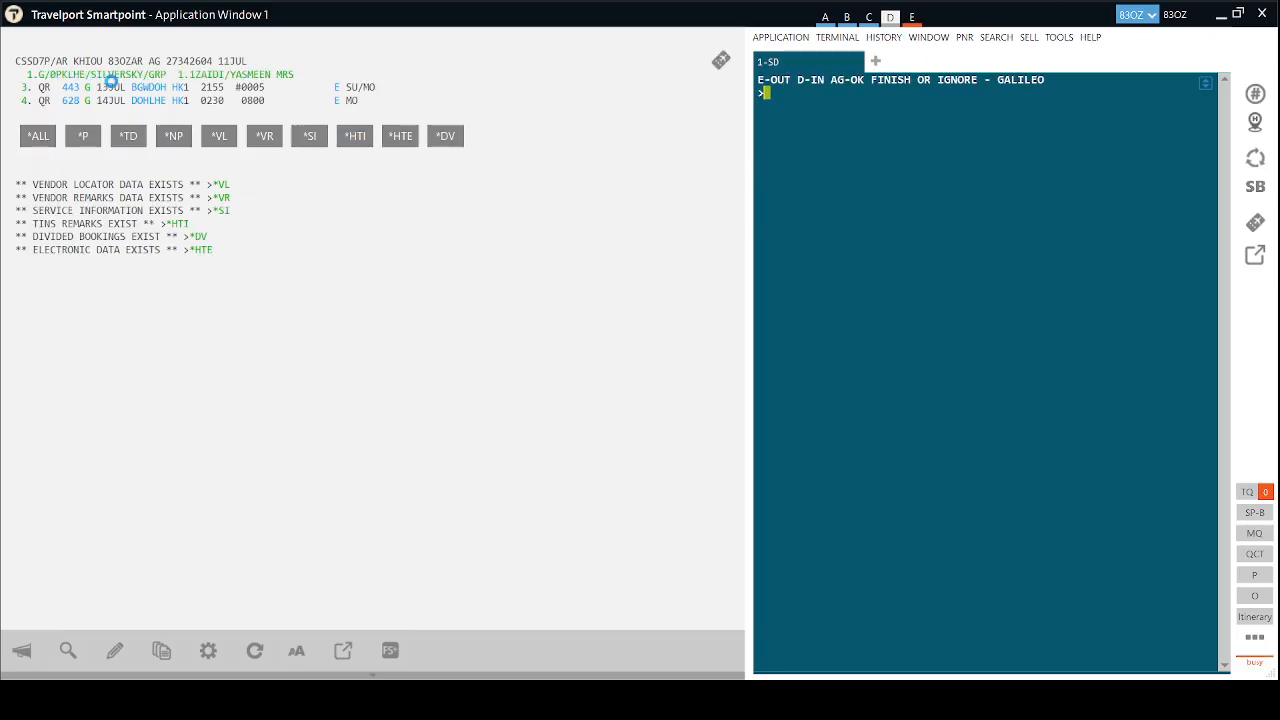
Show the *DV divided-booking data and open the original 39-seat QR group booking.
left_click(445, 137)
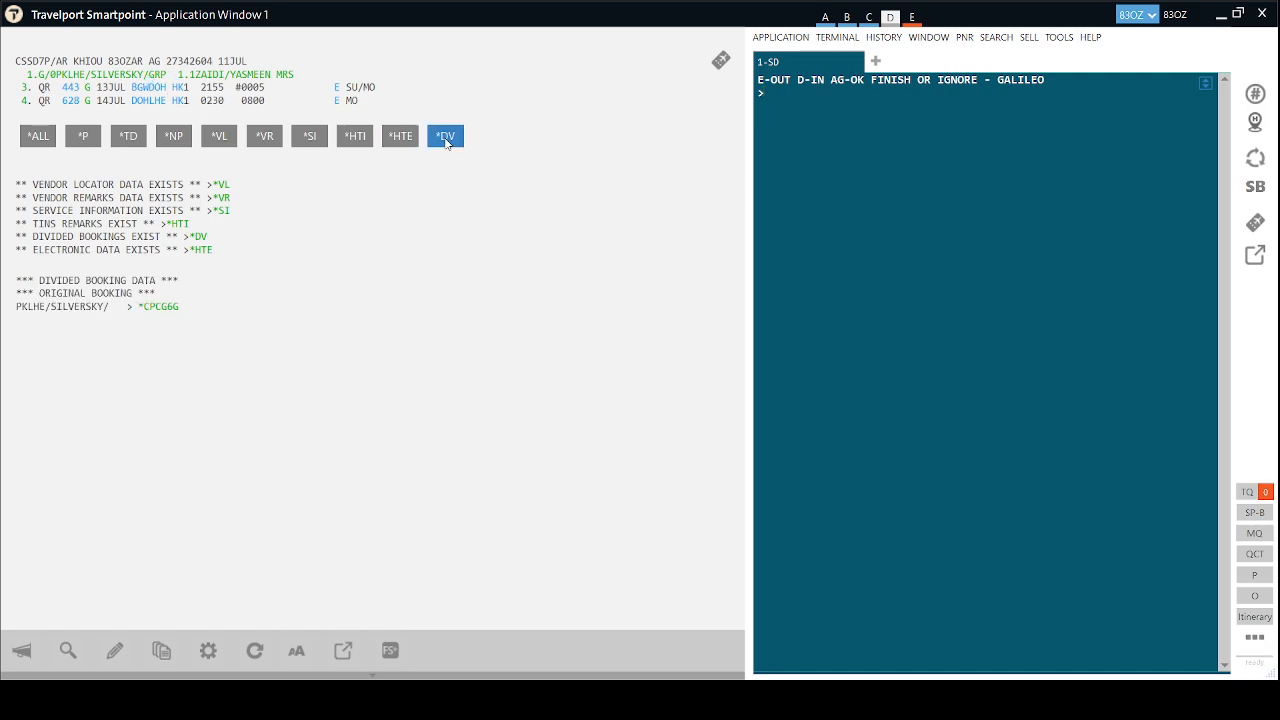
left_click(330, 312)
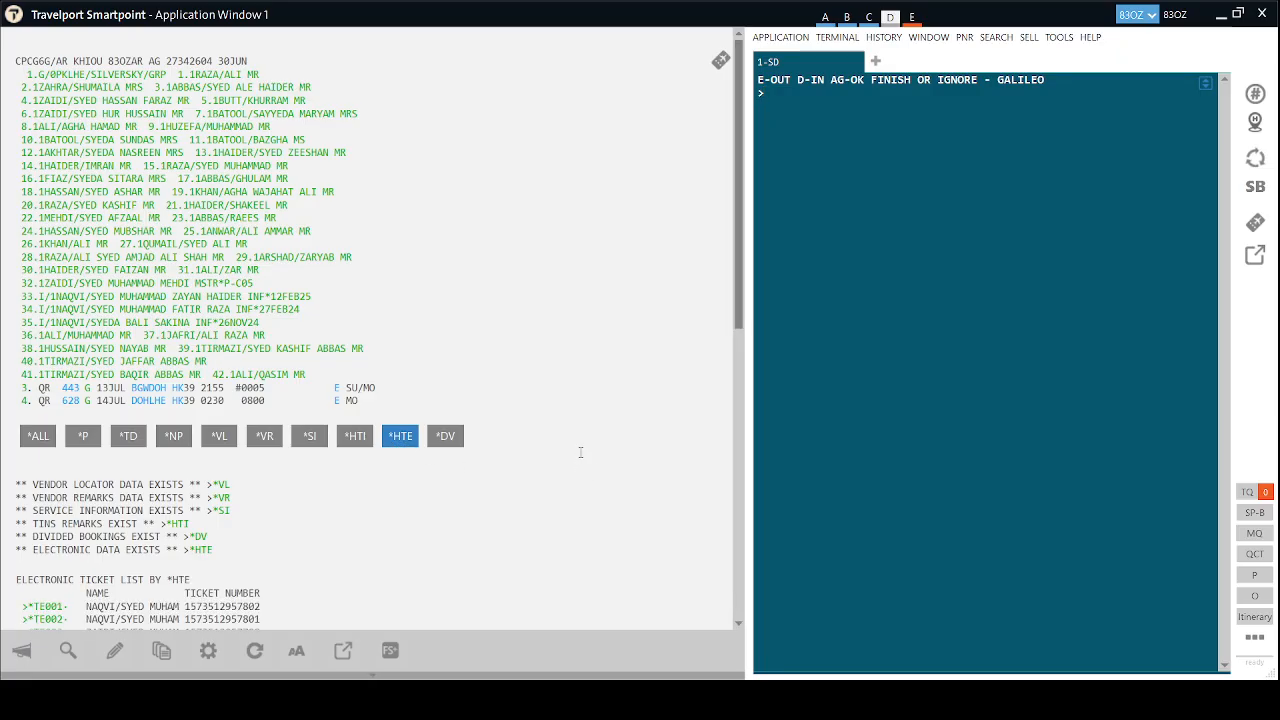
Scroll to the passenger's original e-ticket record and copy its full text.
scroll(565, 471, "down", 5)
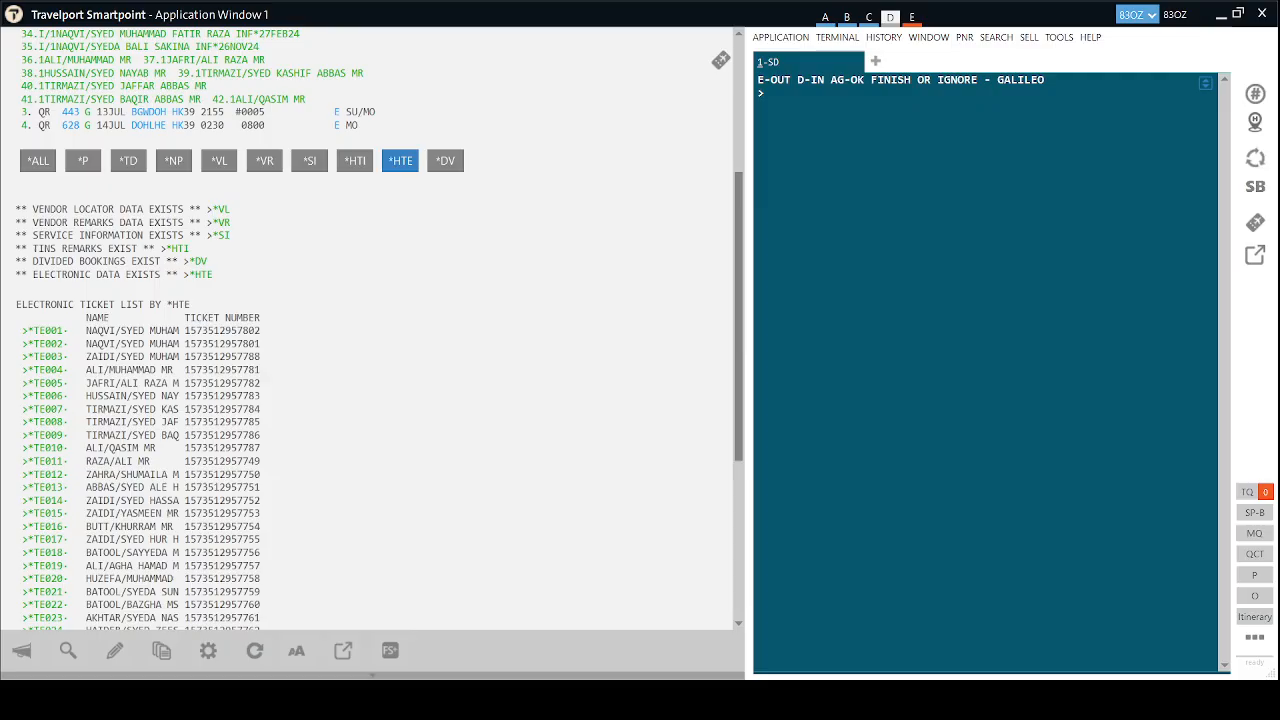
scroll(227, 462, "down", 1)
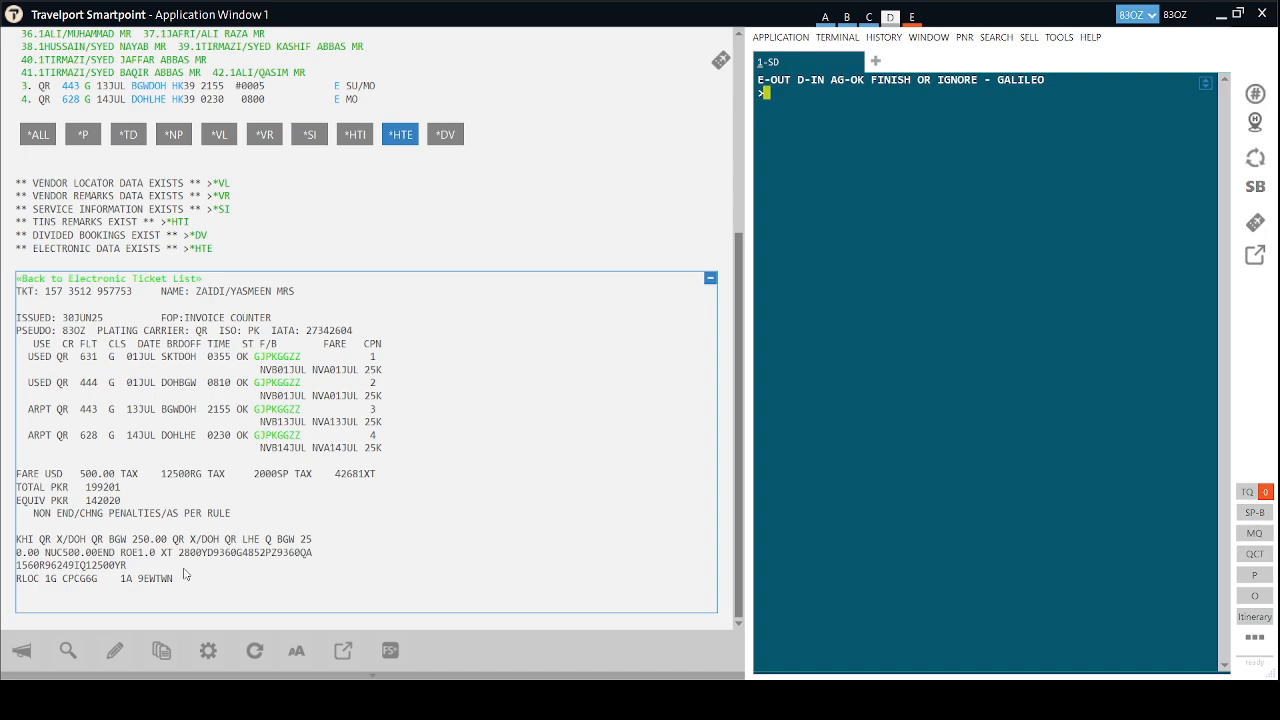
left_click_drag(185, 585, 3, 300)
key("ctrl+c")
left_click(57, 363)
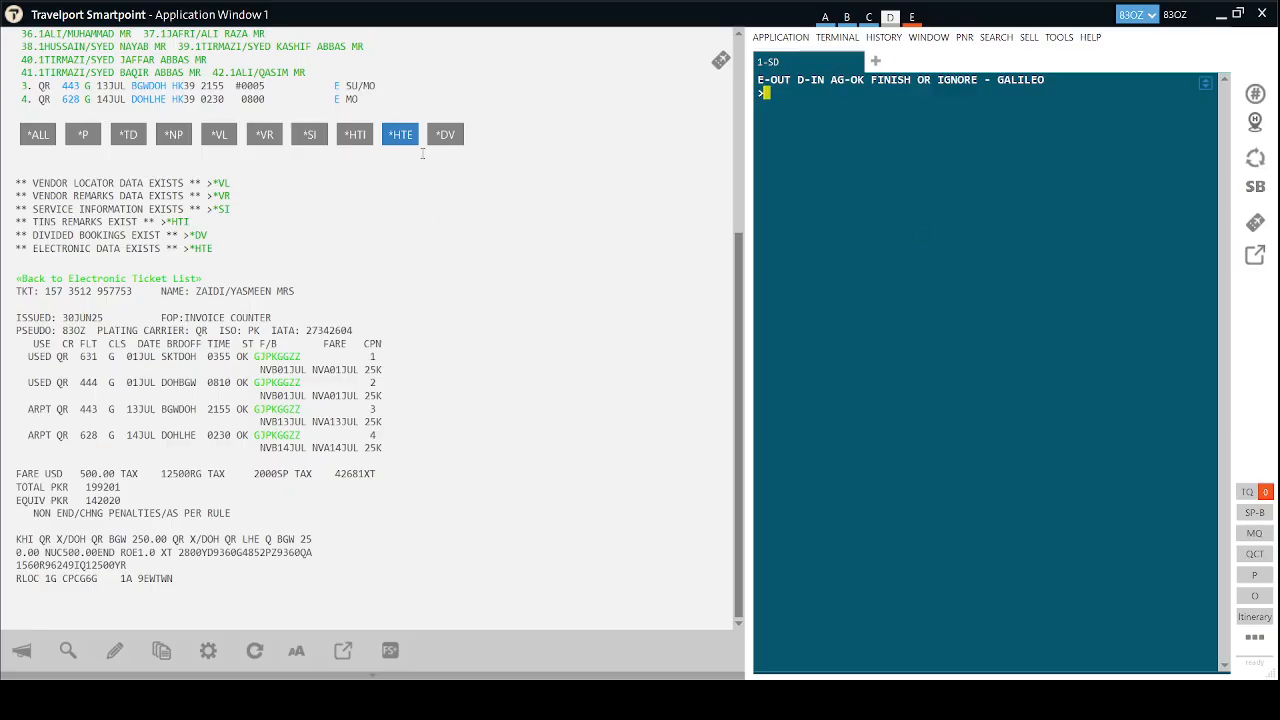
Close the ticket display and list the group booking's *DV divided-booking links.
left_click(400, 134)
left_click(445, 435)
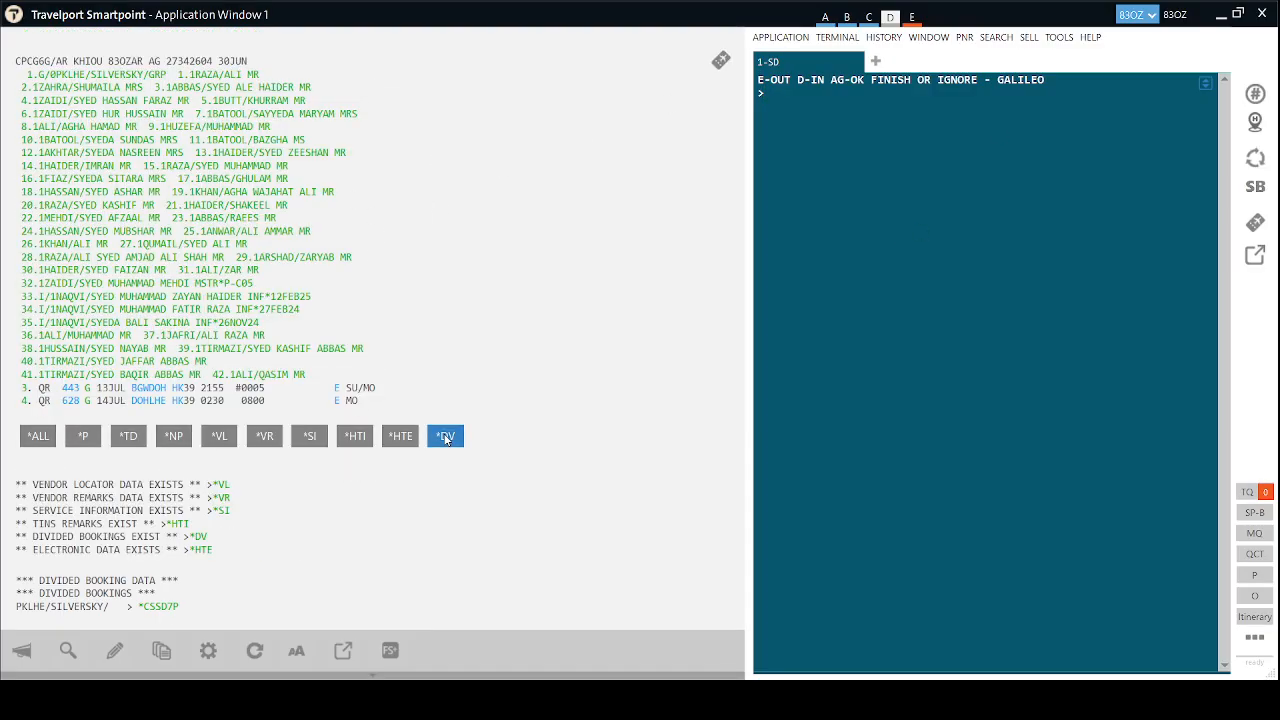
left_click(165, 608)
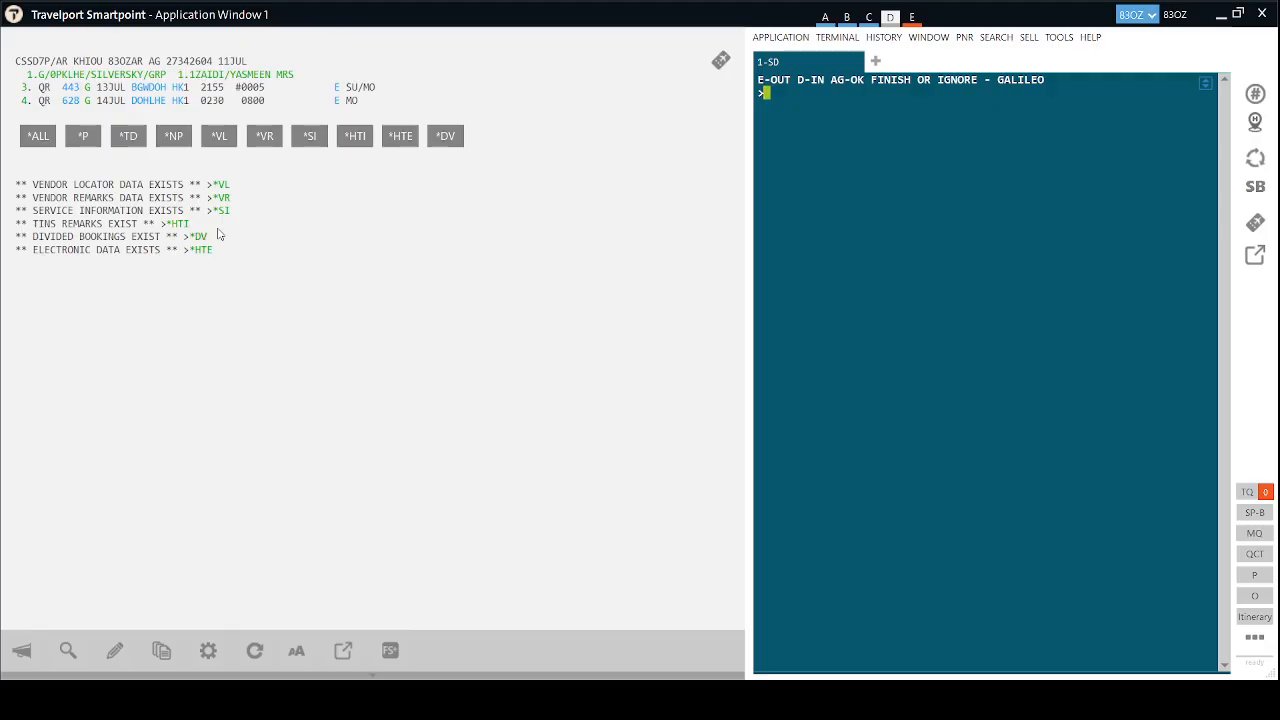
left_click(400, 135)
left_click(219, 135)
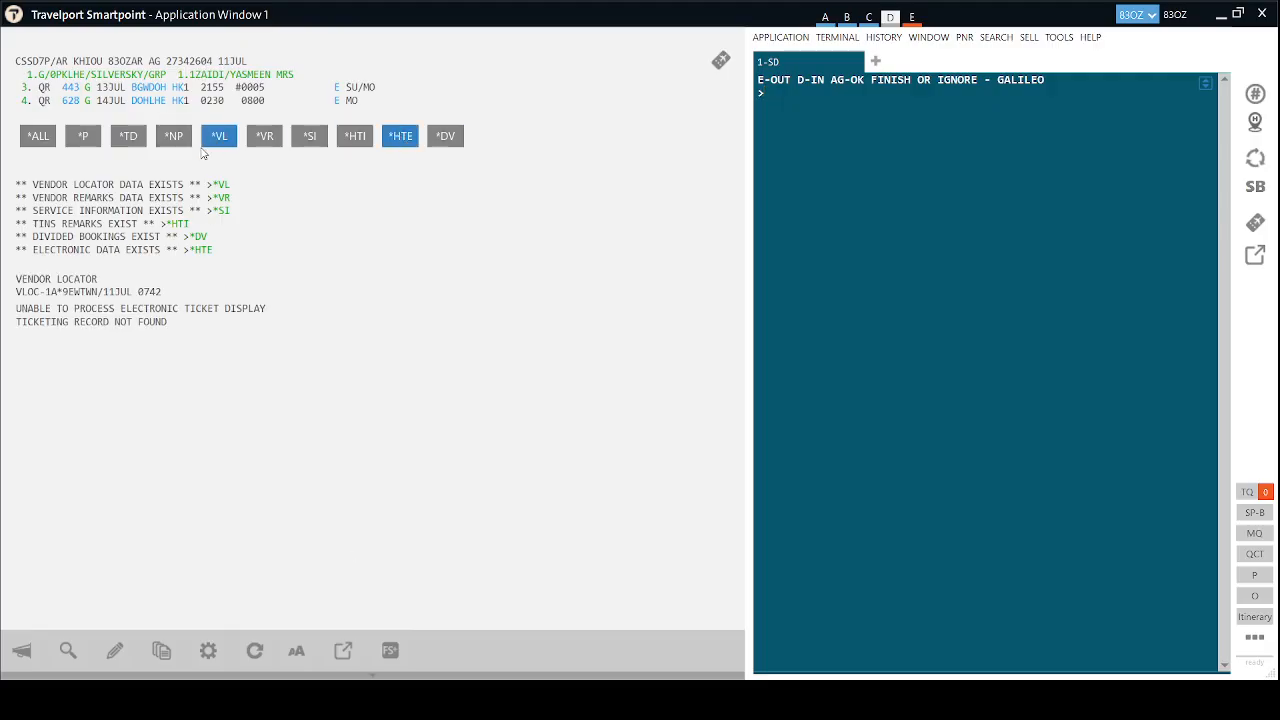
Hide those displays and switch to the booking holding QR 443 on 29JUL and QR 628 on 30JUL.
left_click(400, 135)
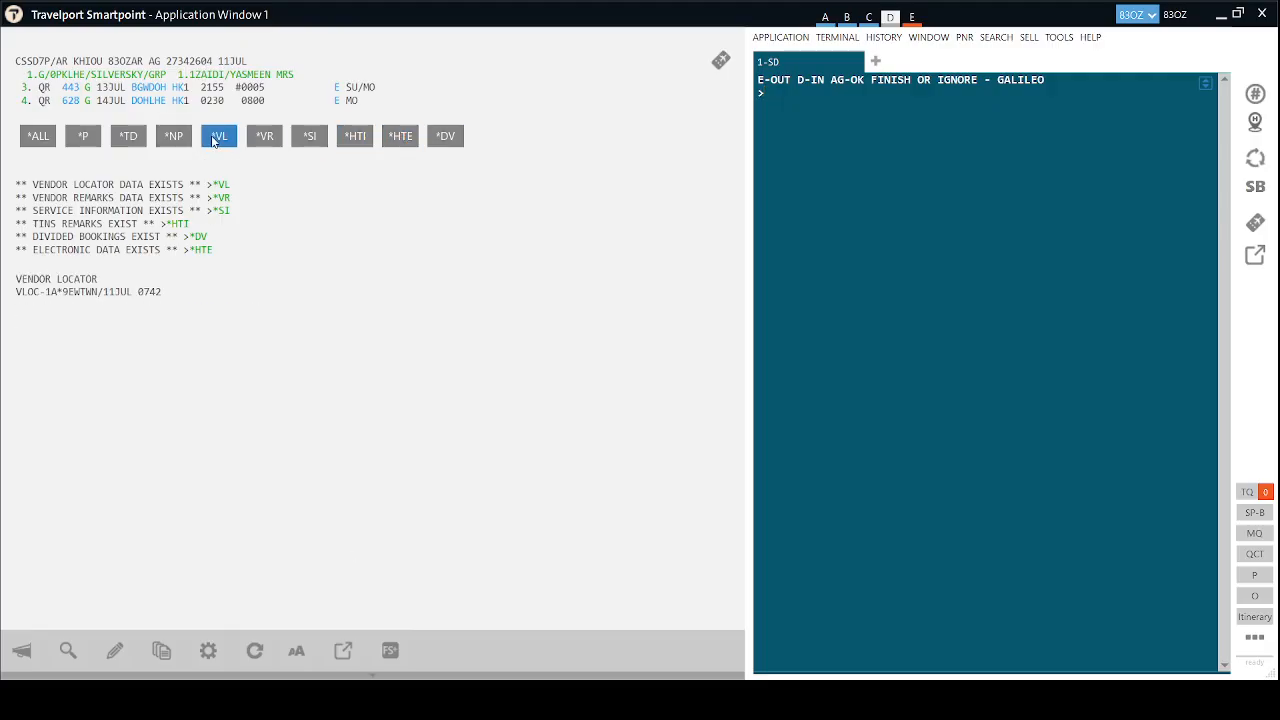
left_click(219, 130)
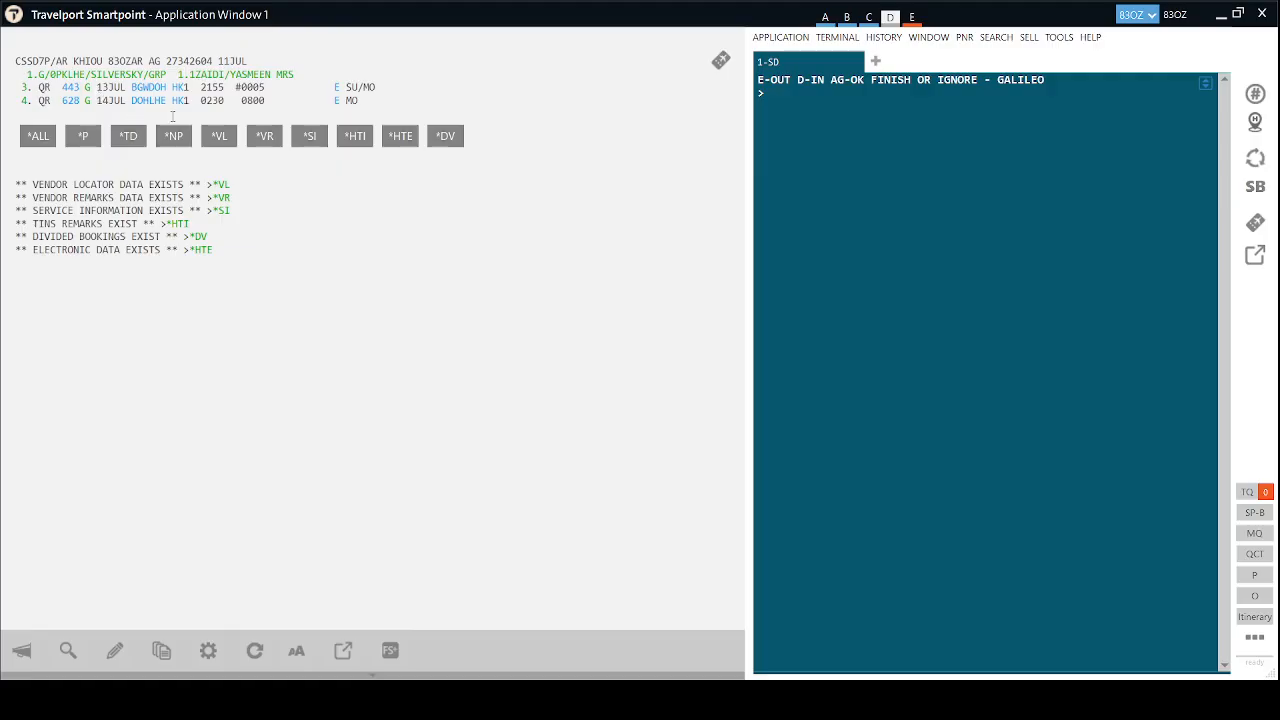
left_click(913, 19)
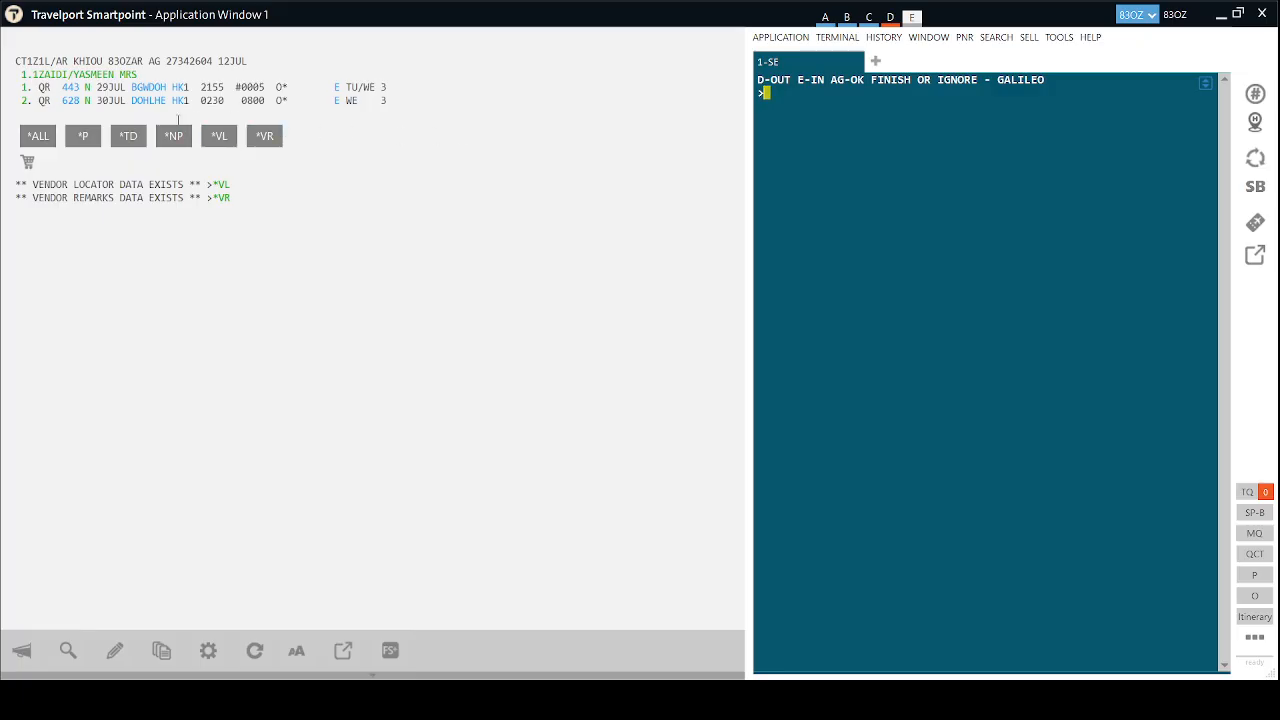
Add terminal tabs 2 and 3 and paste the original e-ticket record into tab 2.
left_click(876, 61)
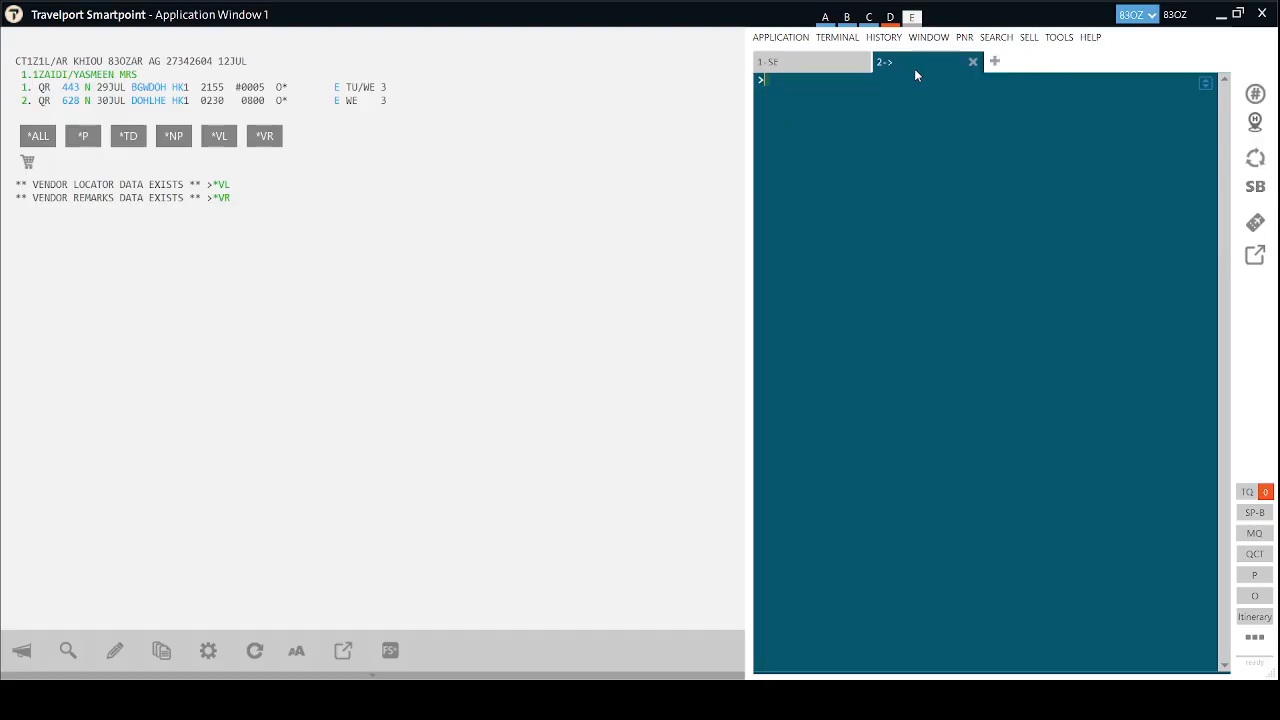
left_click(992, 62)
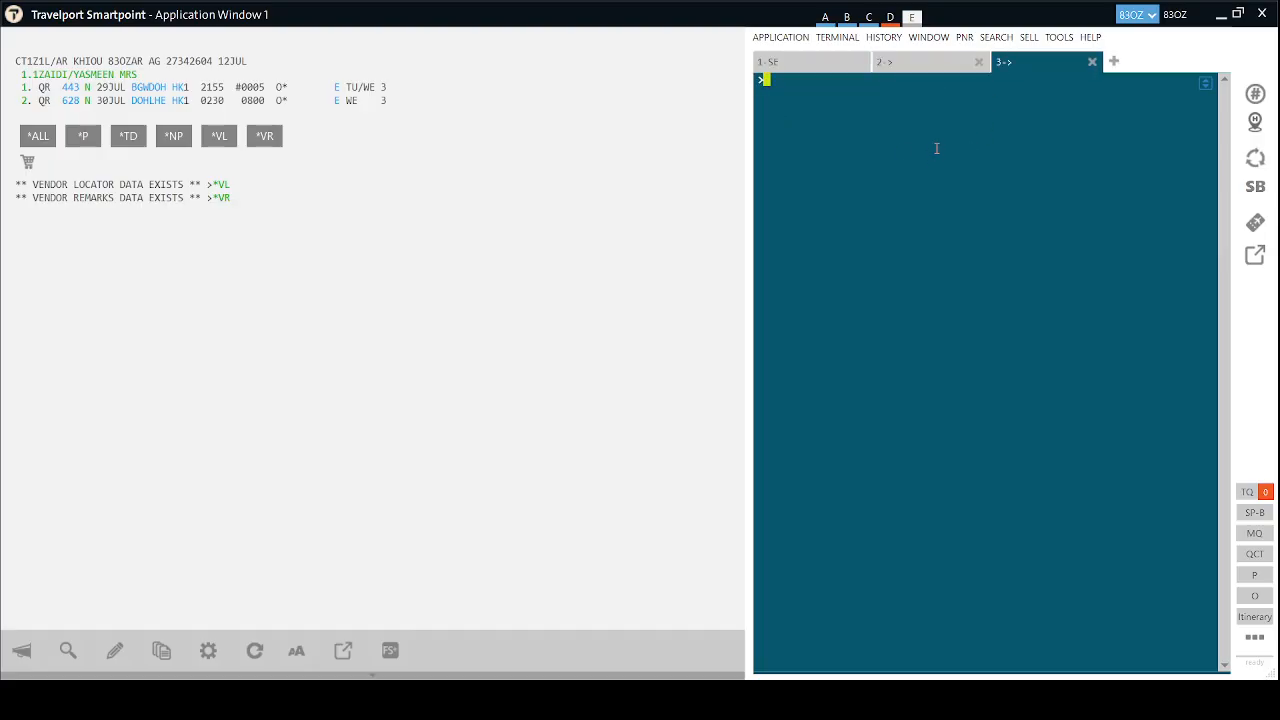
left_click(917, 72)
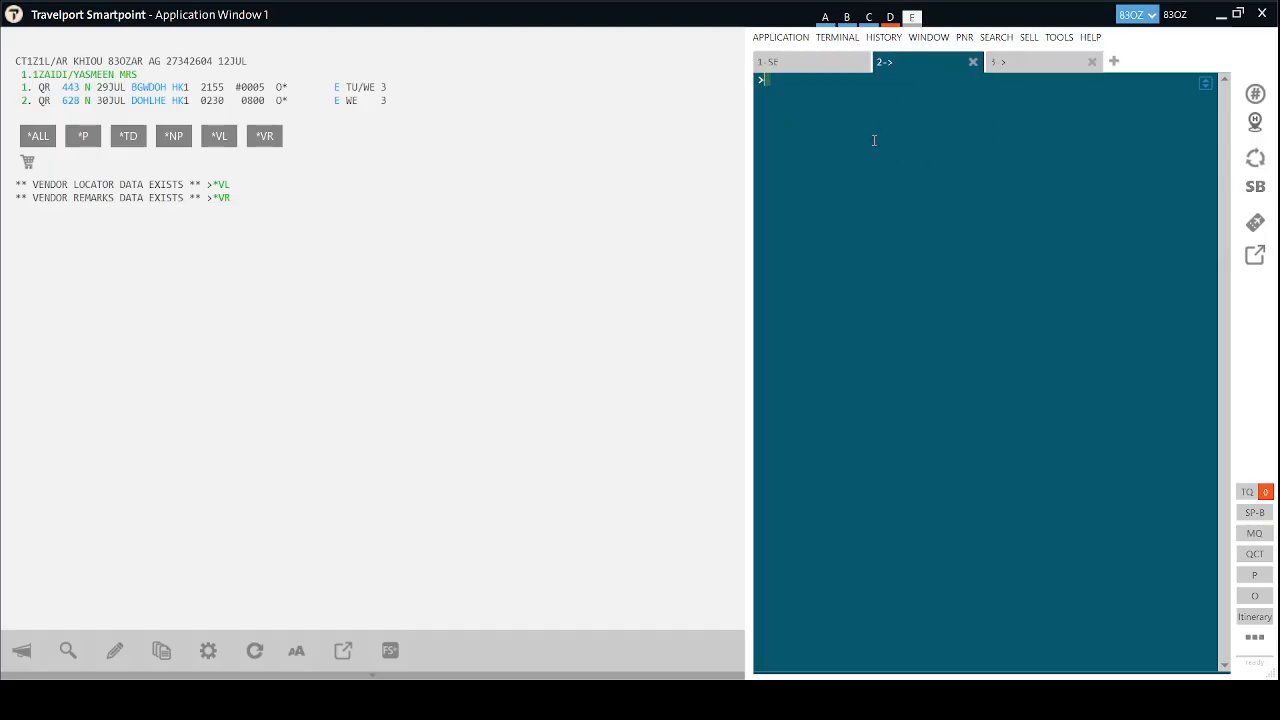
key("ctrl+v")
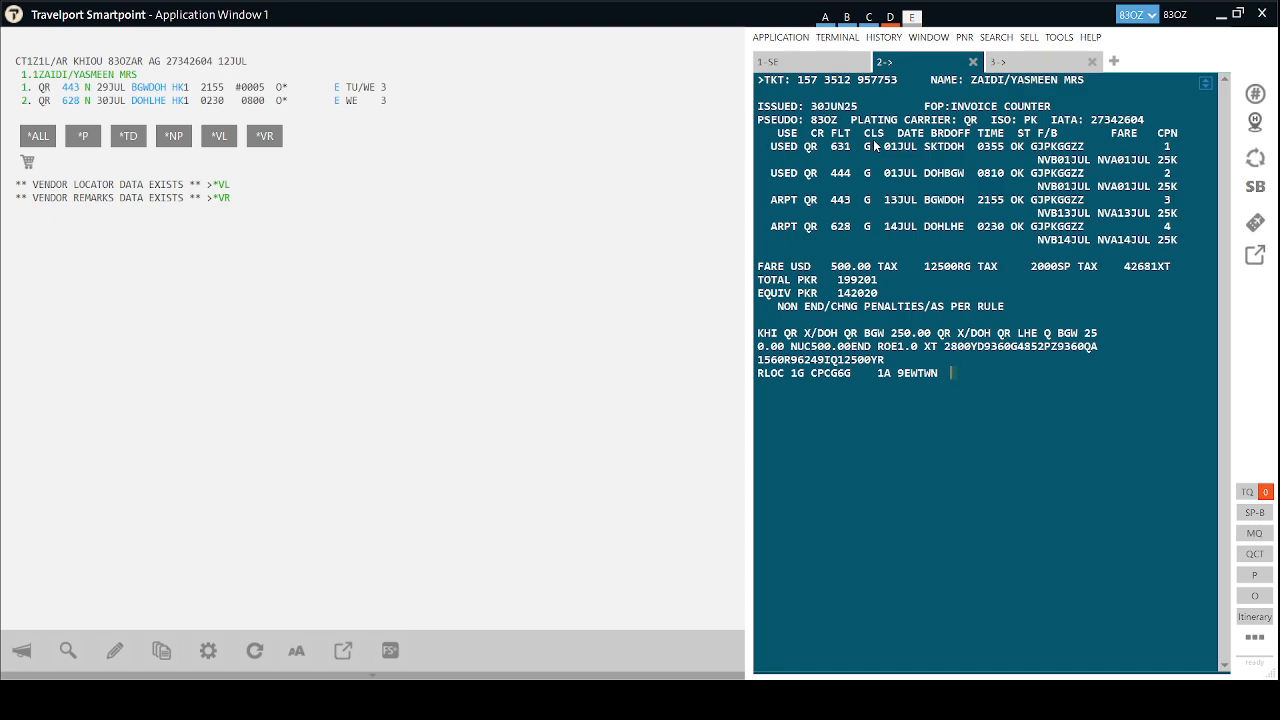
Paste the USD 32 fare difference, USD 100 penalty and new fare basis notes into tab 3.
left_click(1000, 62)
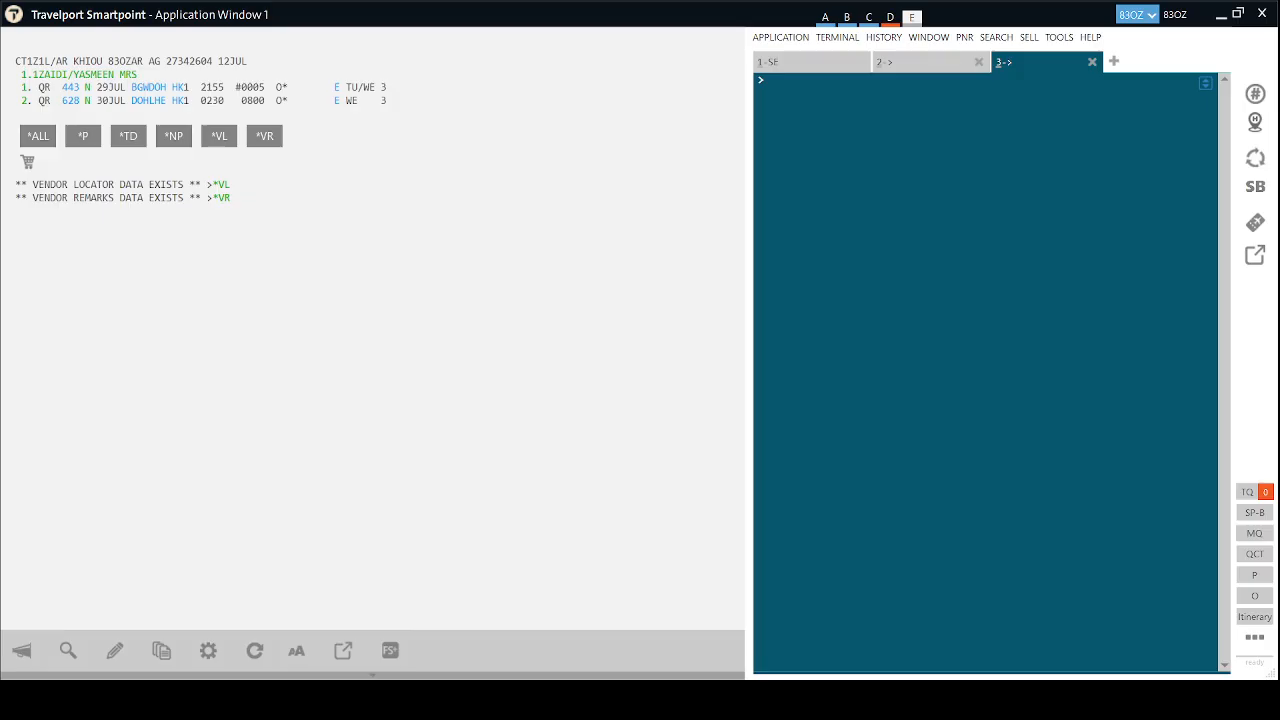
type("DIFFERENCE OF FARE .USD 32 CHANGE PENALTY. USD 100 NEW FARE BASE. NJR4R1RE")
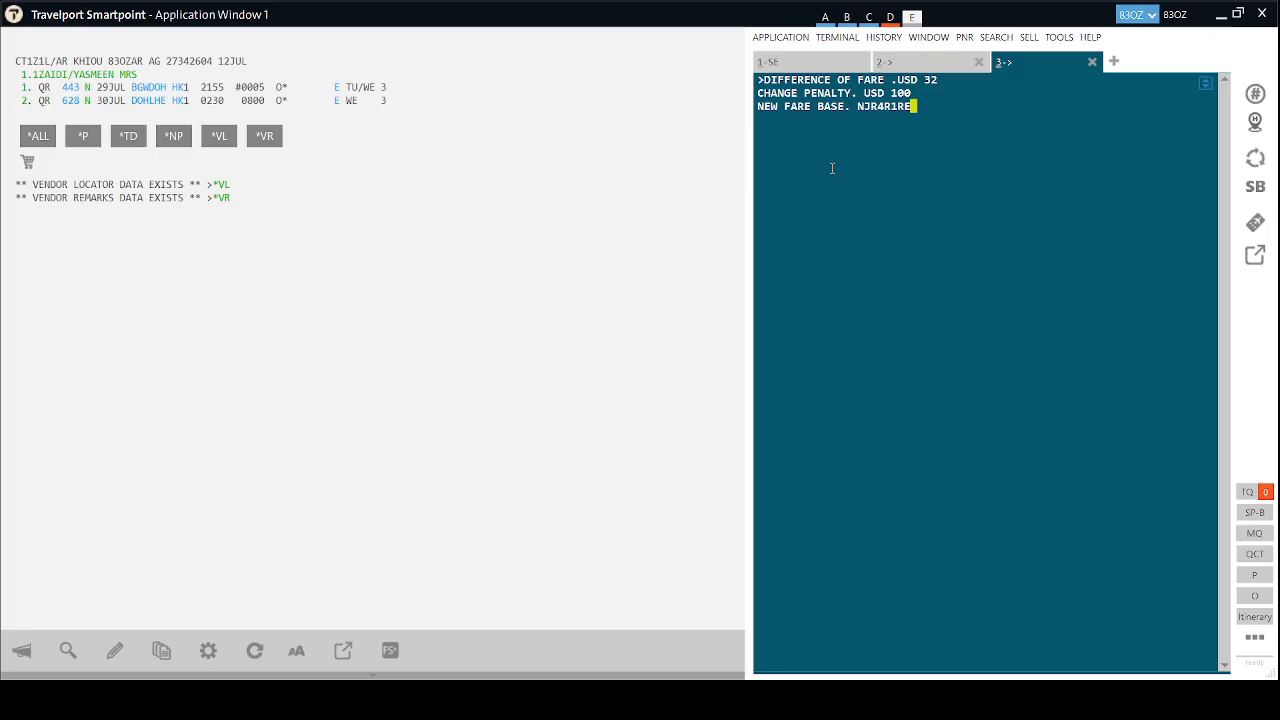
left_click(776, 62)
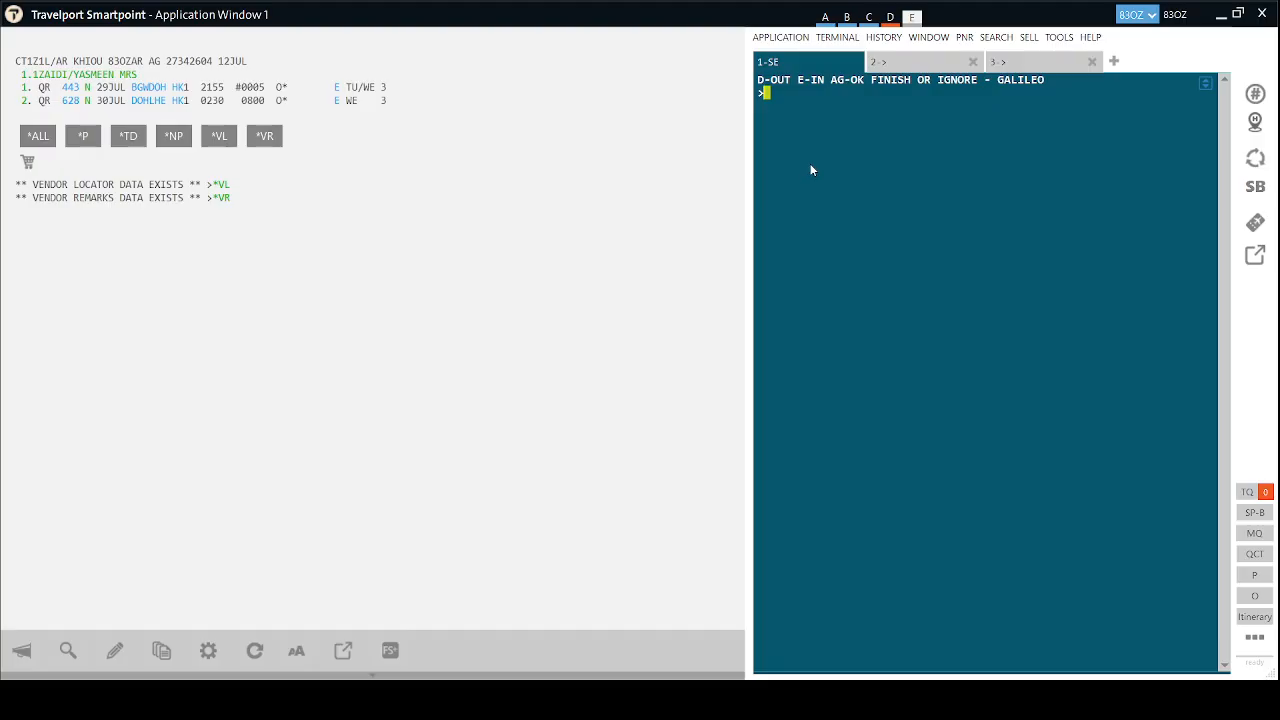
Fare-quote the new itinerary with FQ in the main terminal.
key("alt")
left_click(761, 197)
type("FQ")
key("Return")
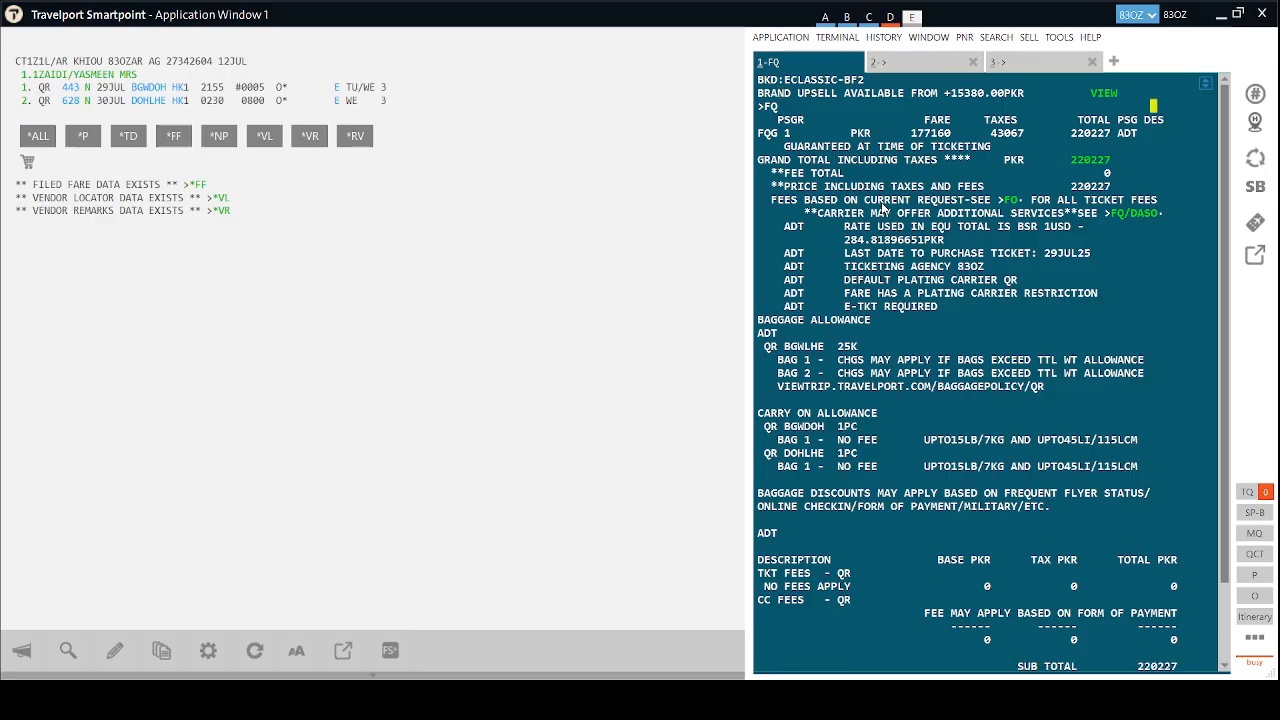
Add the NP.VIEWTRIPNET notepad and received-from entries, then save the booking with ER.
type("NP.VIEWTRIPNET")
key("Return")
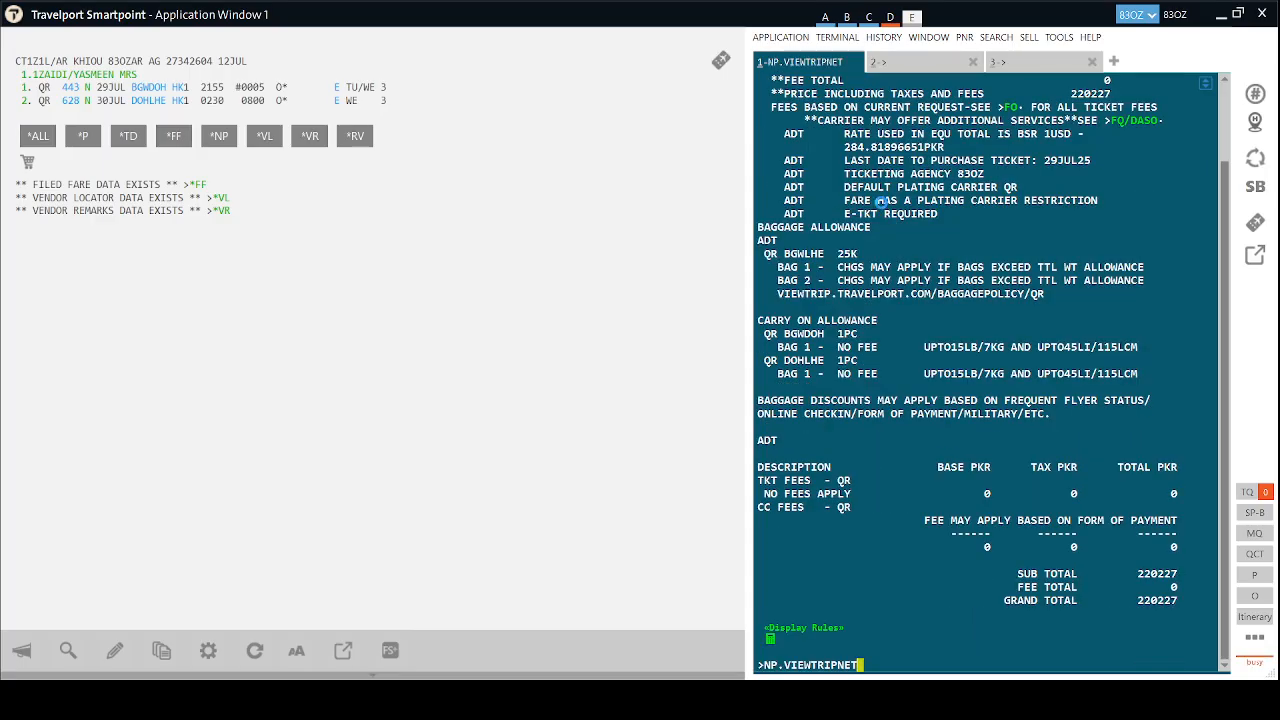
type("R.HAIDER")
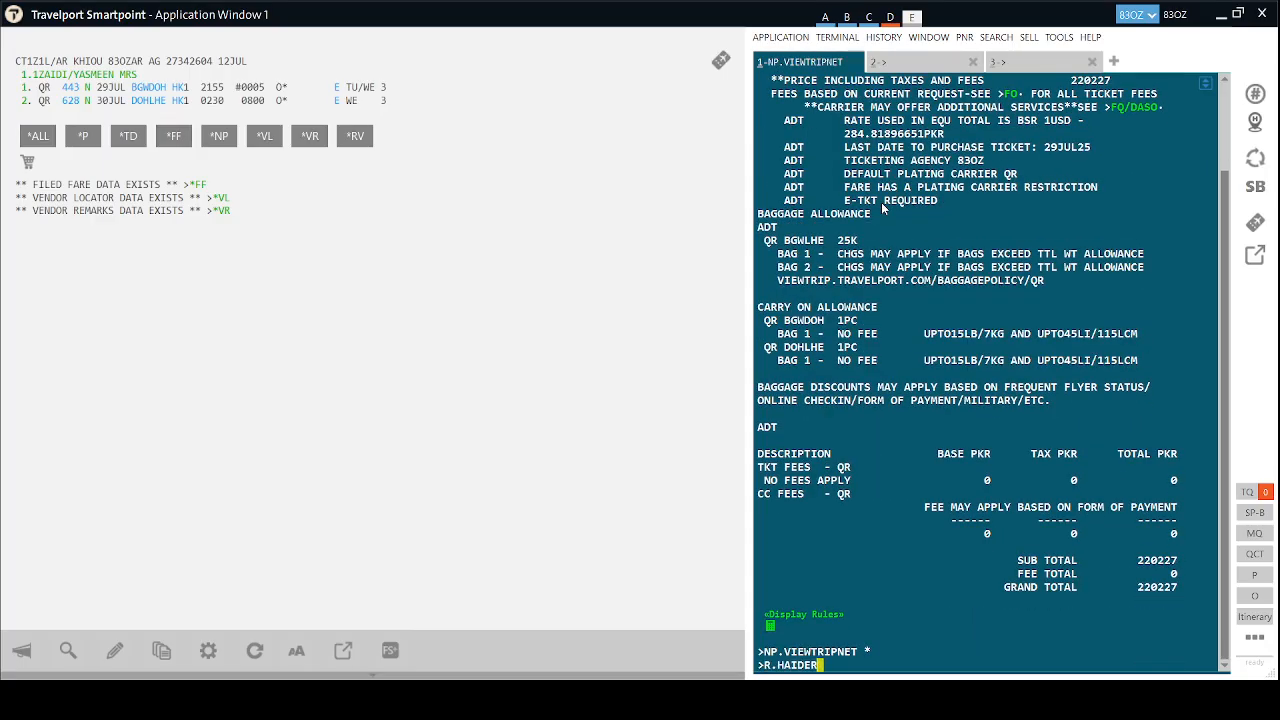
key("Return")
type("ER")
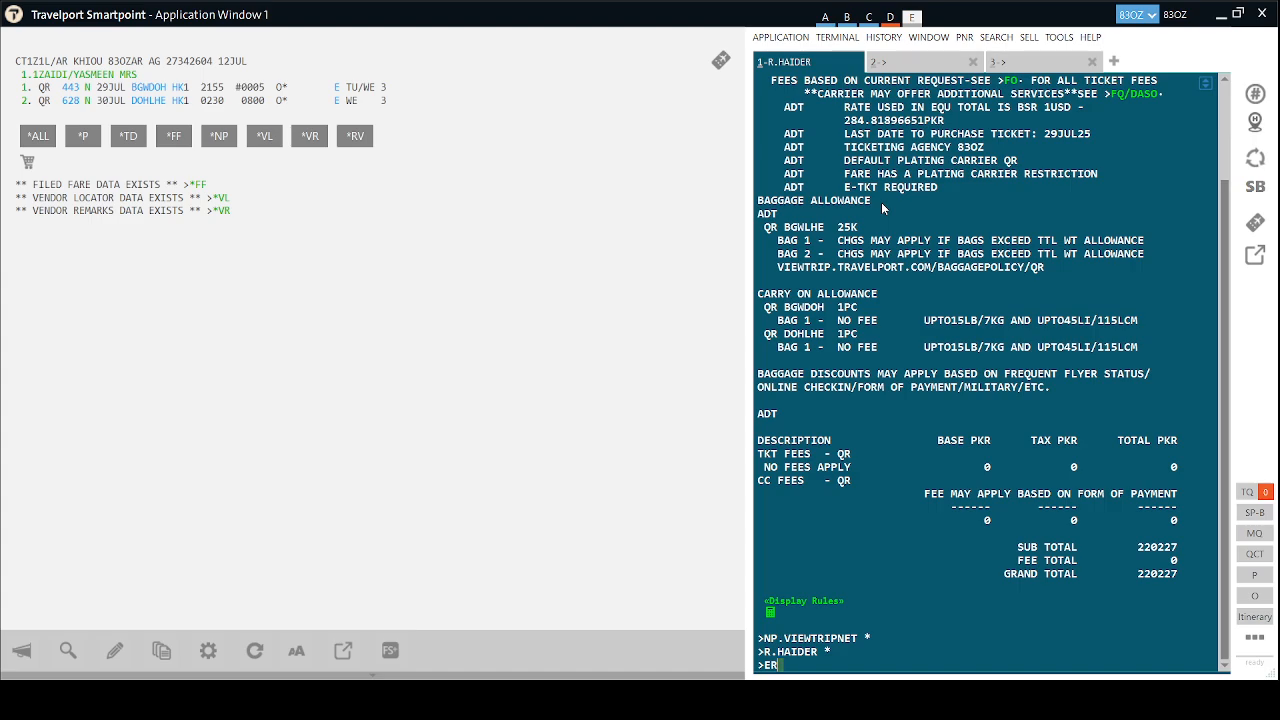
key("Return")
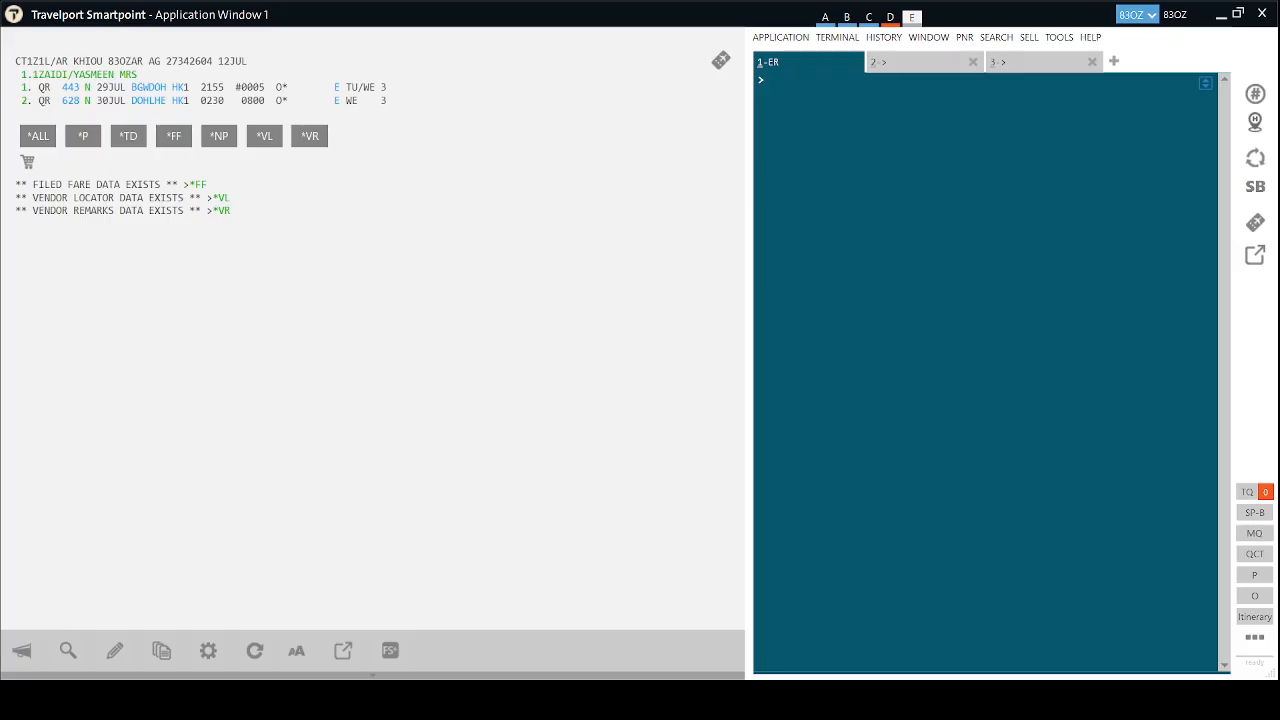
Retrieve the booking with IR, open the FBC fare build for BGW–DOH–LHE, and begin FBUFARE/USD.
type("IR")
key("Return")
type("FBC")
key("Return")
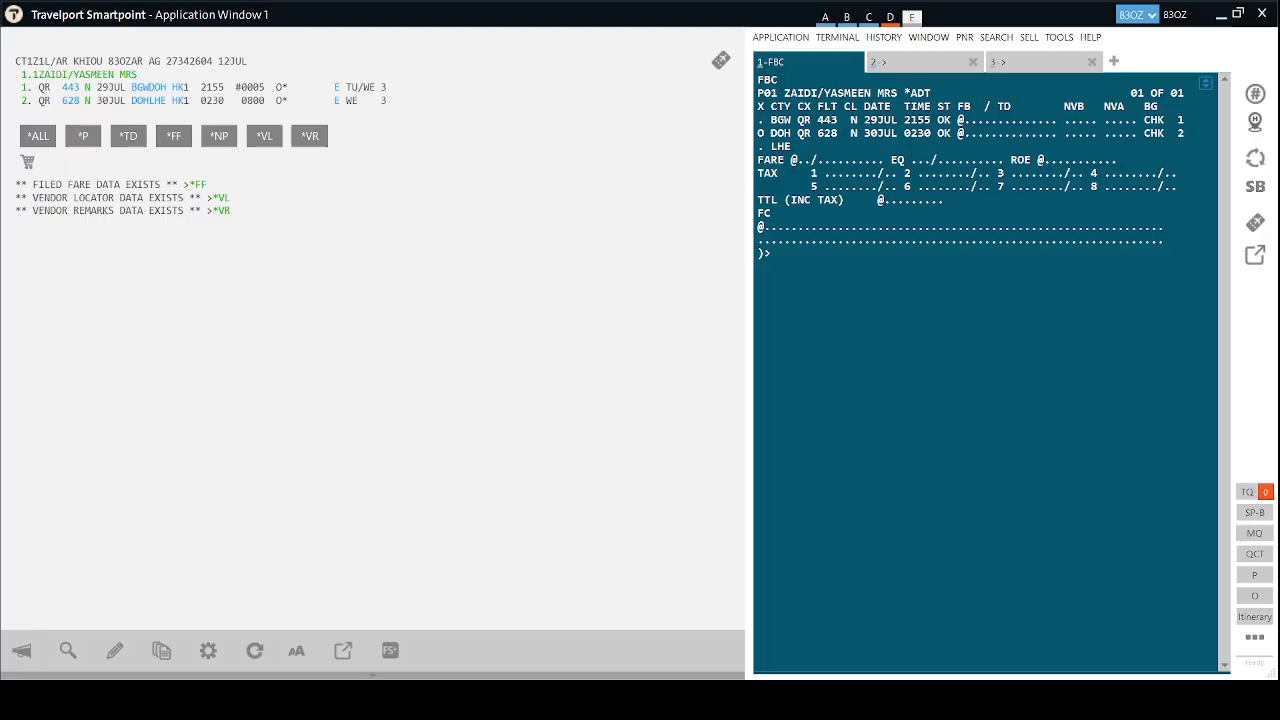
type("FBUFARE/USD")
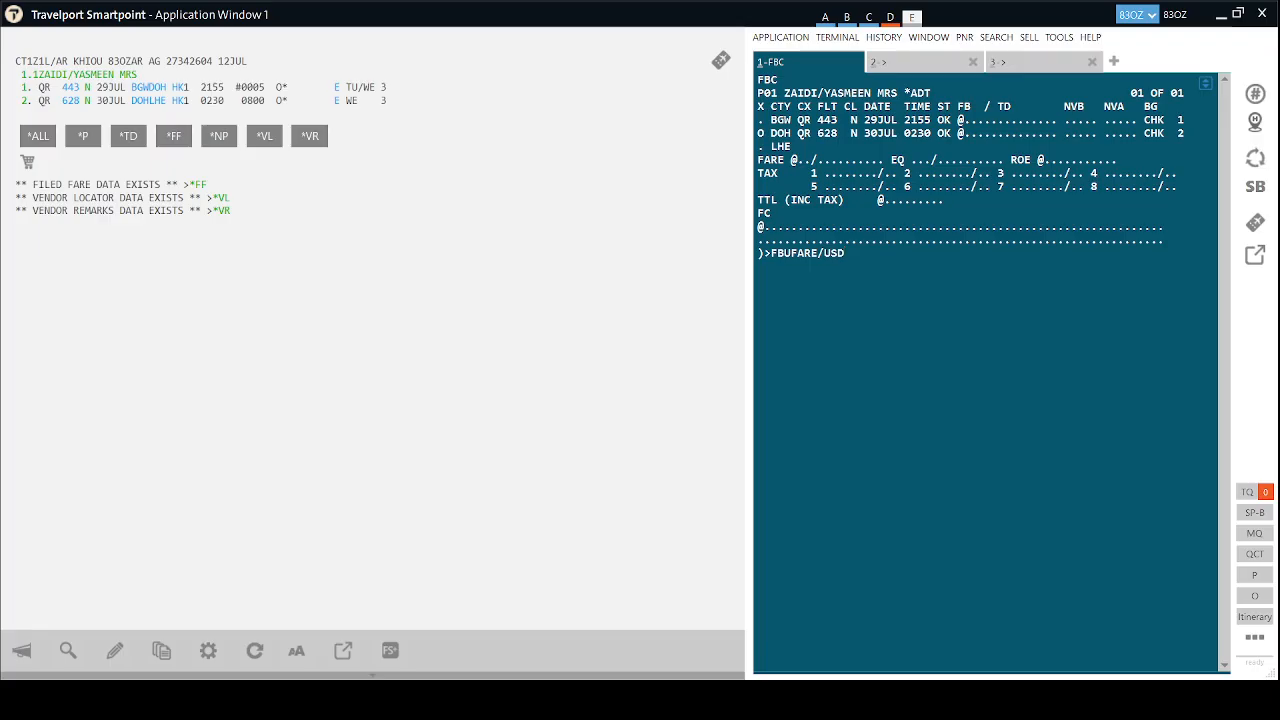
Check the fare difference in tab 3 and enter the fare as FBUFARE/USD532.00.
left_click(903, 62)
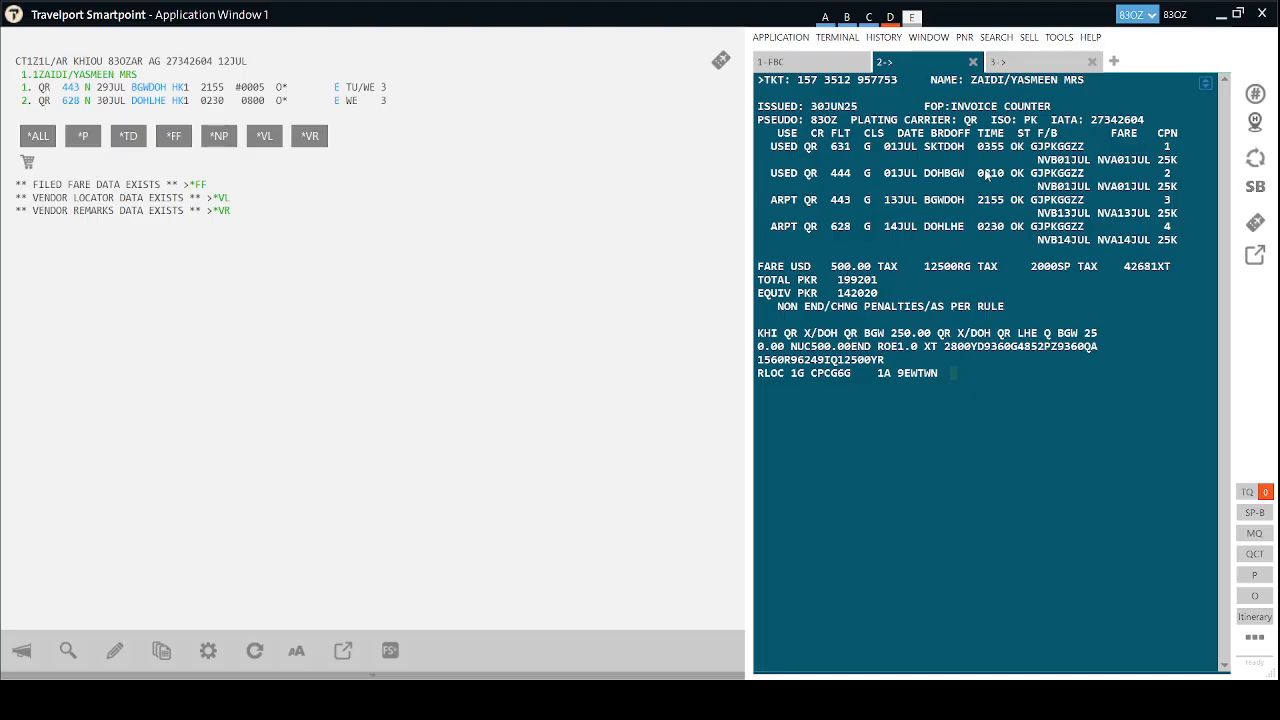
left_click(1018, 63)
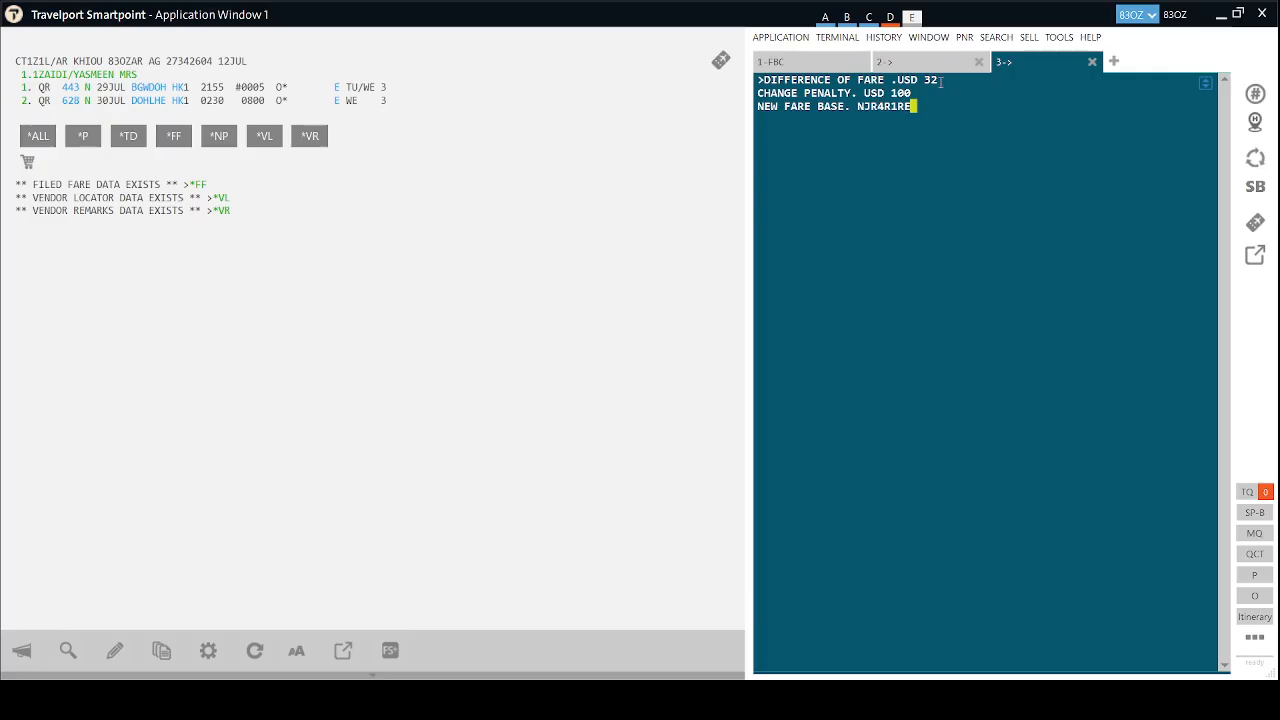
left_click(814, 64)
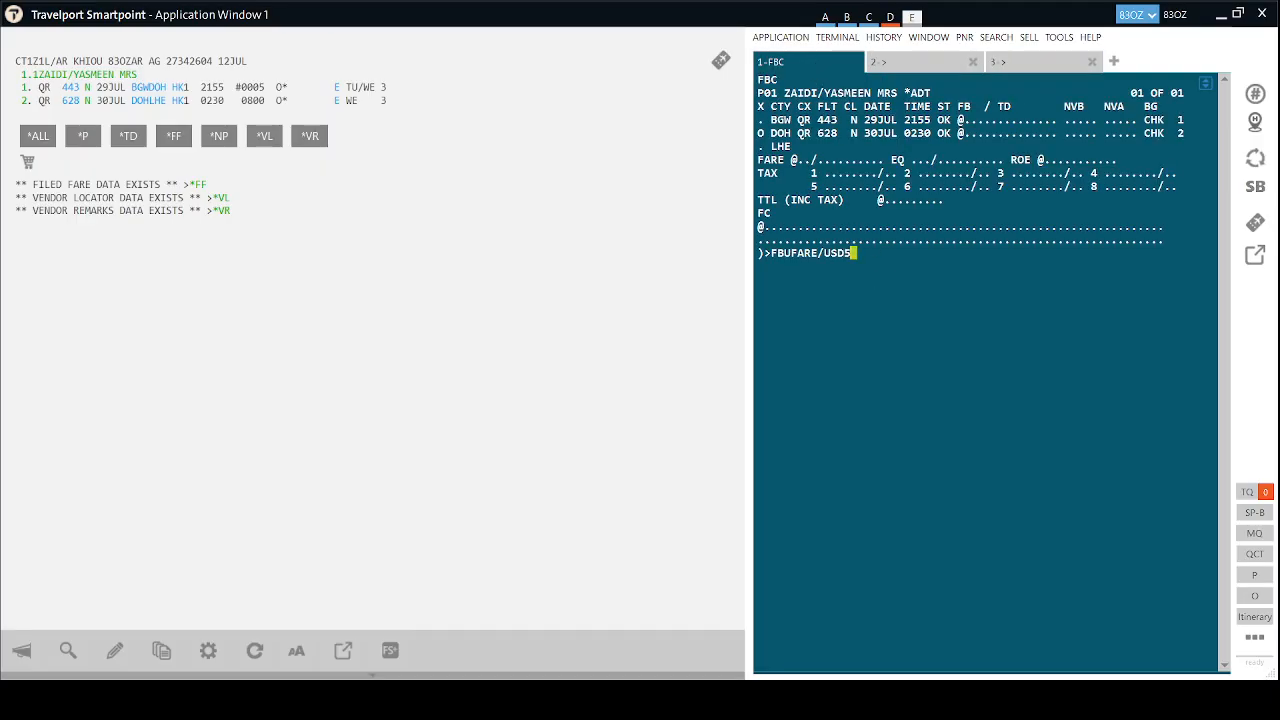
type("532.00")
key("Return")
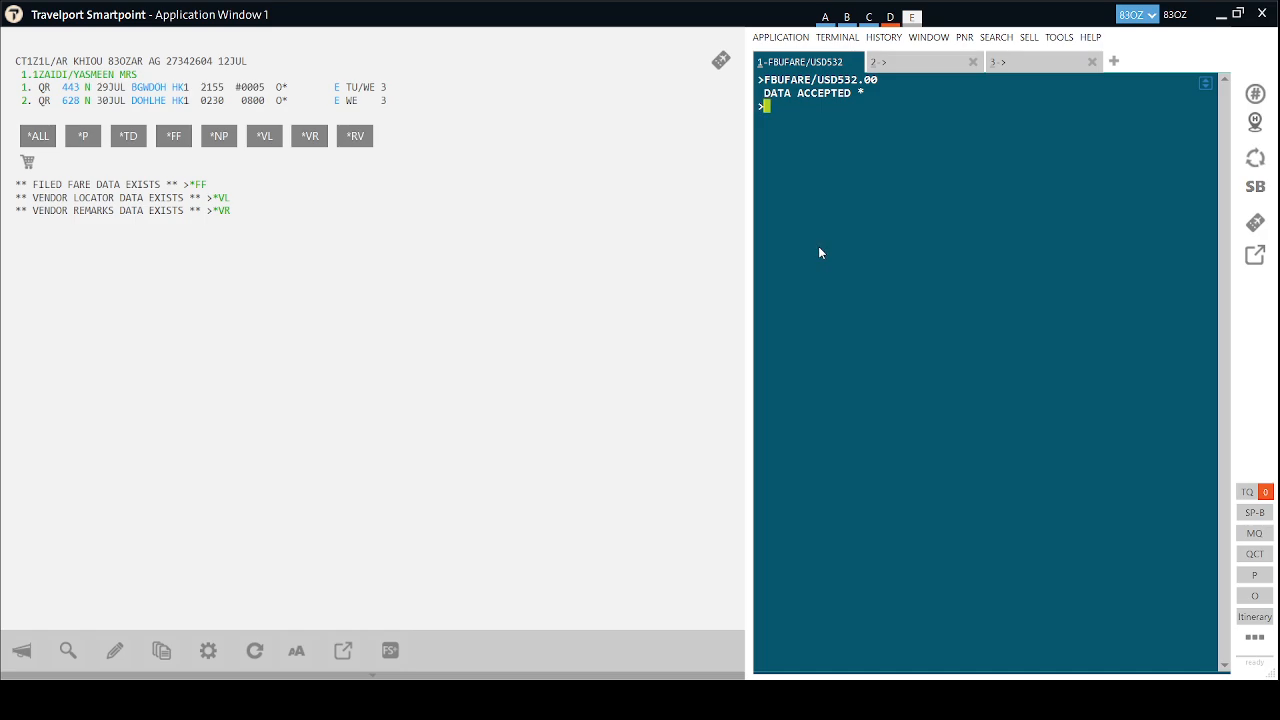
Start typing the equivalent-fare command FBUEQ/.
type("FBU")
type("E")
key("BackSpace")
type("Q")
type("/")
Convert USD 532 to rupees with FZSUSD532PKR in a new tab and copy 151530.
left_click(1114, 61)
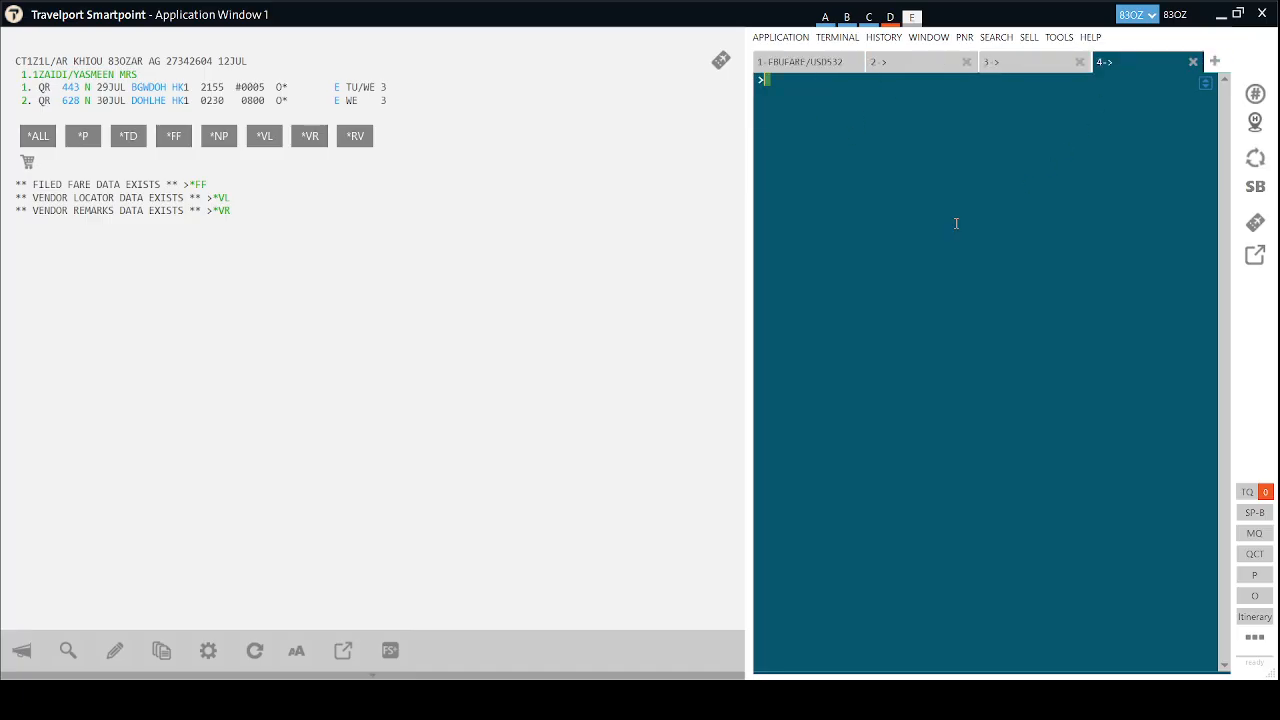
type("FZSUSD532PKR")
key("Return")
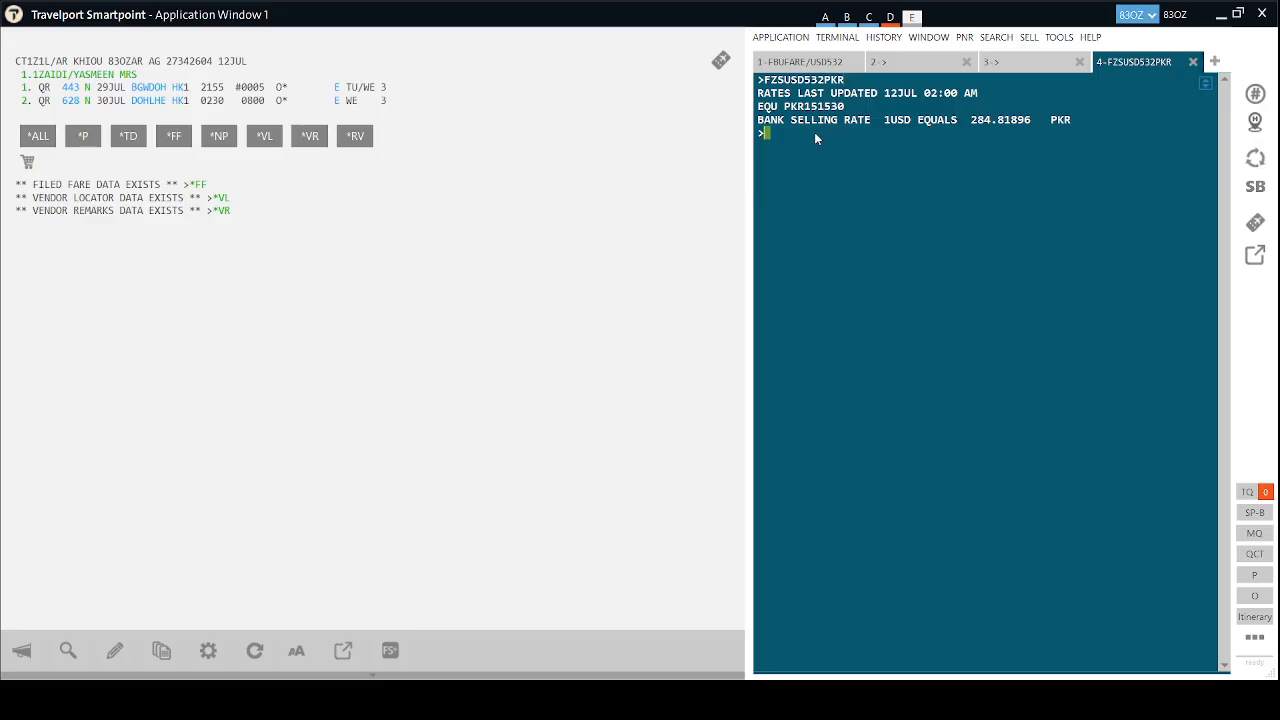
left_click_drag(847, 107, 806, 110)
key("alt+Tab")
Enter the equivalent fare as FBUEQ/PKR151530 in the fare build.
left_click(805, 62)
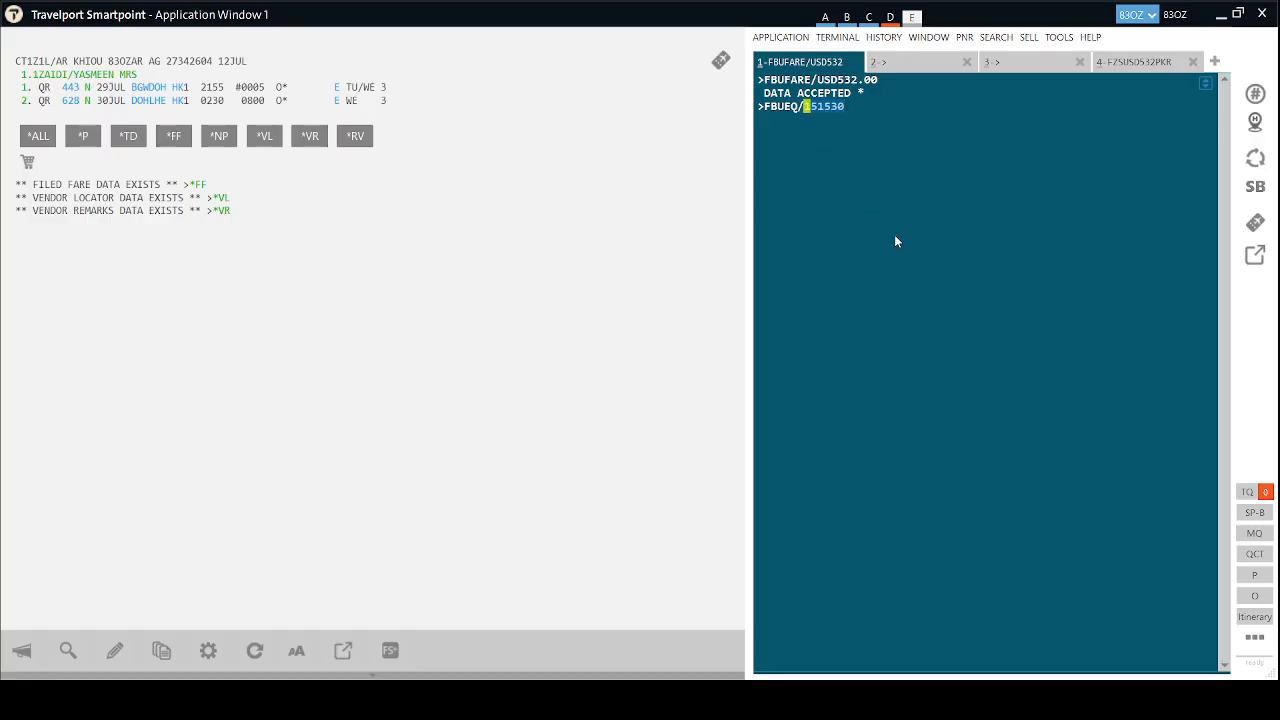
key("BackSpace")
type("PKR151530")
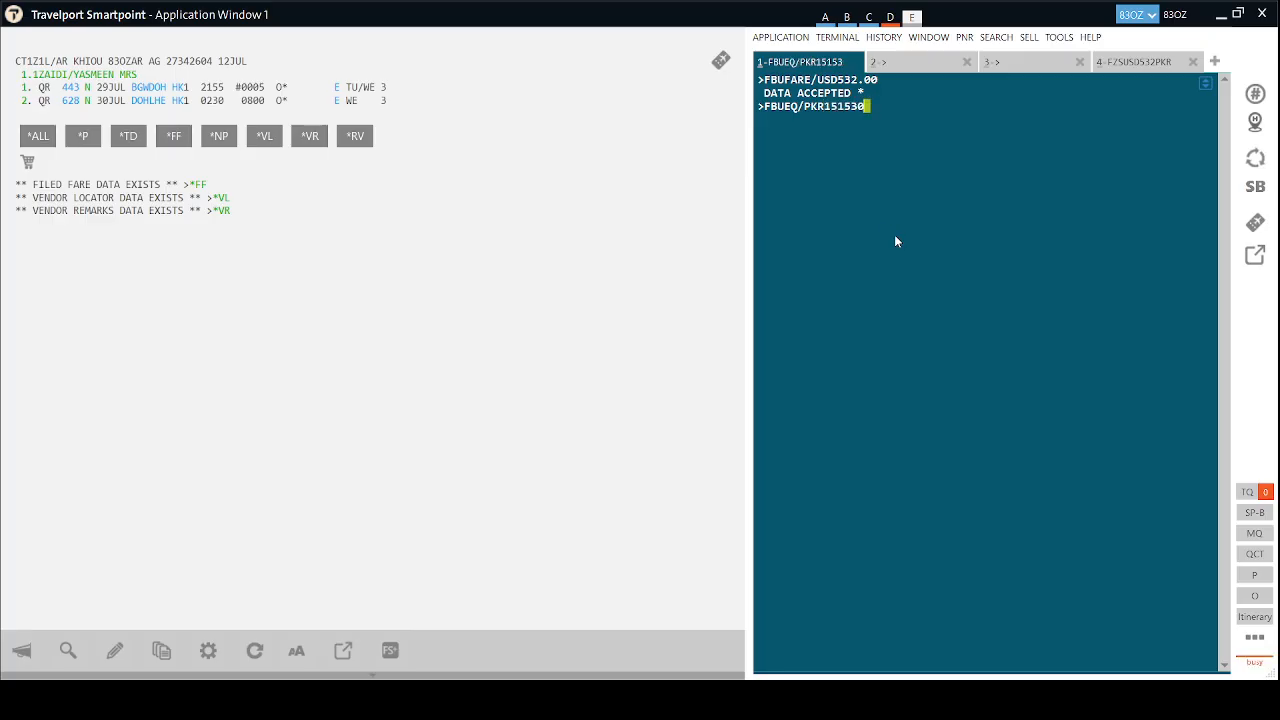
key("Return")
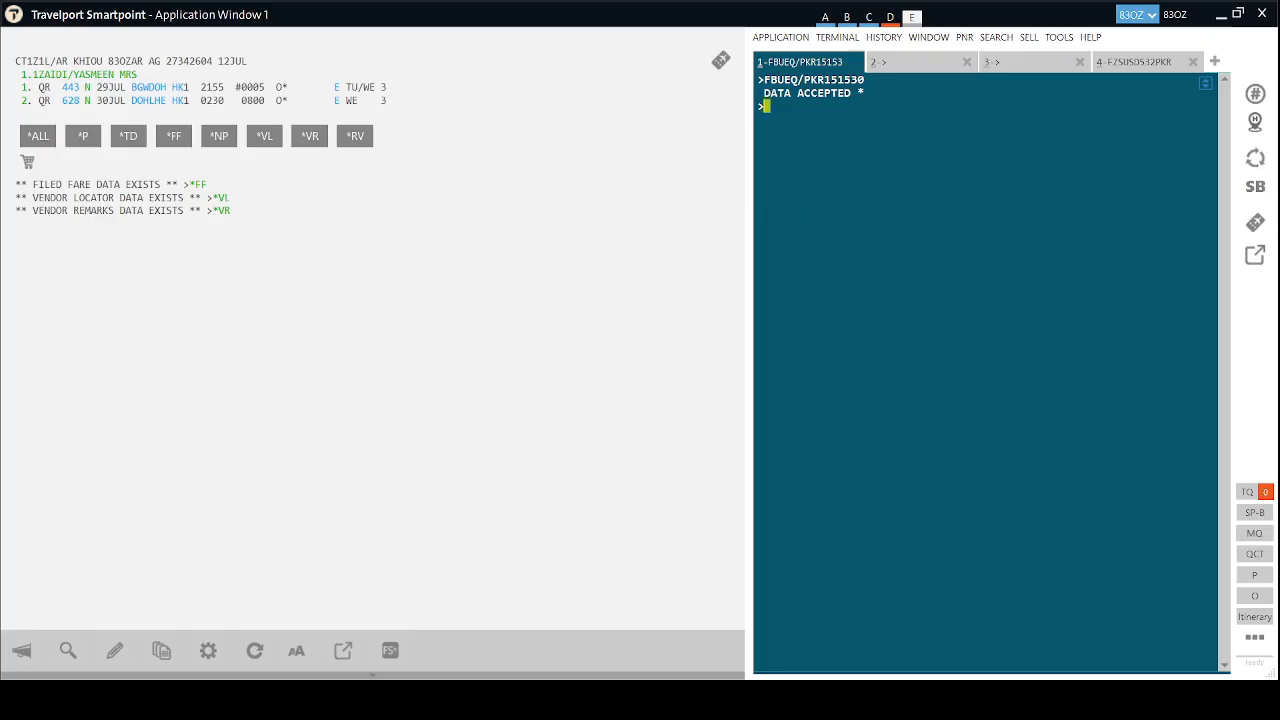
Begin FBUFB/ and copy the new fare basis NJR4R1RE from the notes tab.
type("FBUFB/")
left_click(1132, 62)
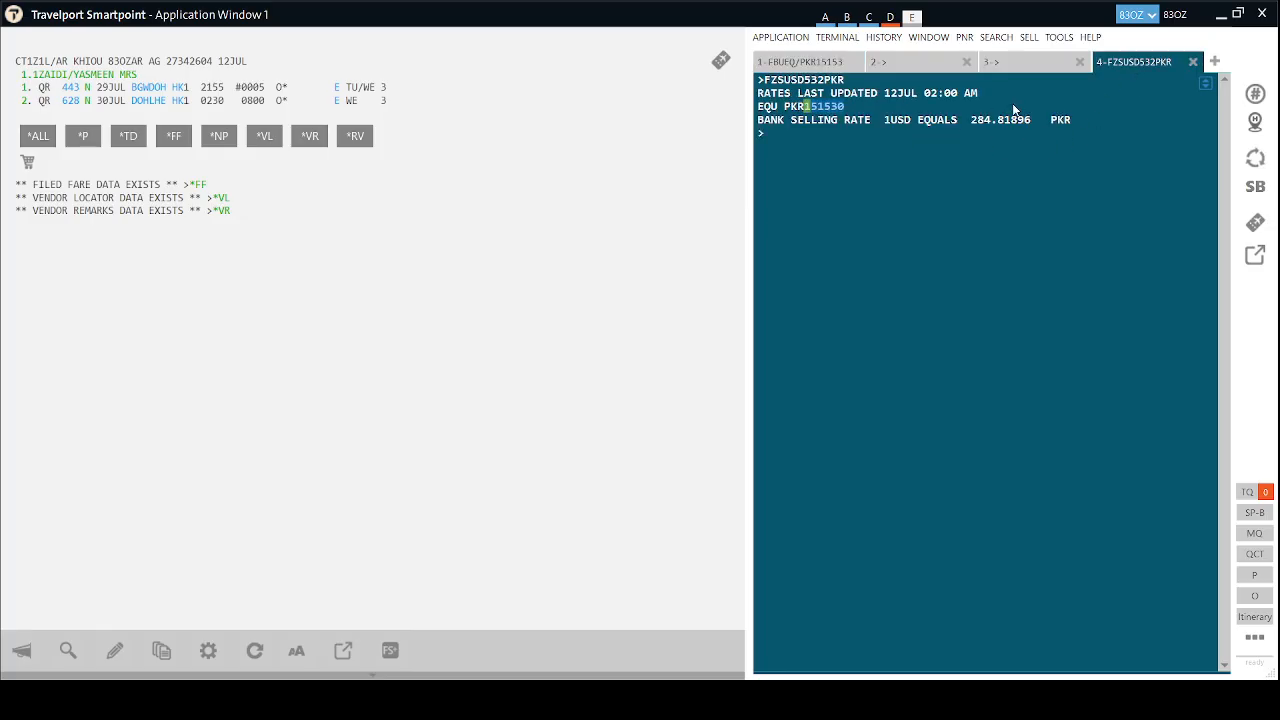
left_click(1048, 60)
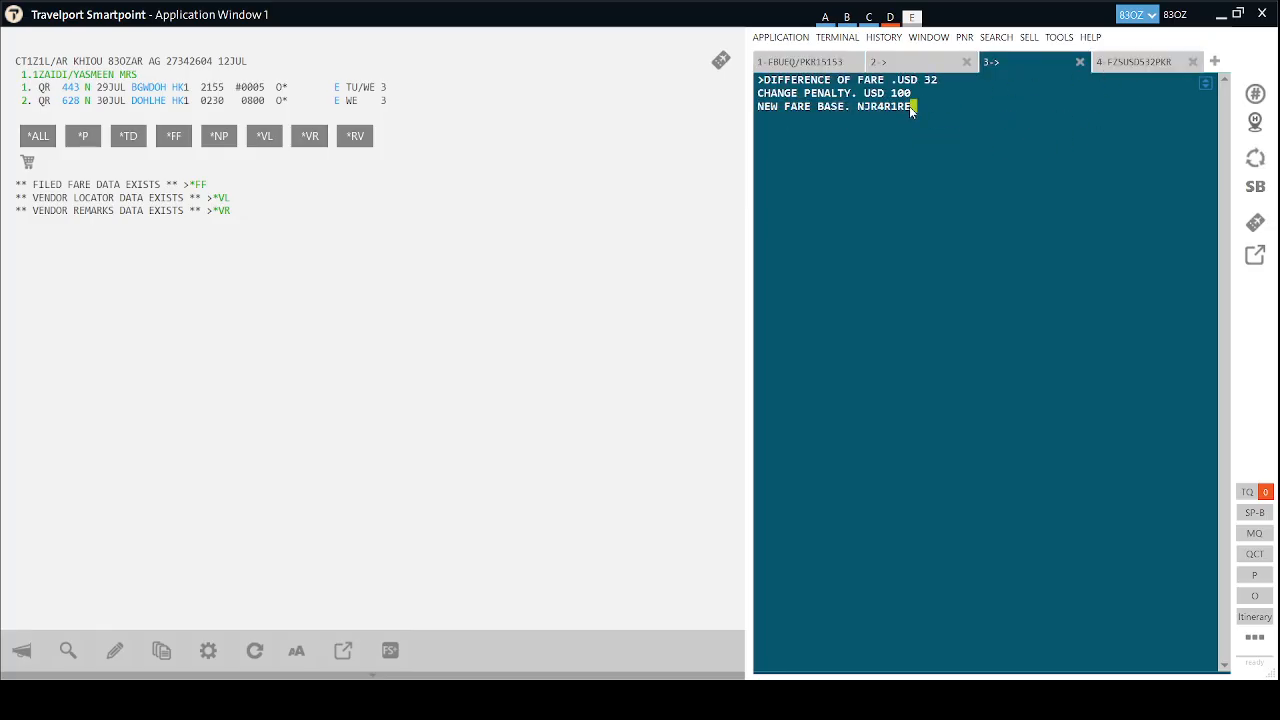
left_click_drag(909, 106, 857, 106)
key("ctrl+c")
left_click(820, 64)
Submit fare basis NJR4R1RE, display the *FF filed fare, and begin the FBUBG/ baggage entry.
key("ctrl+v")
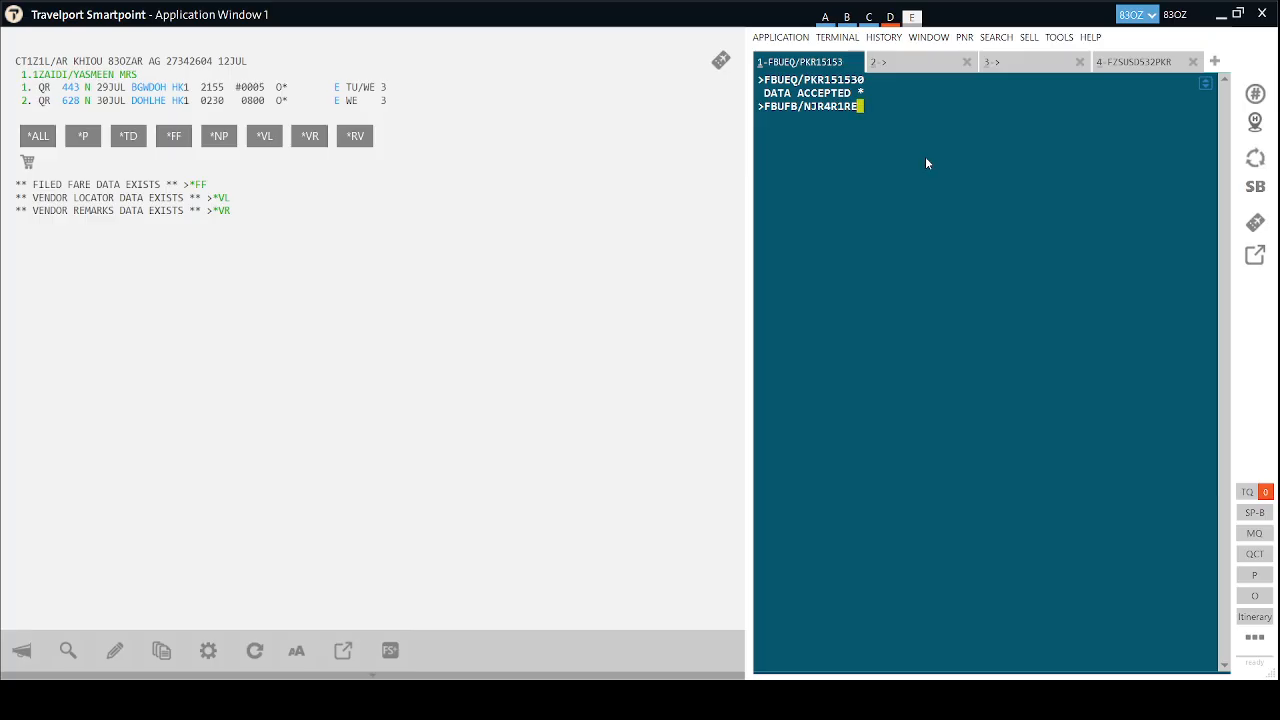
key("Return")
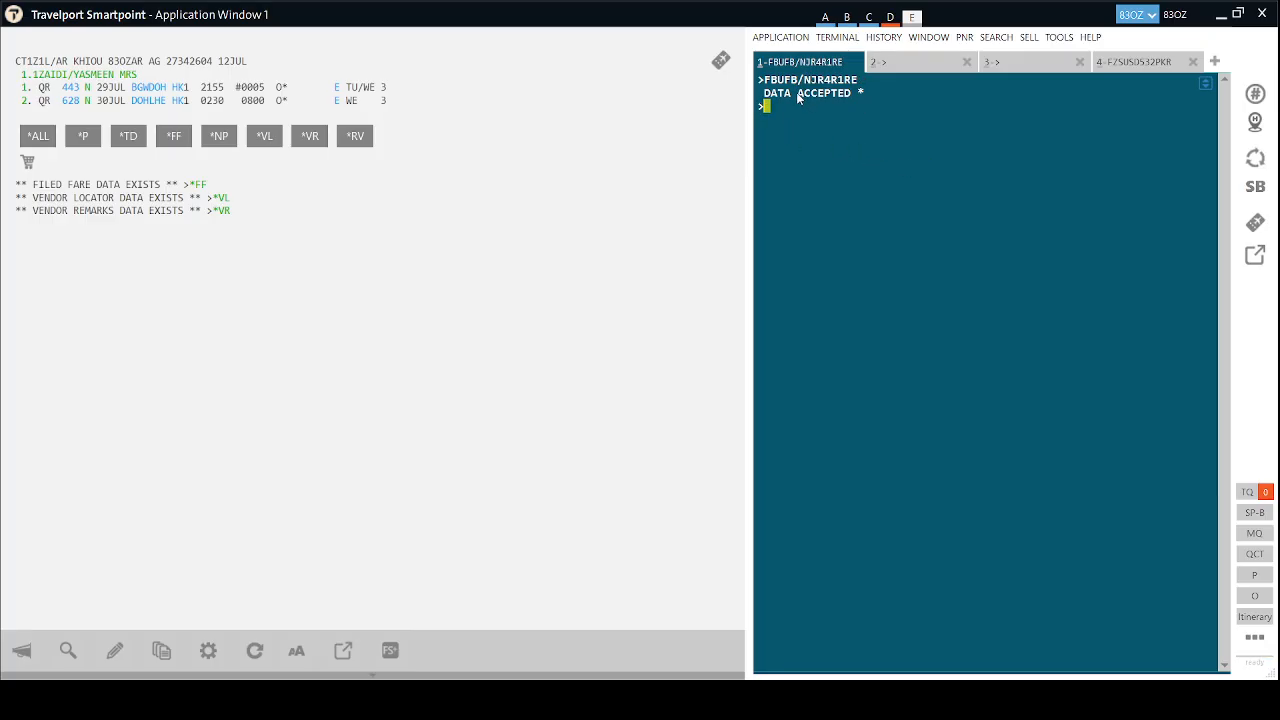
left_click(184, 137)
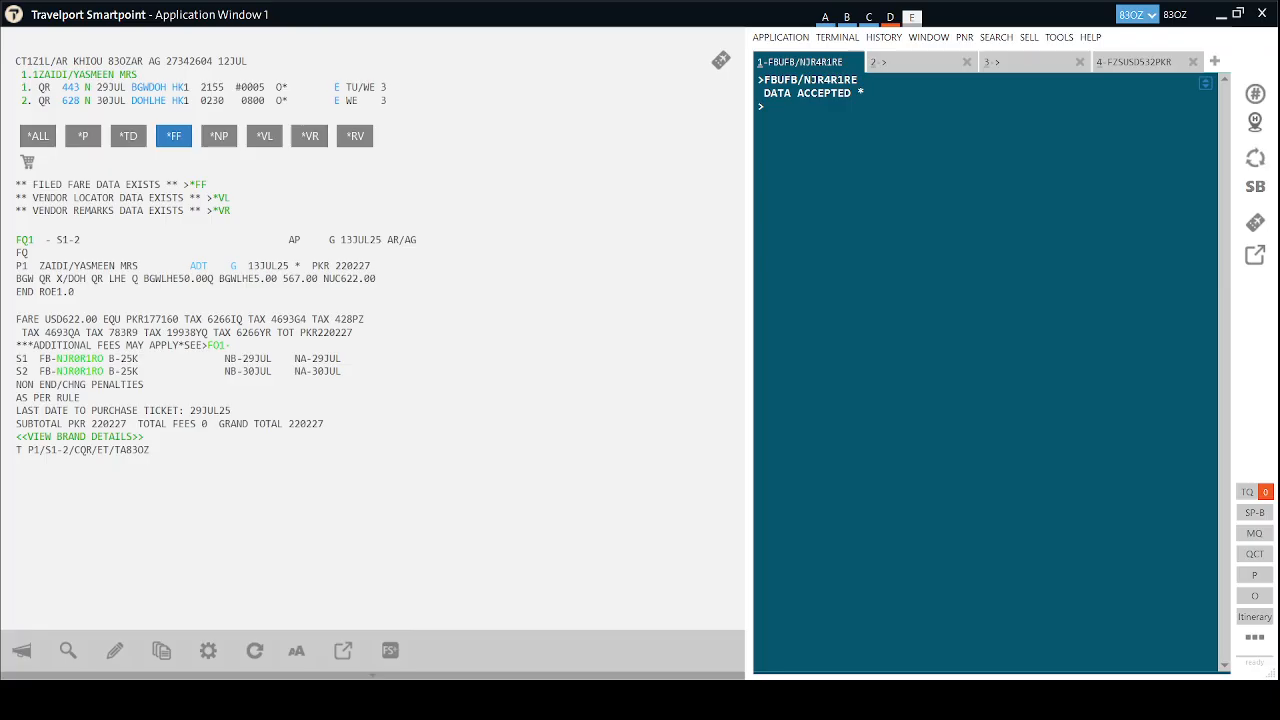
type("FBUBG/")
Set the fare-build baggage allowance to 25K, then enter the FZSUSD100PKR conversion in tab 4.
type("25K")
key("Return")
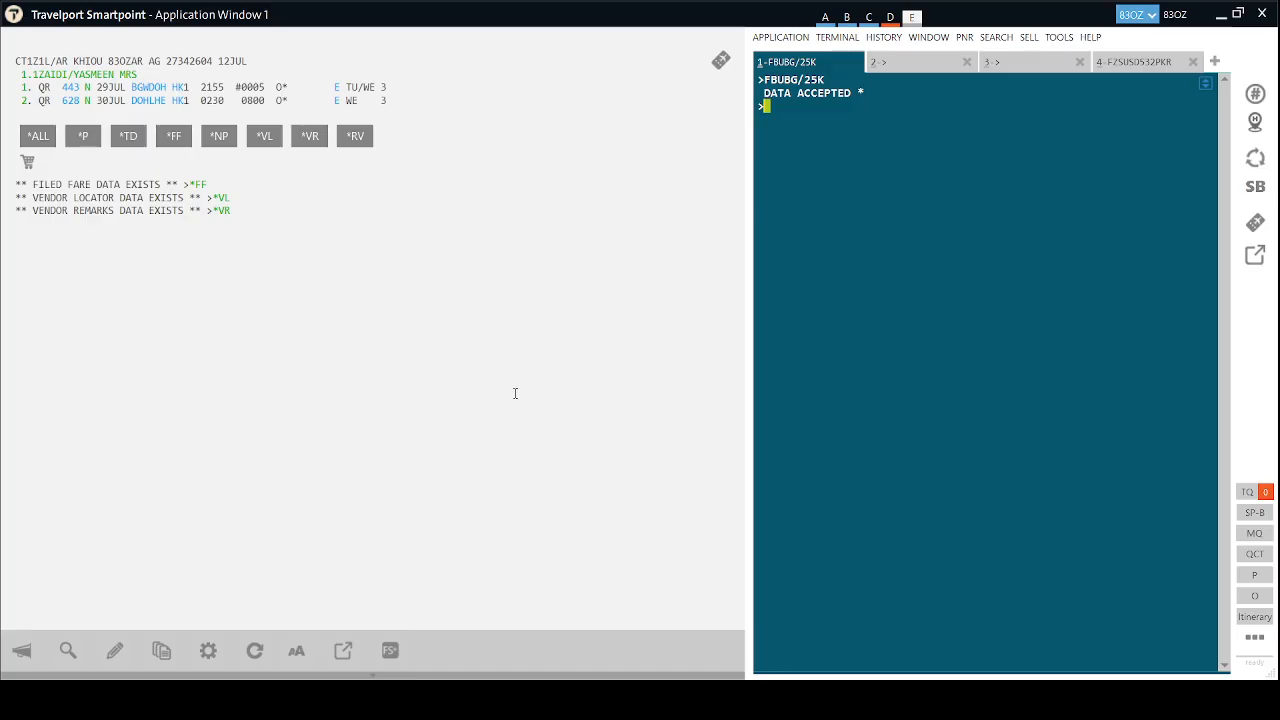
left_click(1053, 66)
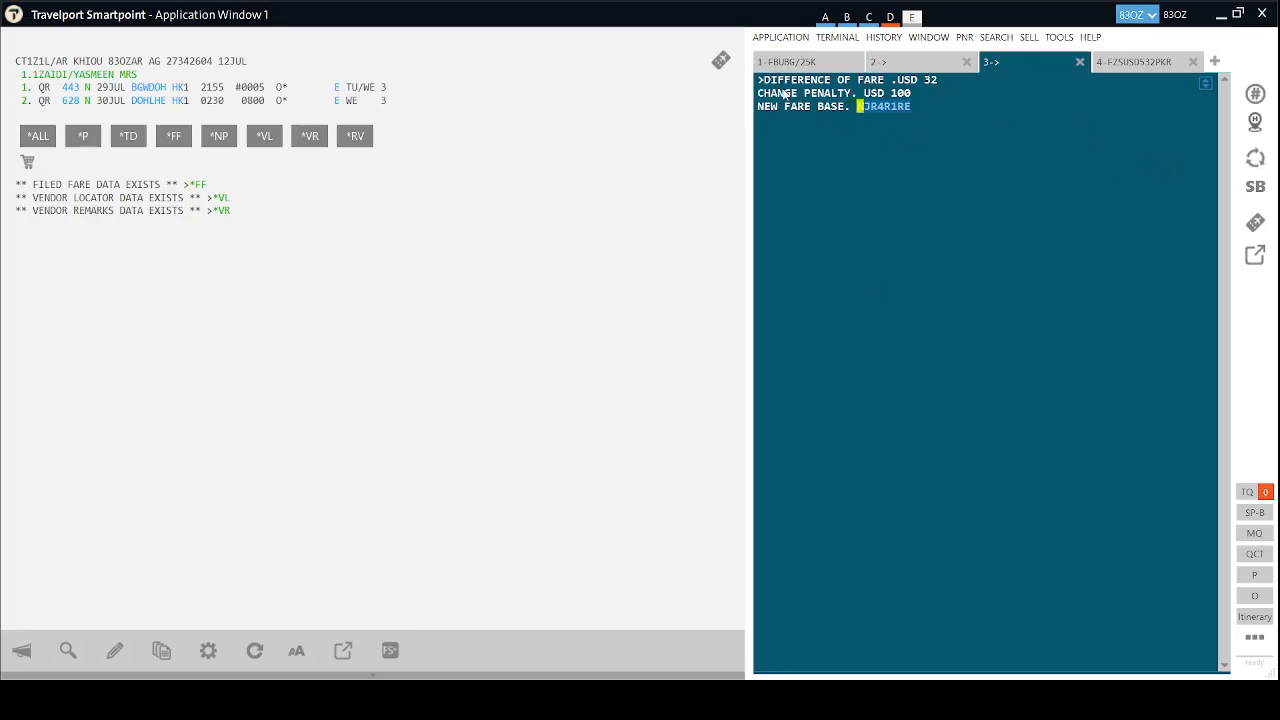
left_click(1138, 67)
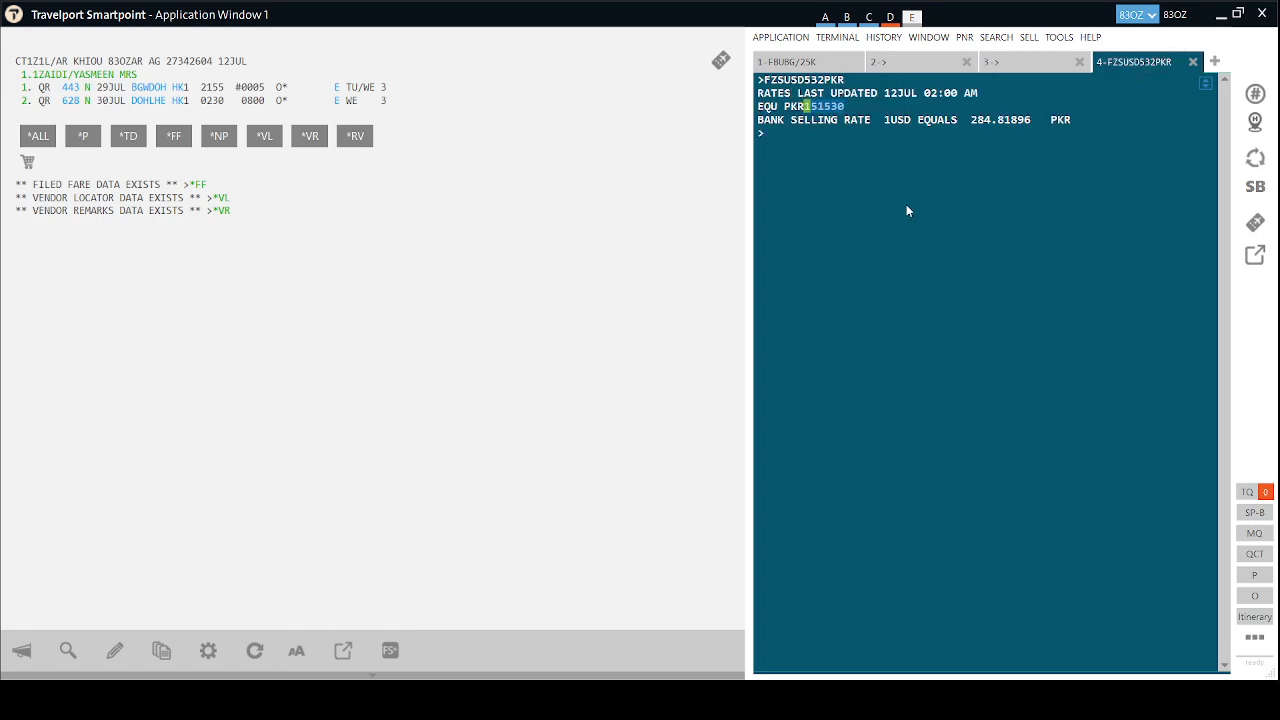
type("FZSUSD")
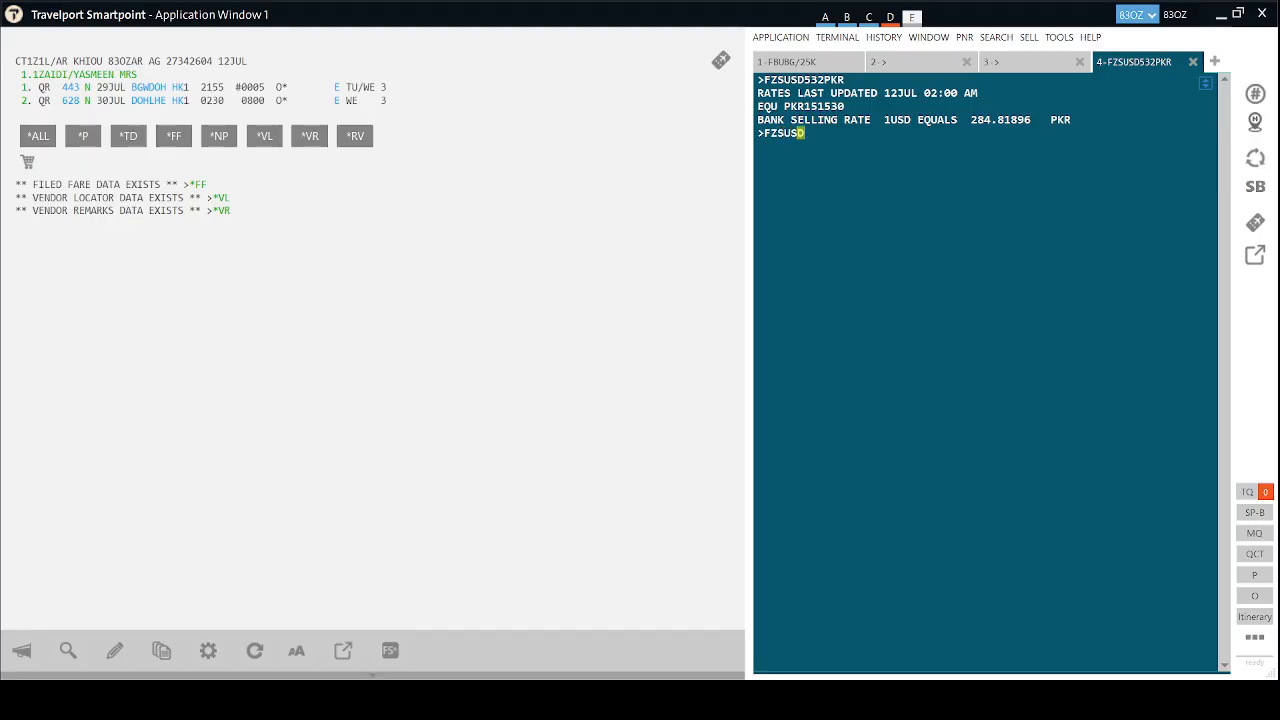
type("100PKR")
Convert the USD 100 penalty to PKR 28490 and copy the converted amount.
key("Return")
left_click_drag(850, 106, 805, 107)
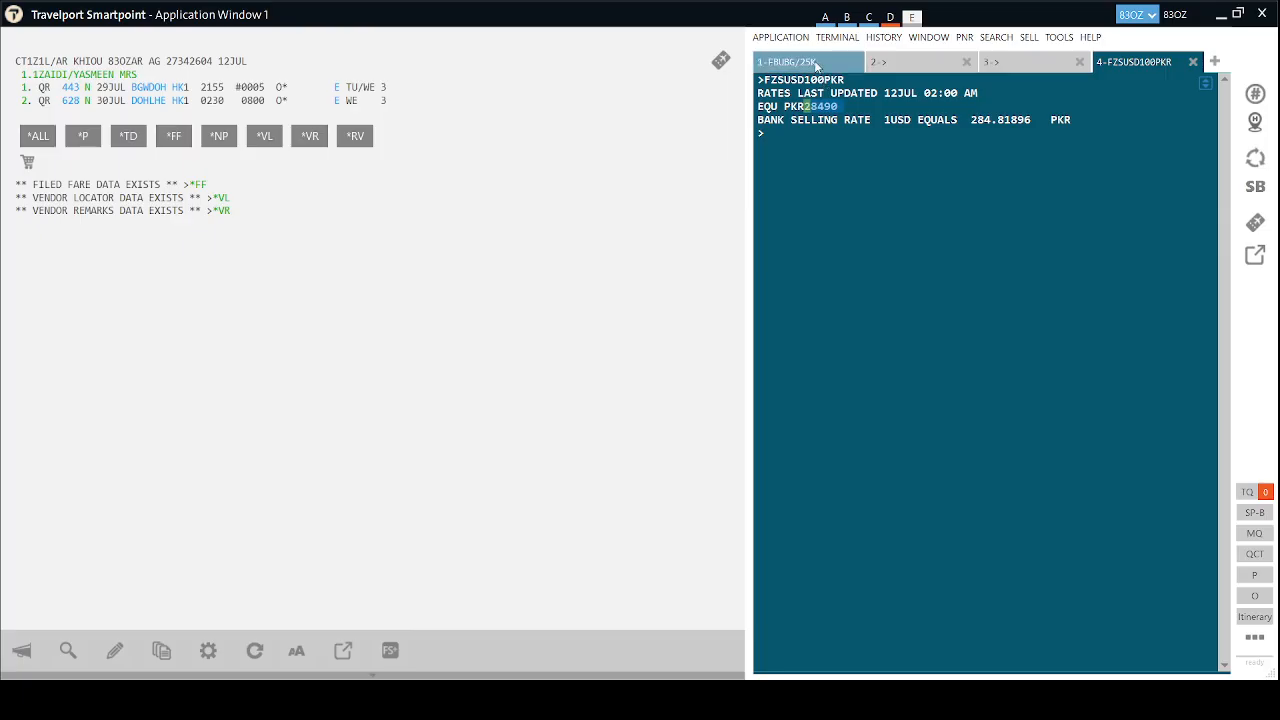
left_click(808, 62)
key("alt")
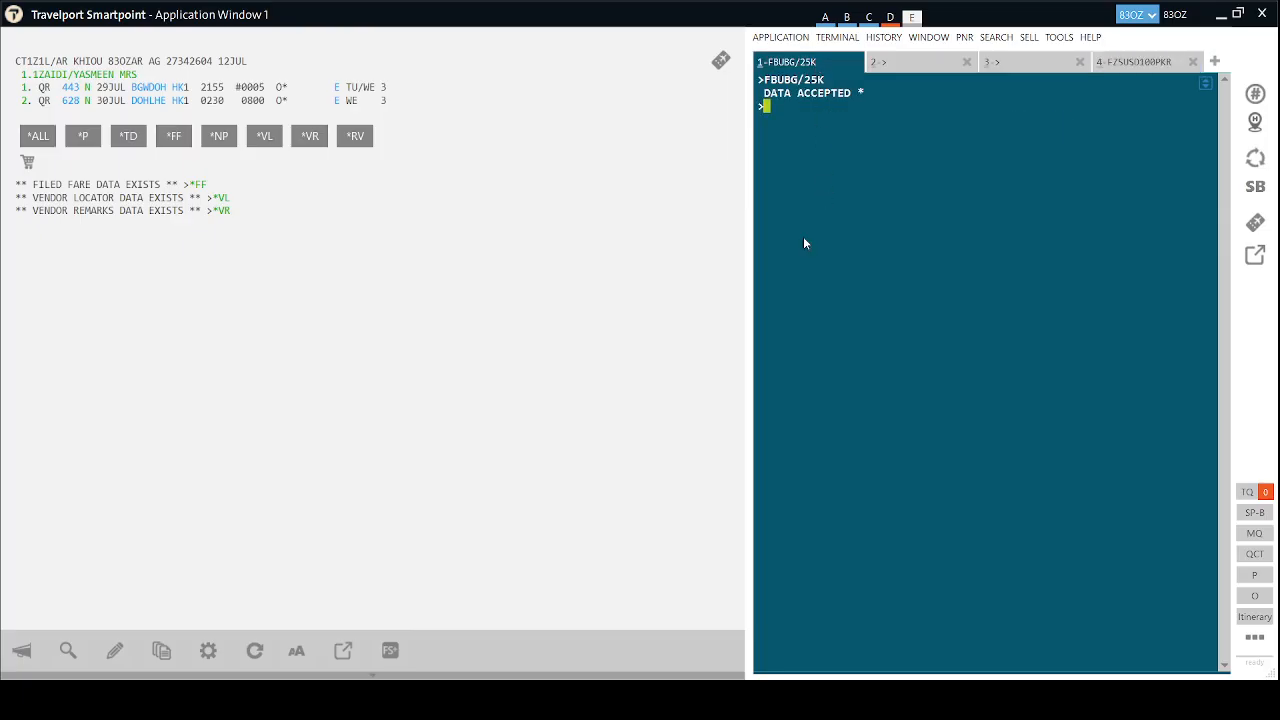
Type the tax entry FBUTAX1/28490 in the fare-build session, checking it against the conversion result.
type("FBUTAX1/")
type("28490")
left_click(1120, 63)
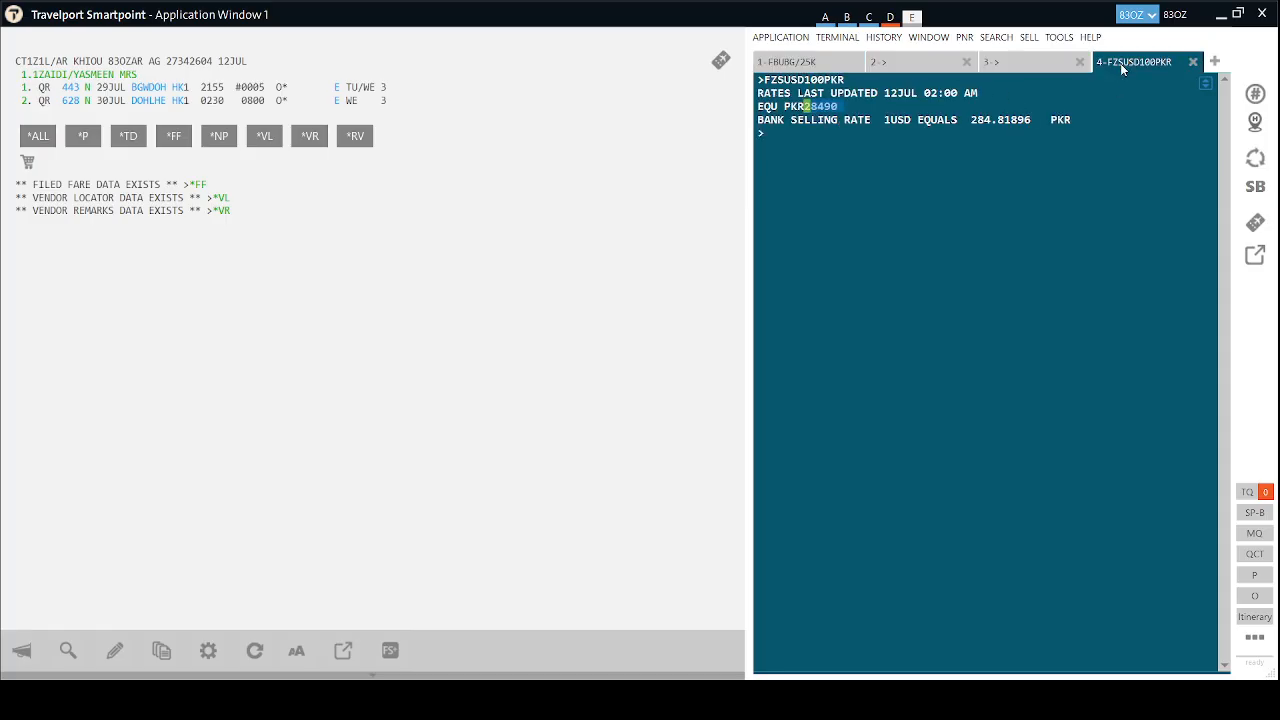
left_click(845, 62)
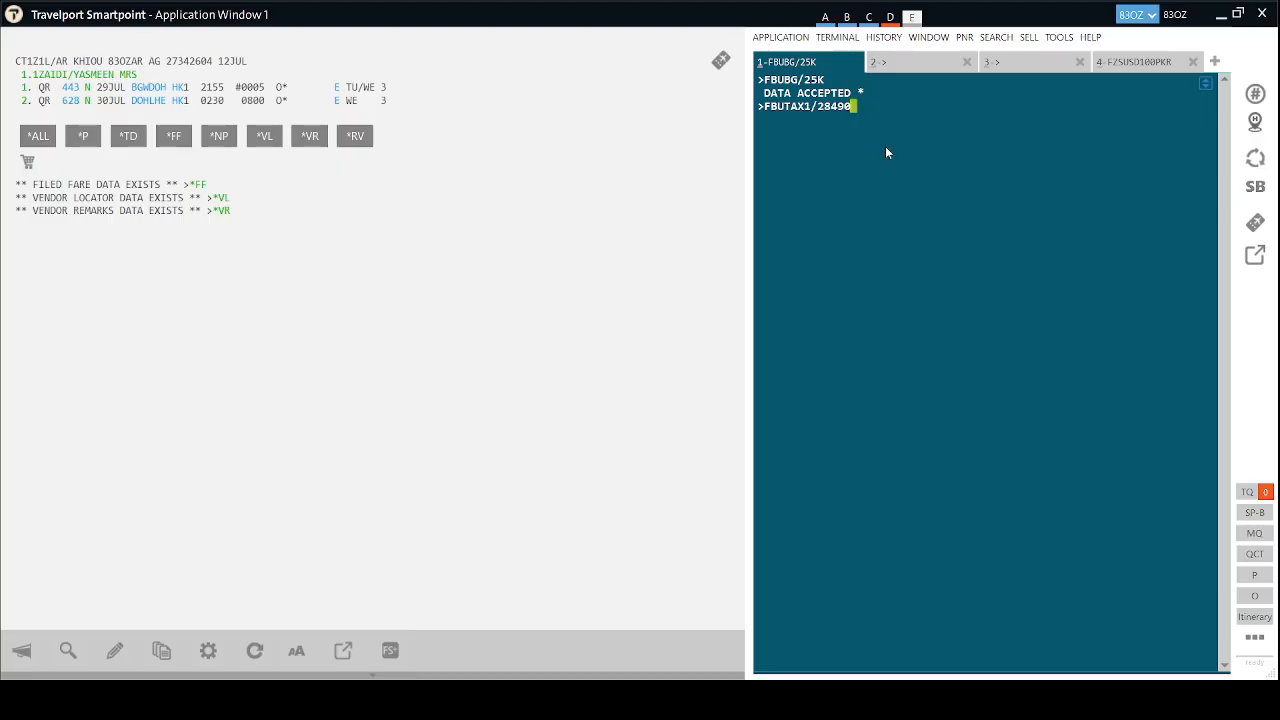
Submit the 28490 XP tax, copy the original ticket's fare construction, and start an FBUFC/ entry.
type("XP")
key("Return")
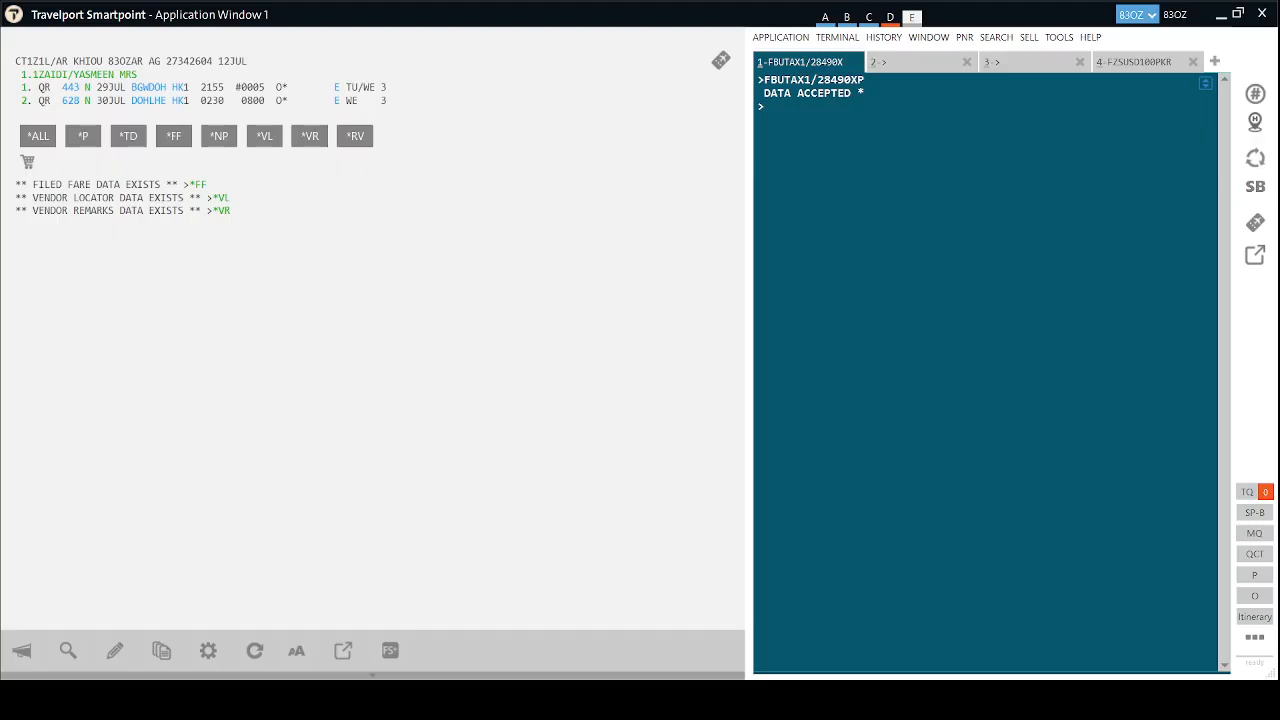
left_click(916, 68)
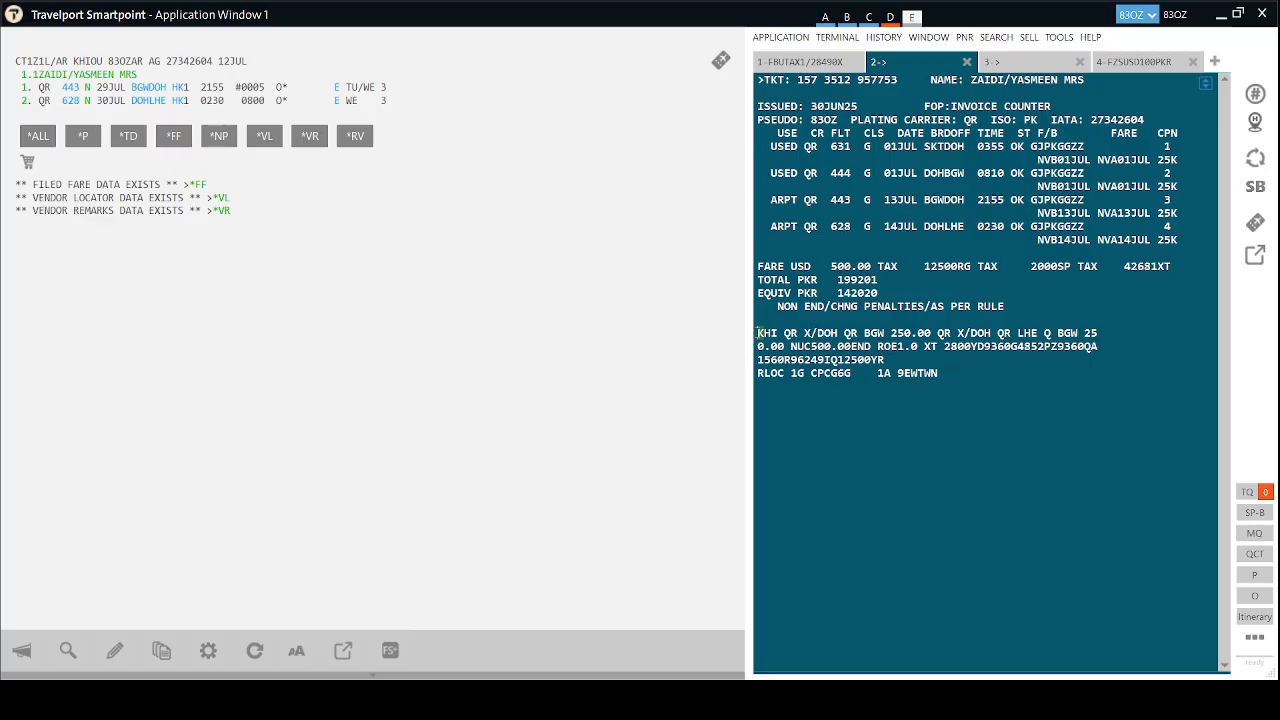
left_click_drag(759, 333, 873, 346)
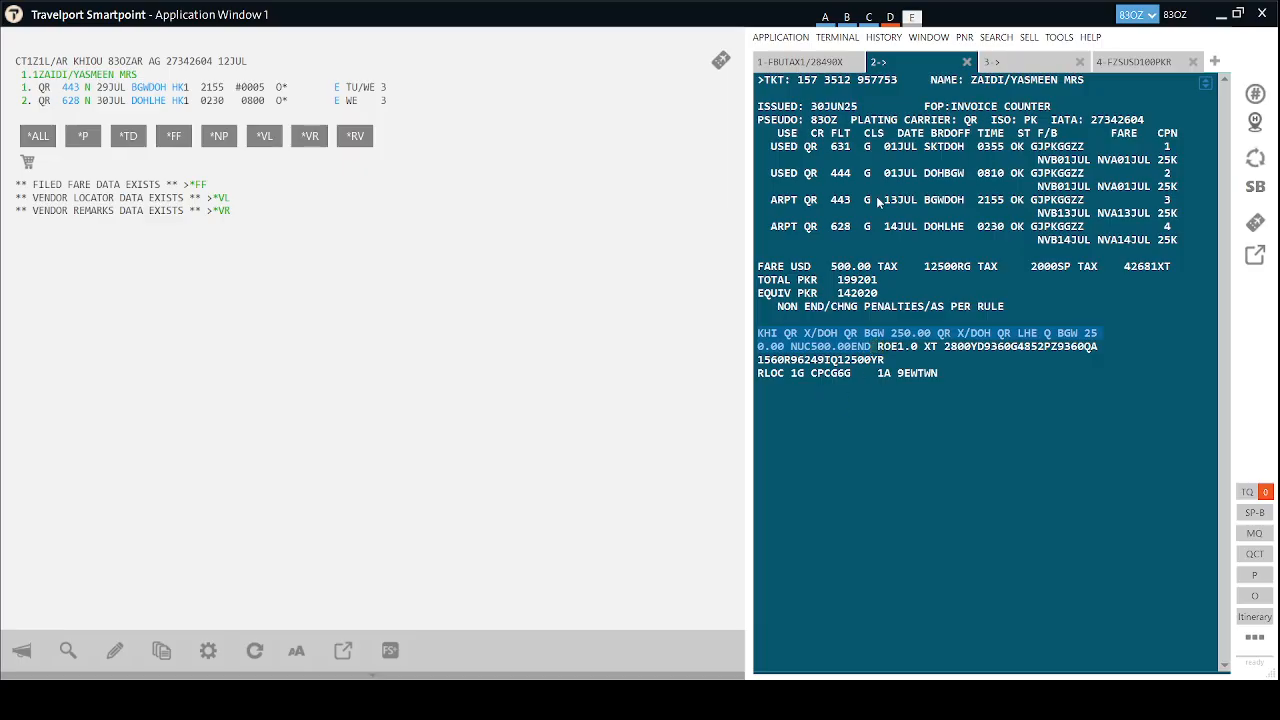
left_click(822, 70)
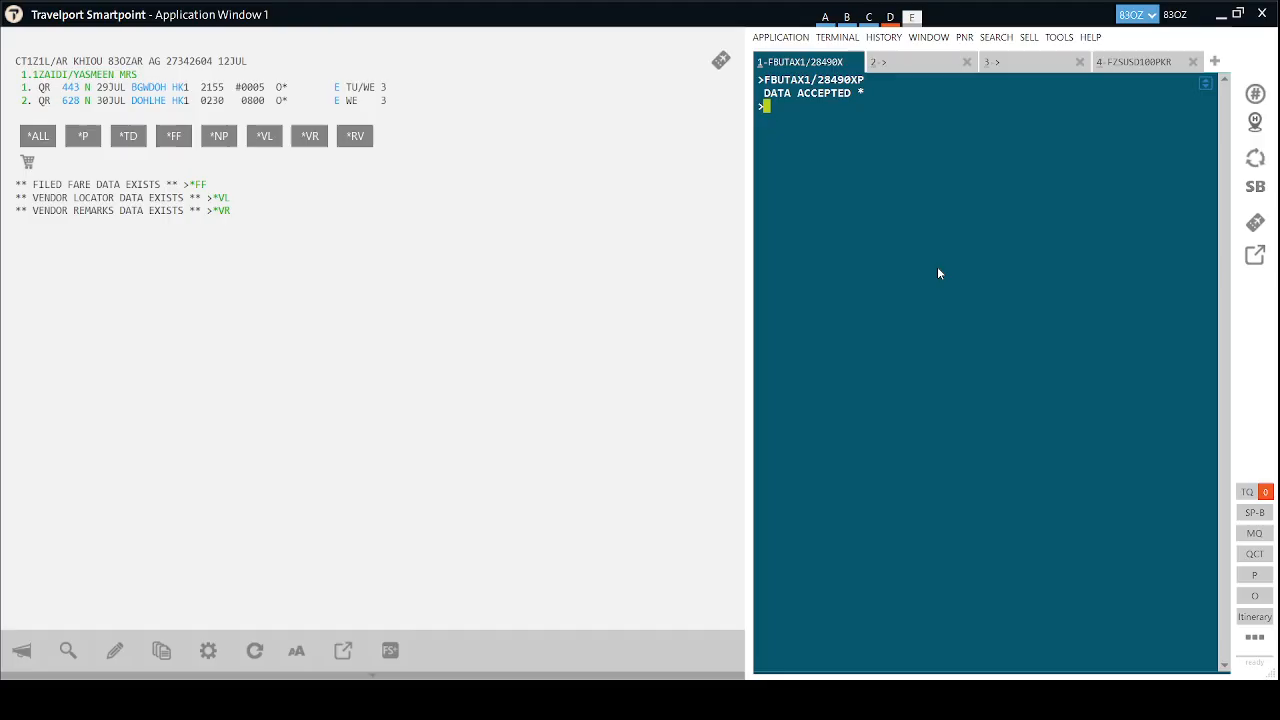
type("FBUFC/")
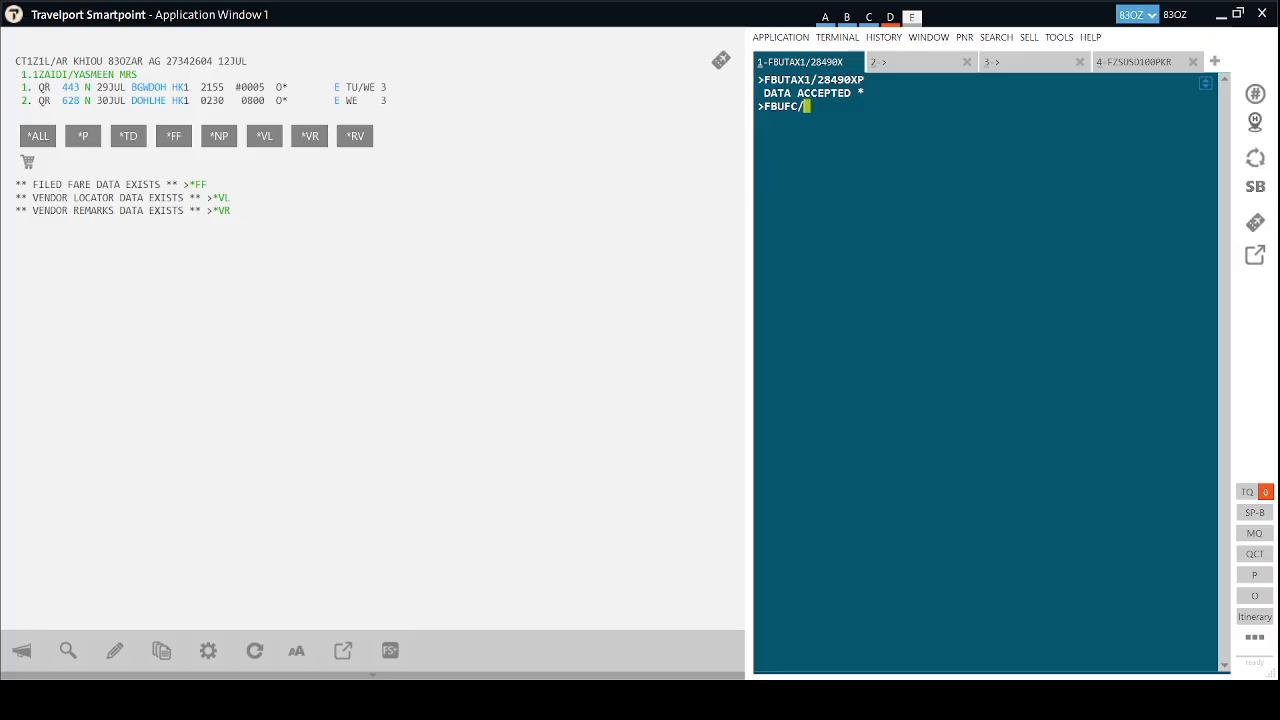
Enter the pasted KHI–DOH–LHE fare construction (NUC500.00) and set the rate of exchange to 1.0.
type("KHI QR X/DOH QR BGW 250.00 QR X/DOH QR LHE Q BGW 250.00 NUC500.00END")
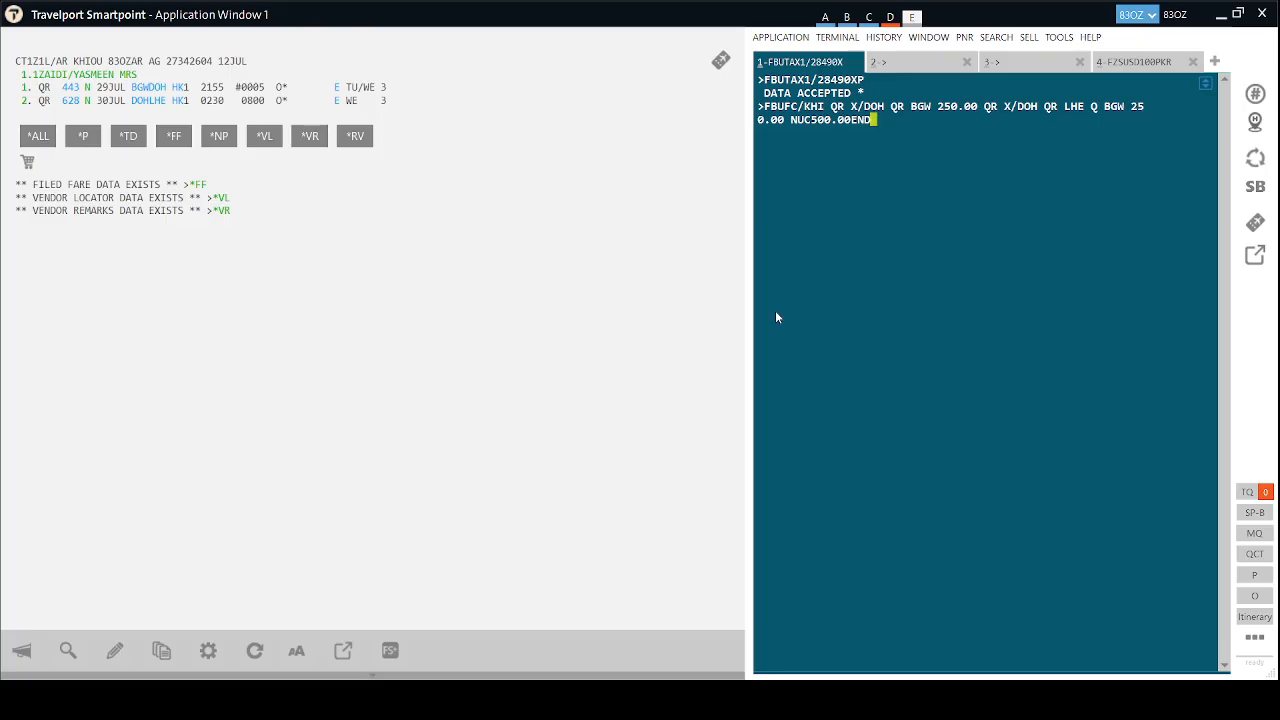
key("Return")
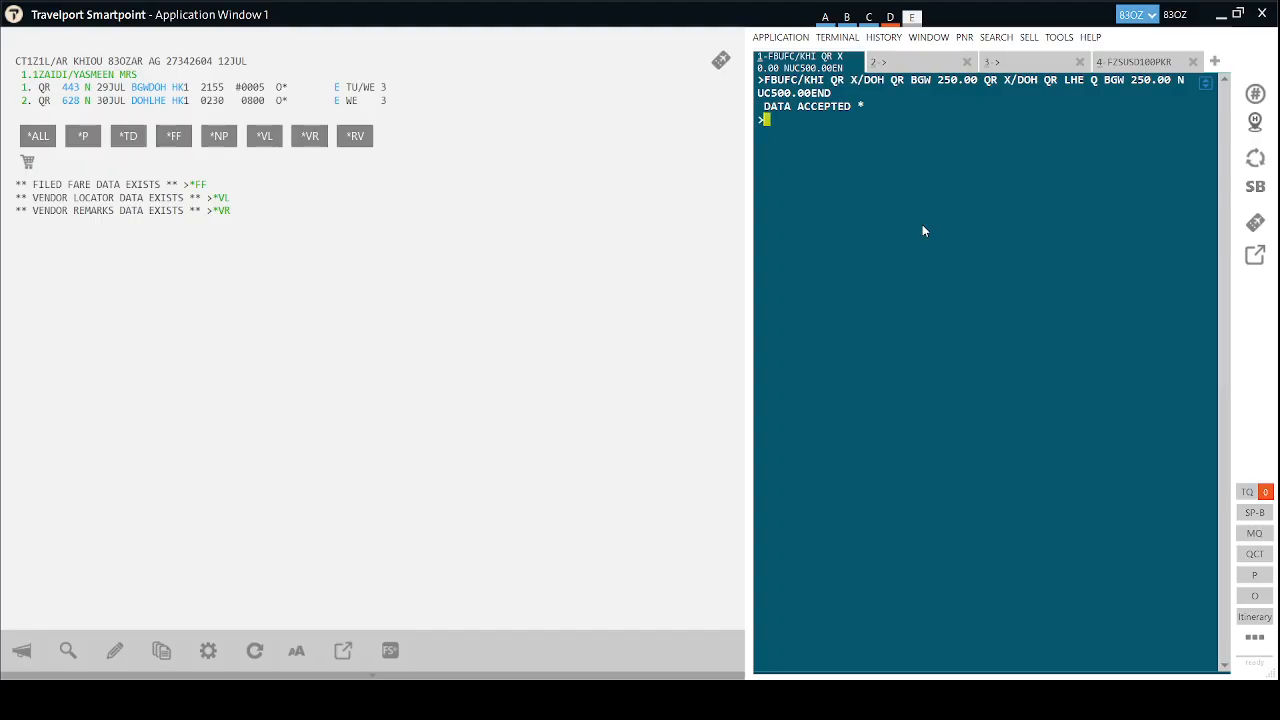
type("FBUROE/1.")
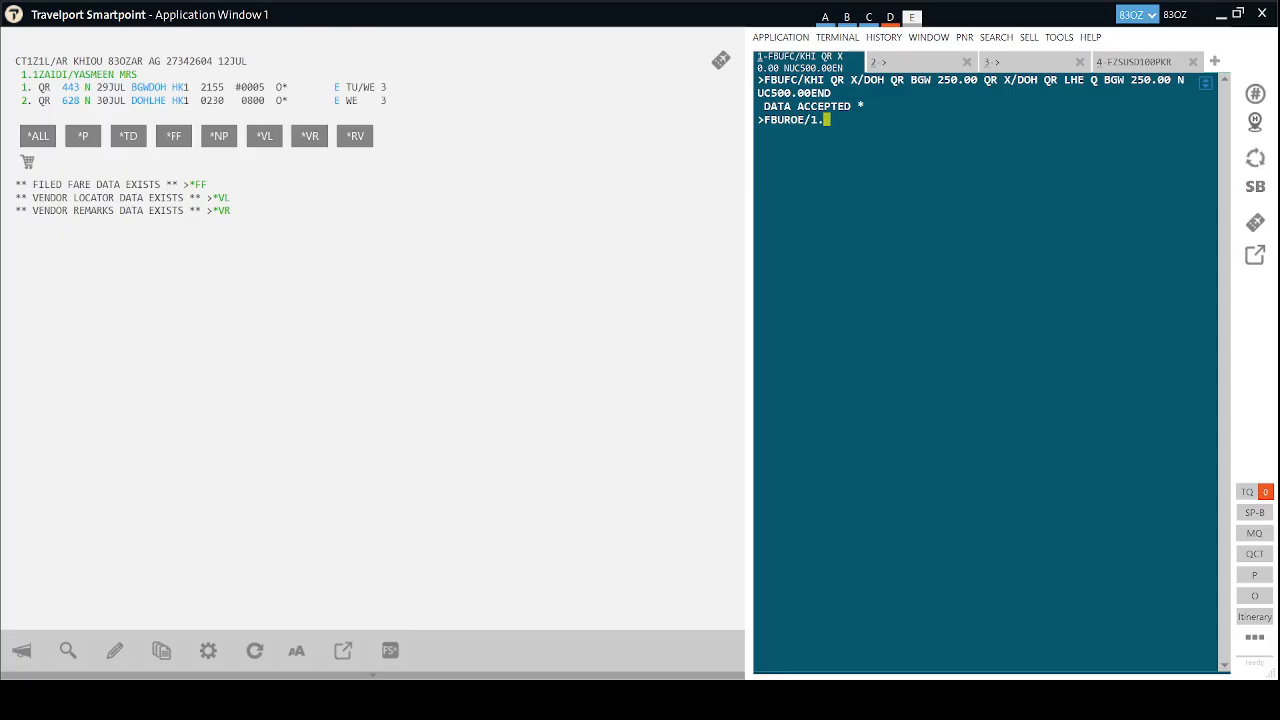
type("0")
key("Return")
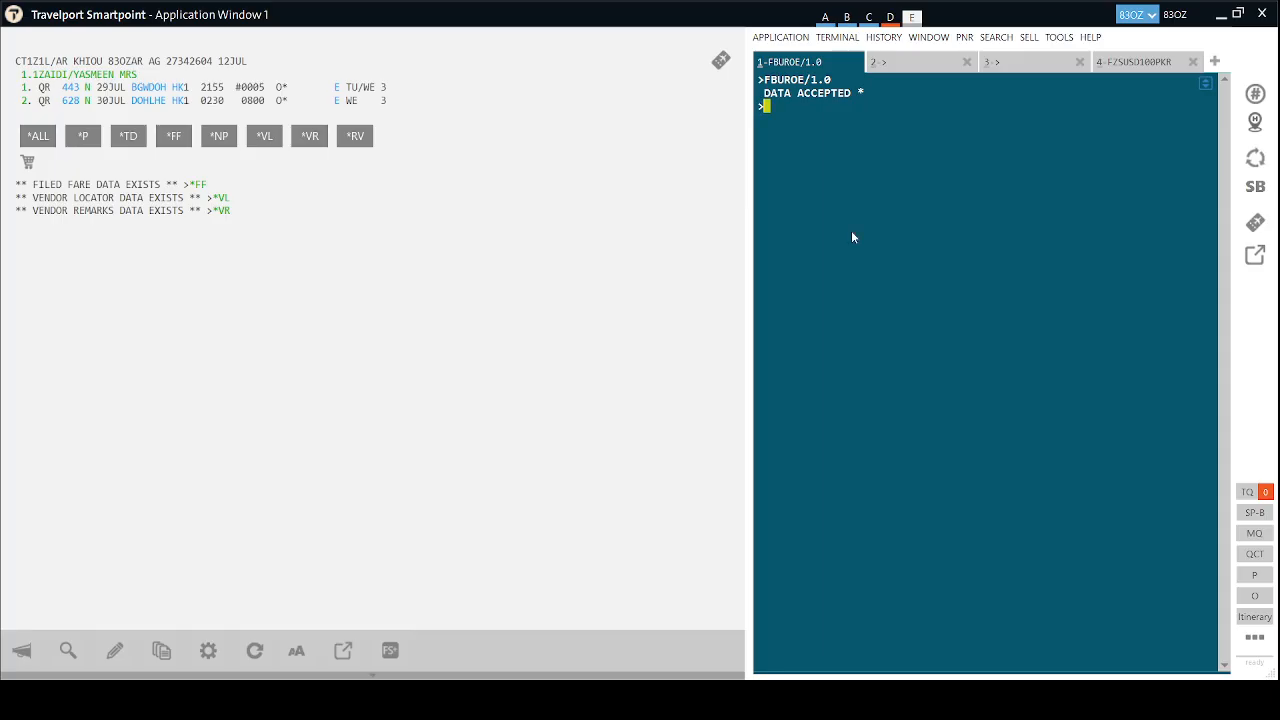
type("FBUTTL/")
Generate the fare total with FBUTTL/ and file the manual fare with FBF.
key("Return")
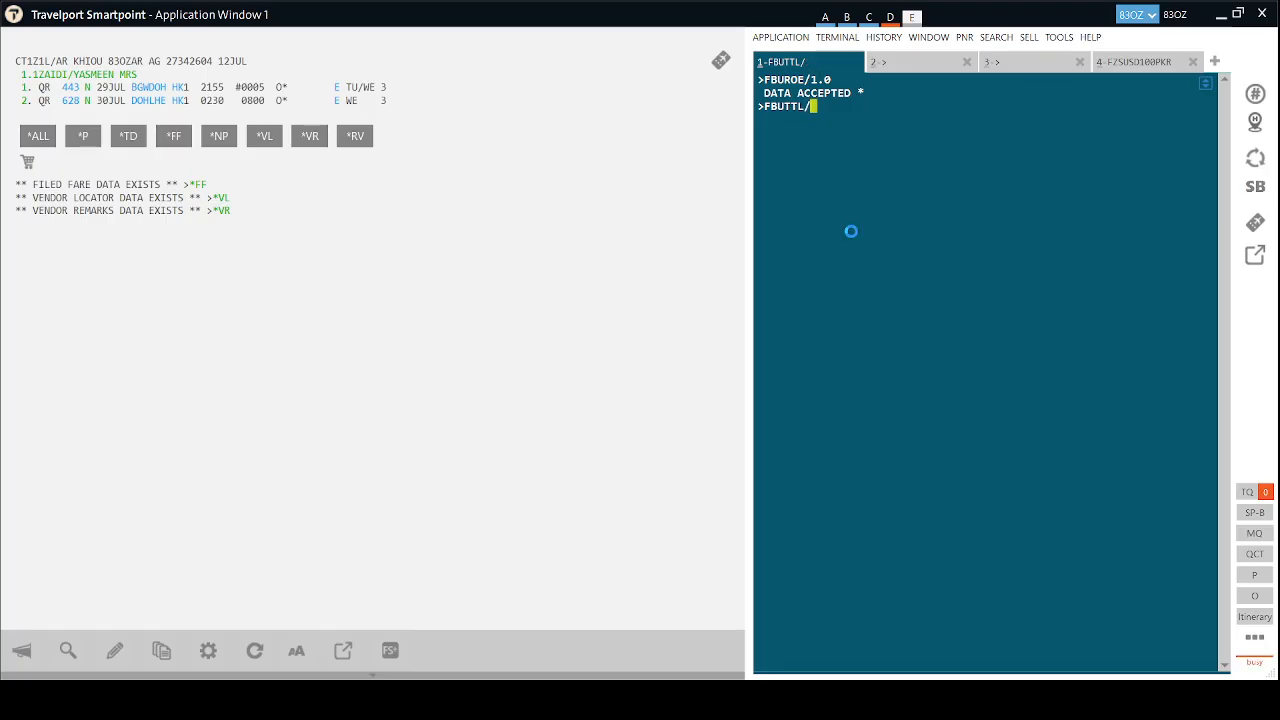
type("FBF")
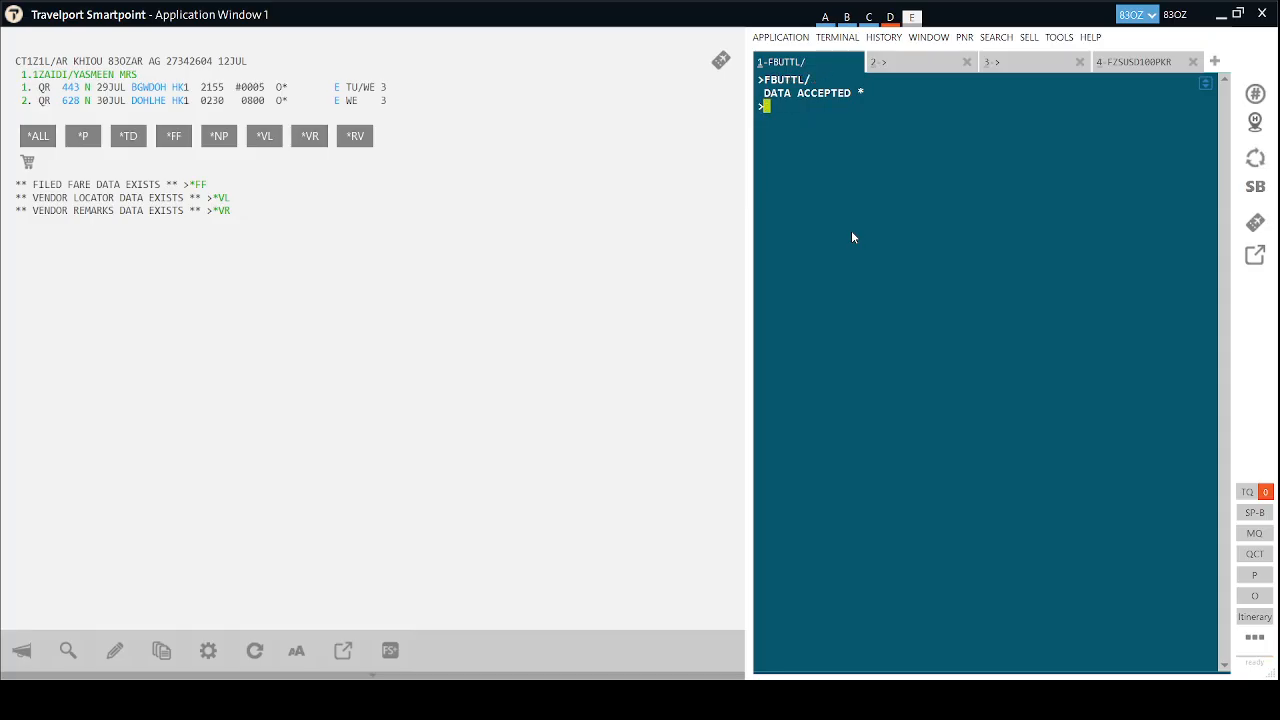
key("Return")
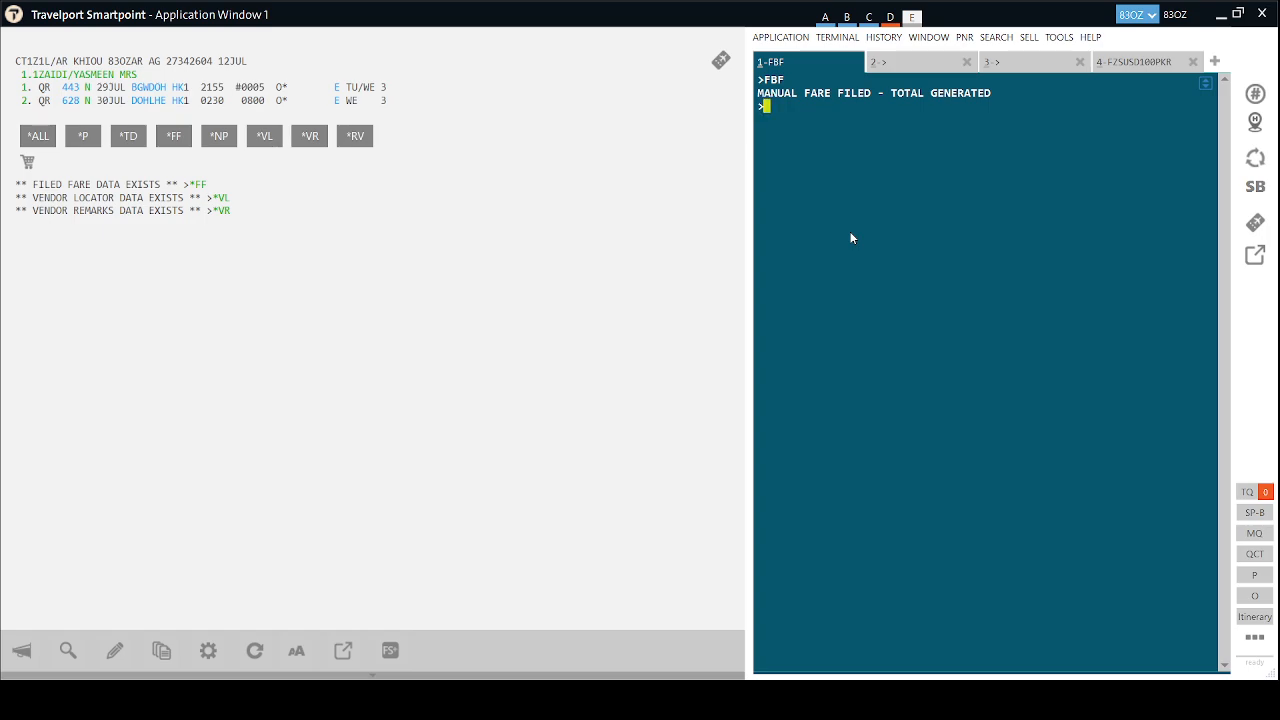
Add the agent's name as received-from and end the booking, which reports duplicate filed fares.
type("R.HAIDER")
key("Return")
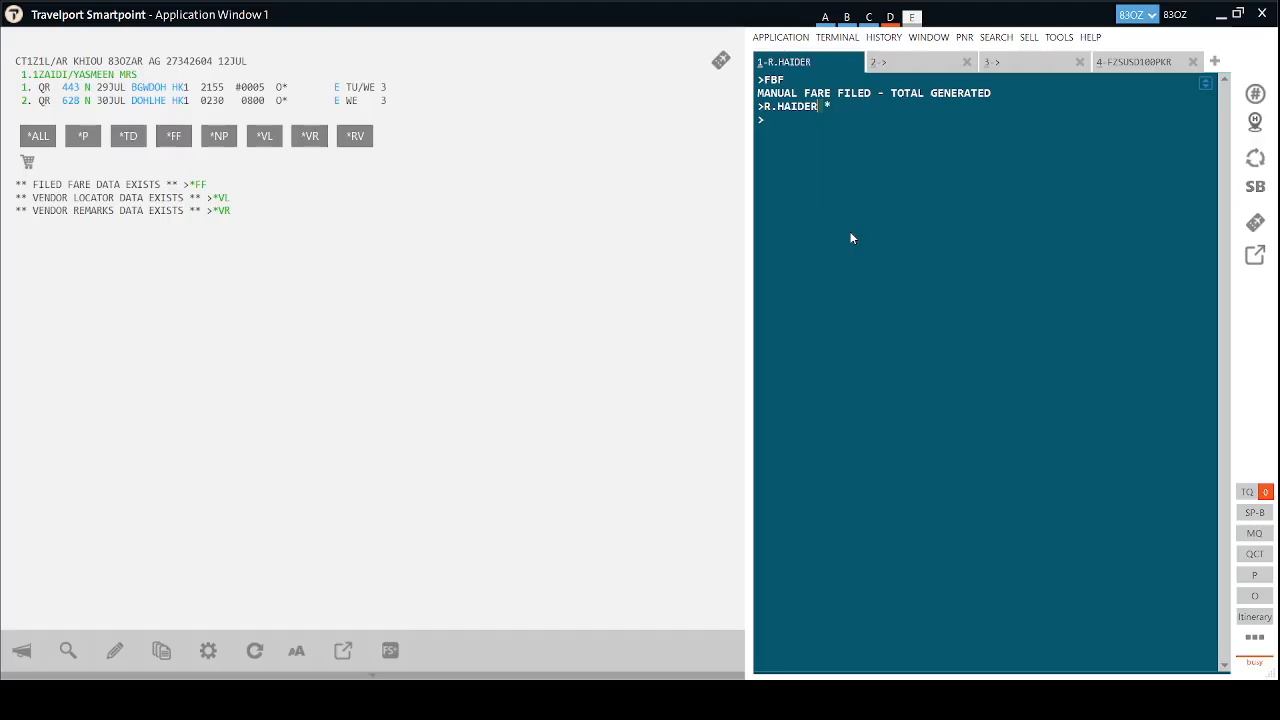
type("ER")
key("Return")
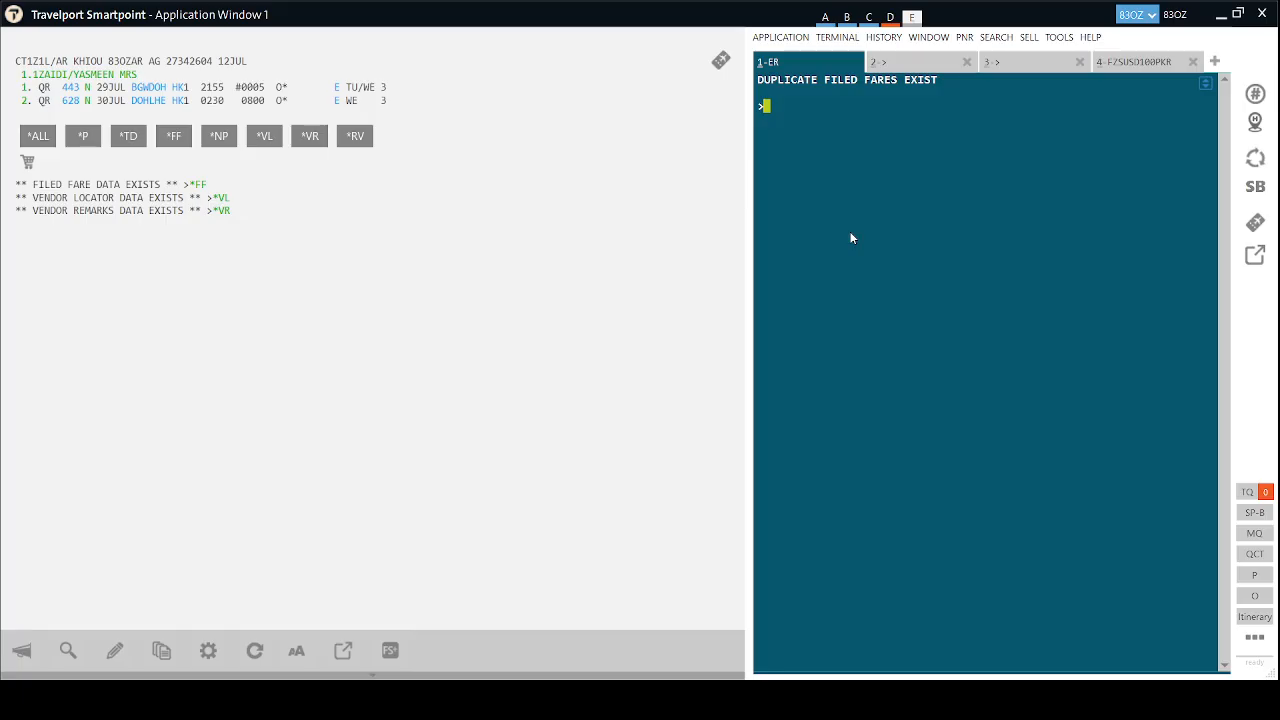
Review the filed fares, retry ending the booking, then ignore changes and retrieve it with IR.
left_click(164, 138)
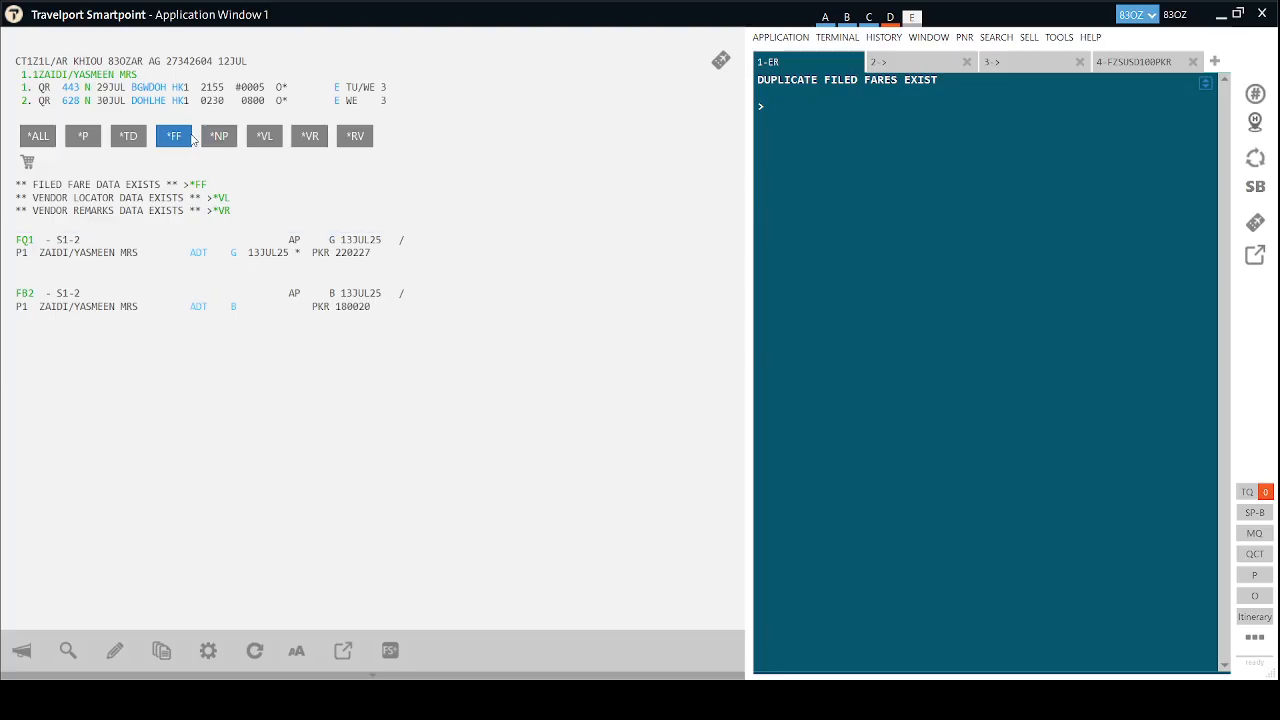
left_click(192, 139)
type("ER")
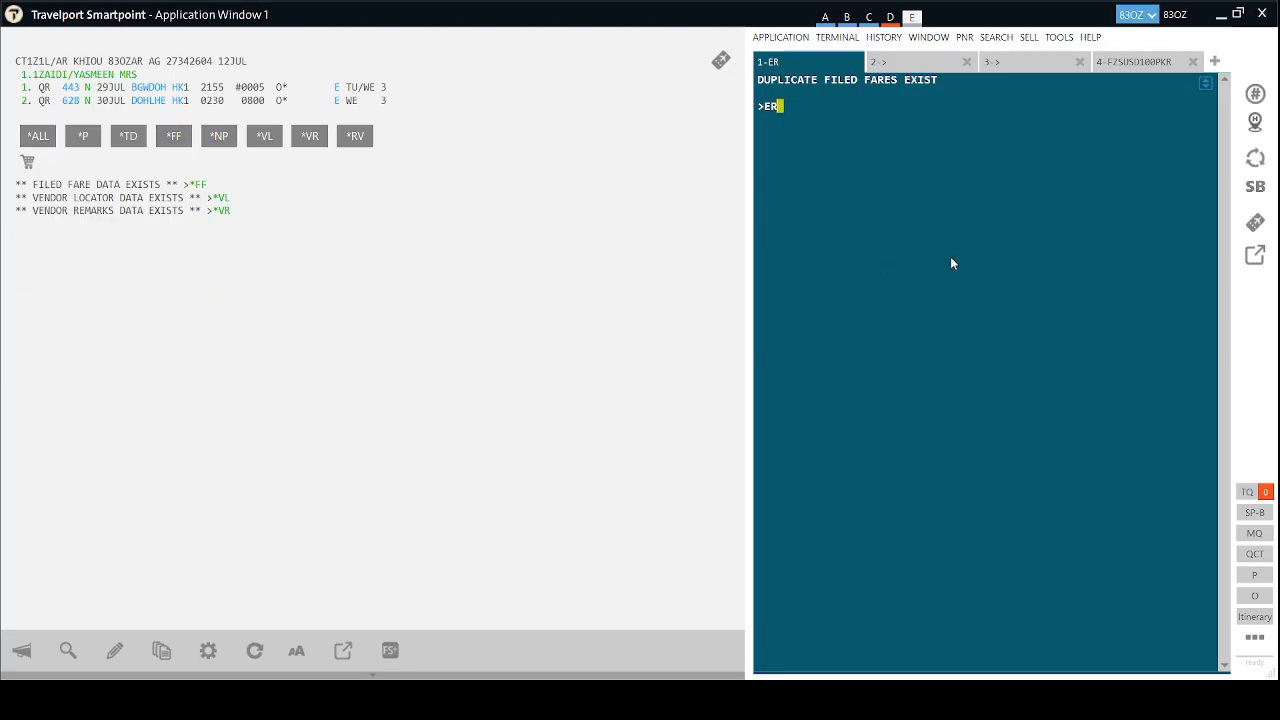
key("Return")
type("IR")
key("Return")
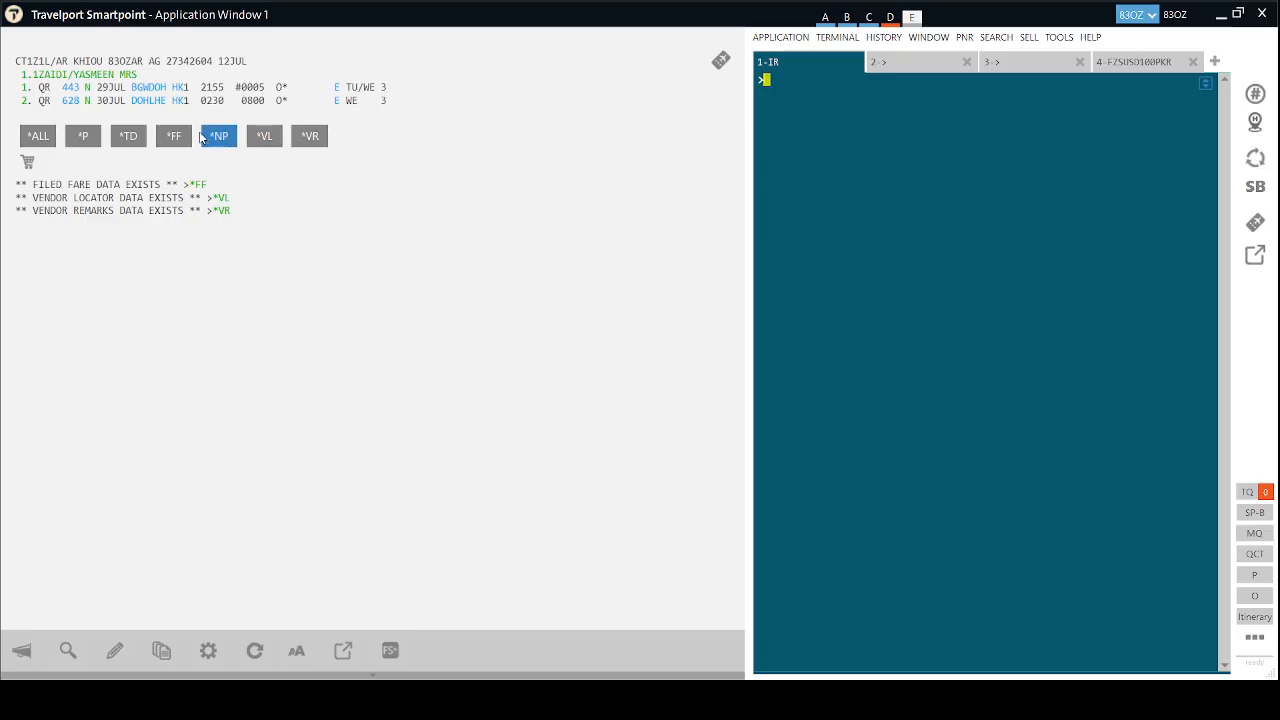
Cancel all filed fares with FXALL, add received-from, save with ER, and redisplay the booking.
type("FXA")
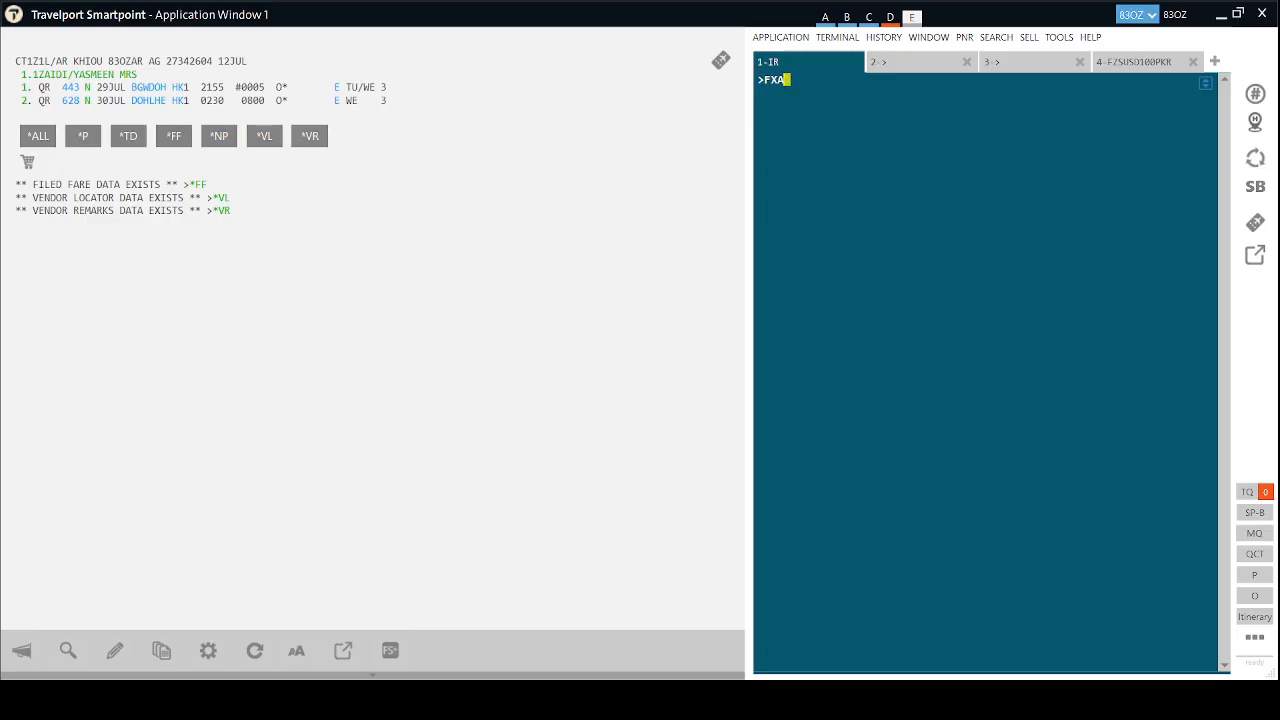
type("LL")
key("Return")
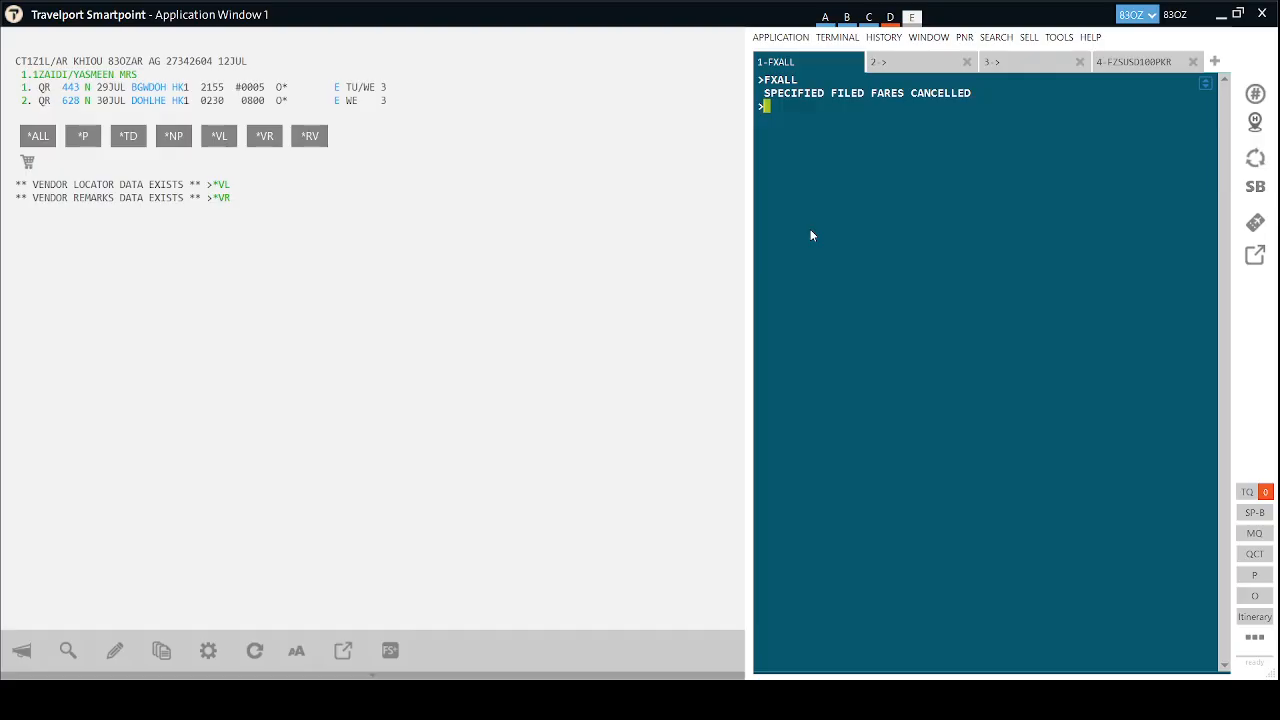
type("R.HAIDER")
key("Return")
type("ER")
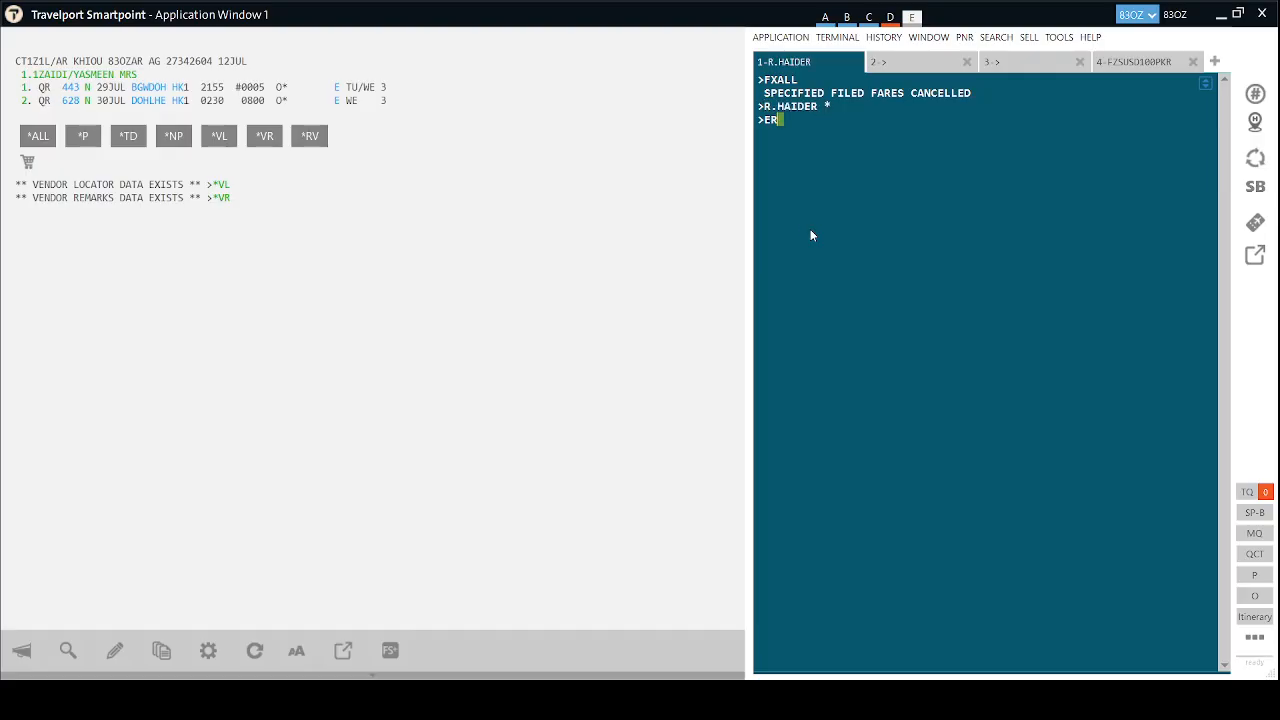
key("Return")
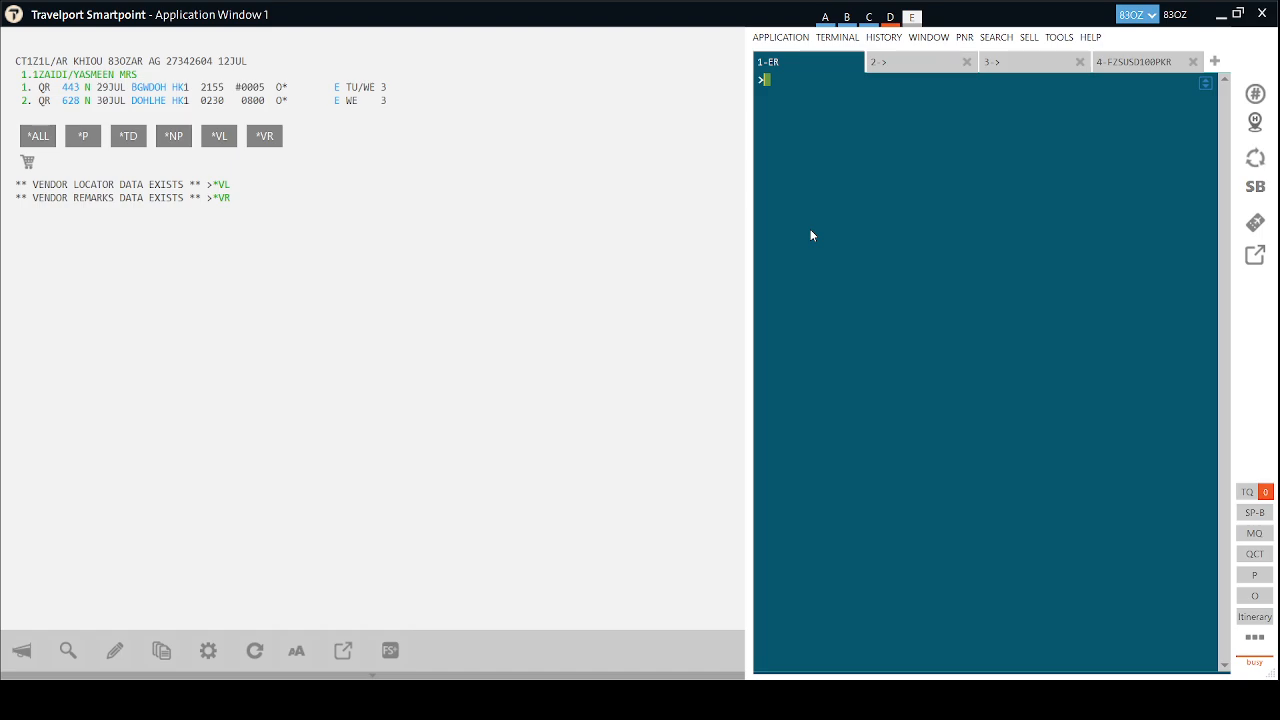
type("IR")
key("Return")
left_click(1255, 160)
Start an FBC manual fare: base USD532.00, equivalent PKR151530, fare basis NJR4R1RE, 25K baggage.
type("FBC")
key("Return")
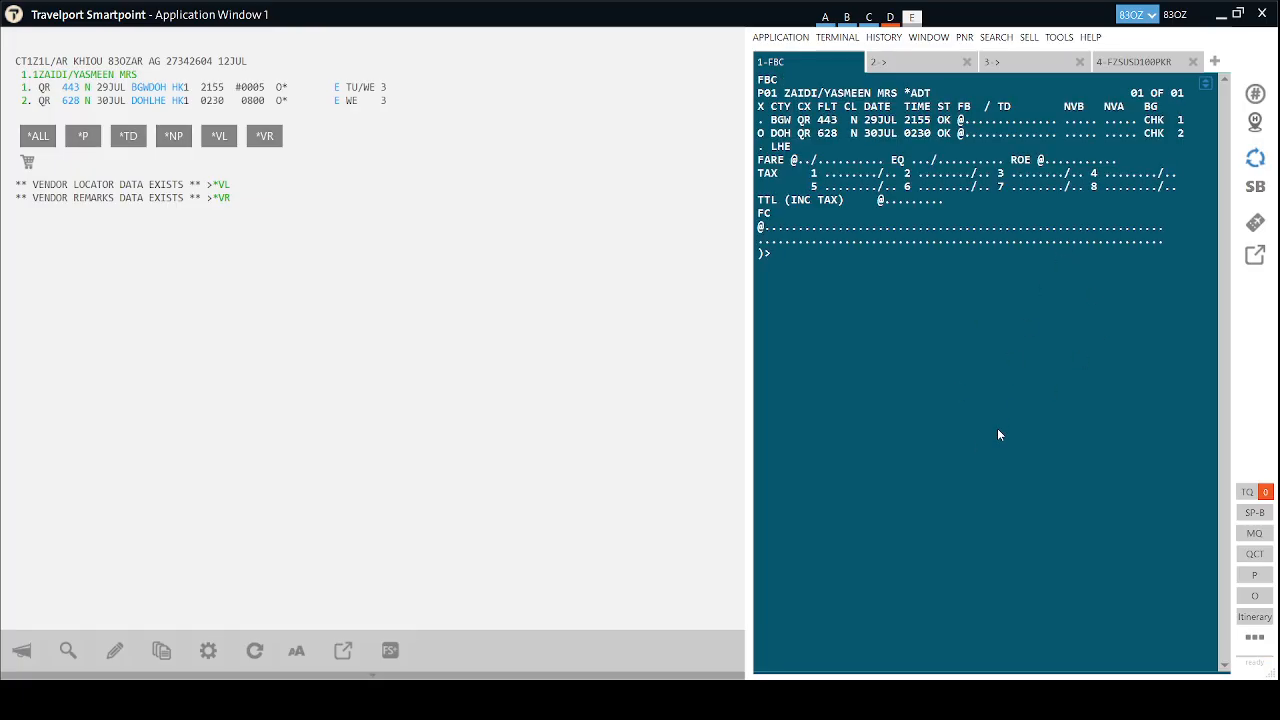
type("FBUFARE/USD532.00")
key("Return")
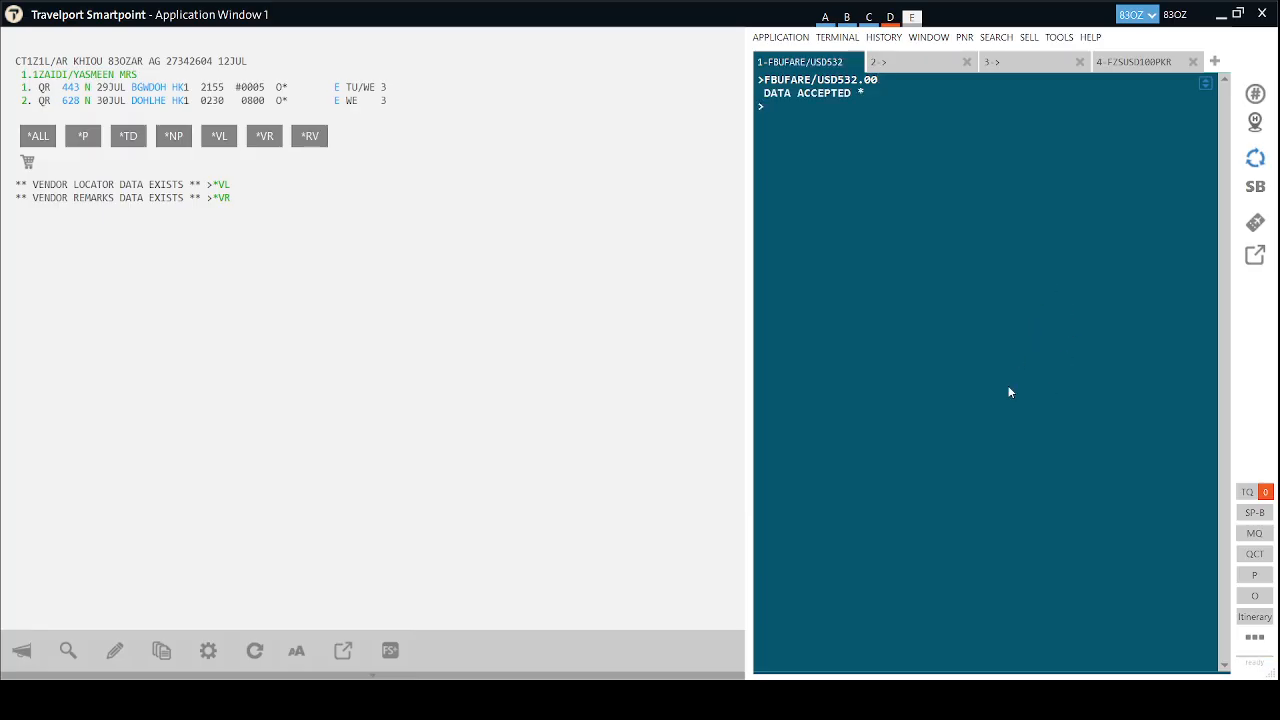
type("FBUEQ/PKR151530")
key("Return")
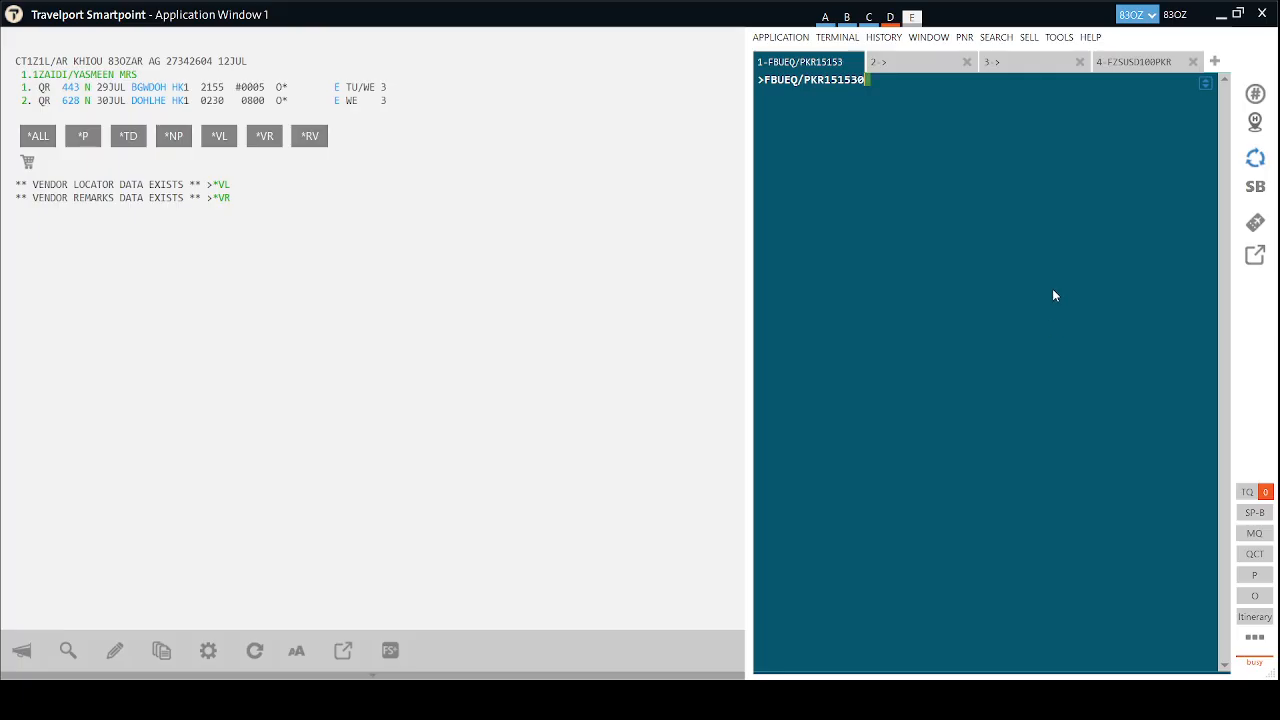
type("FBUFB/NJR4R1RE")
key("Return")
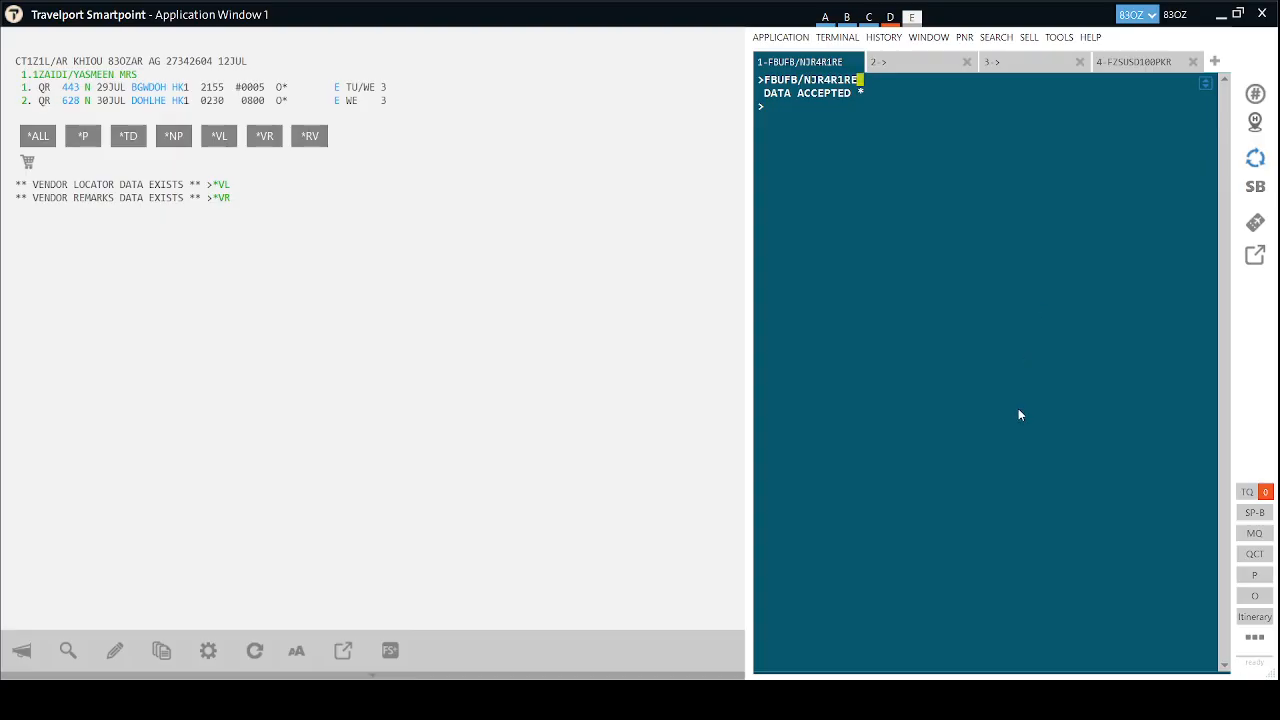
type("FBUBG/25K")
key("Return")
Add tax 28490XP, the fare construction, and exchange rate 1.0, then total and file the fare.
key("Return")
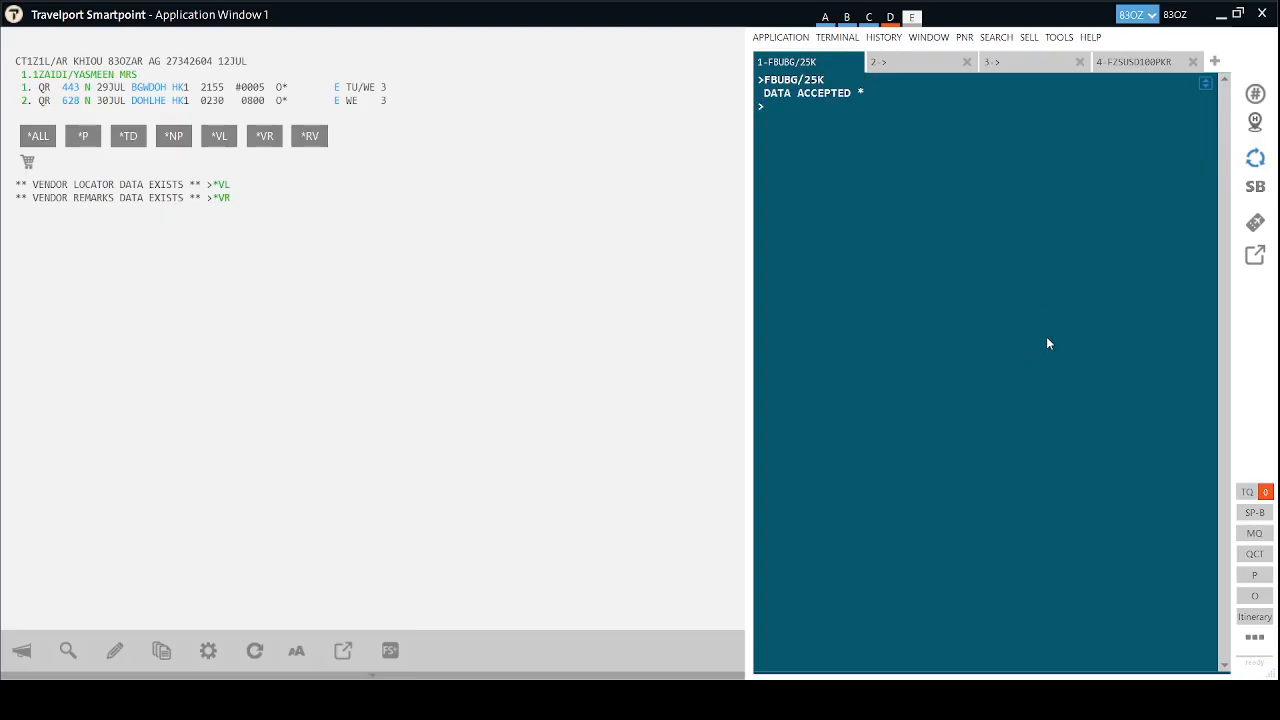
type("FBUTAX1/28490XP")
key("Return")
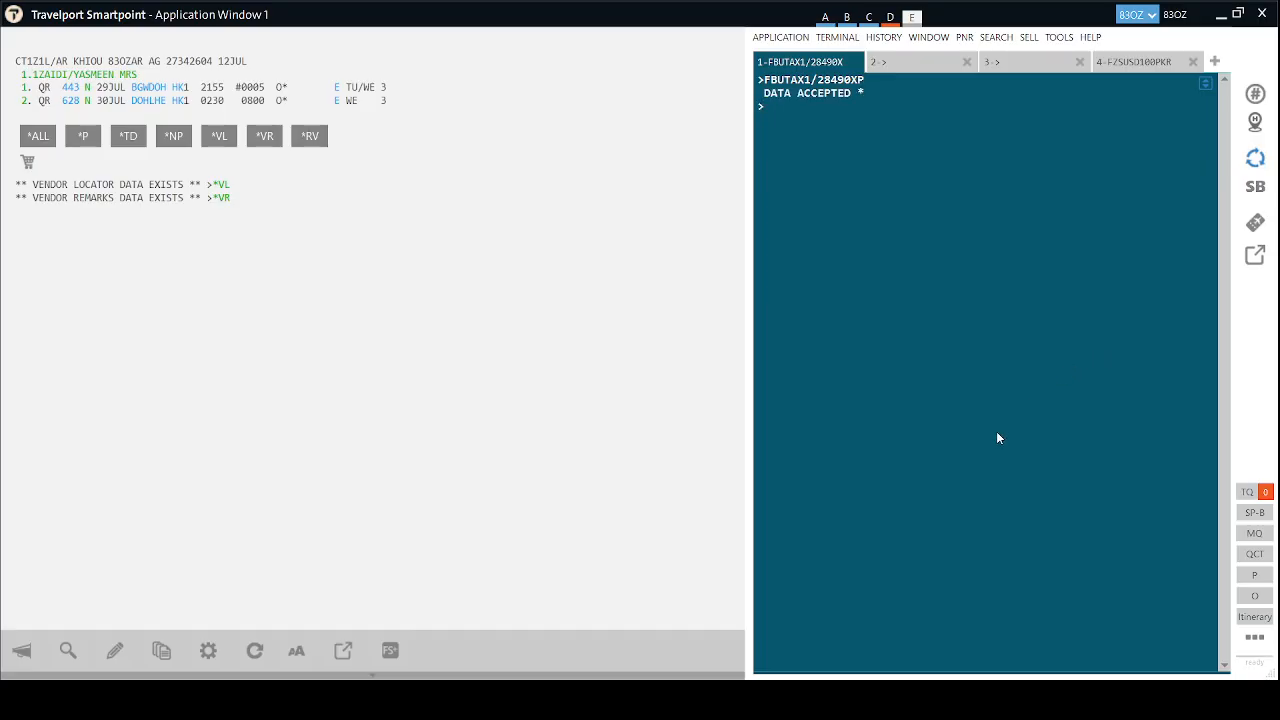
type("FBUFC/KHI QR X/DOH QR BGW 250.00 QR X/DOH QR LHE Q BGW 25 0.00 NUC500.00END")
key("Return")
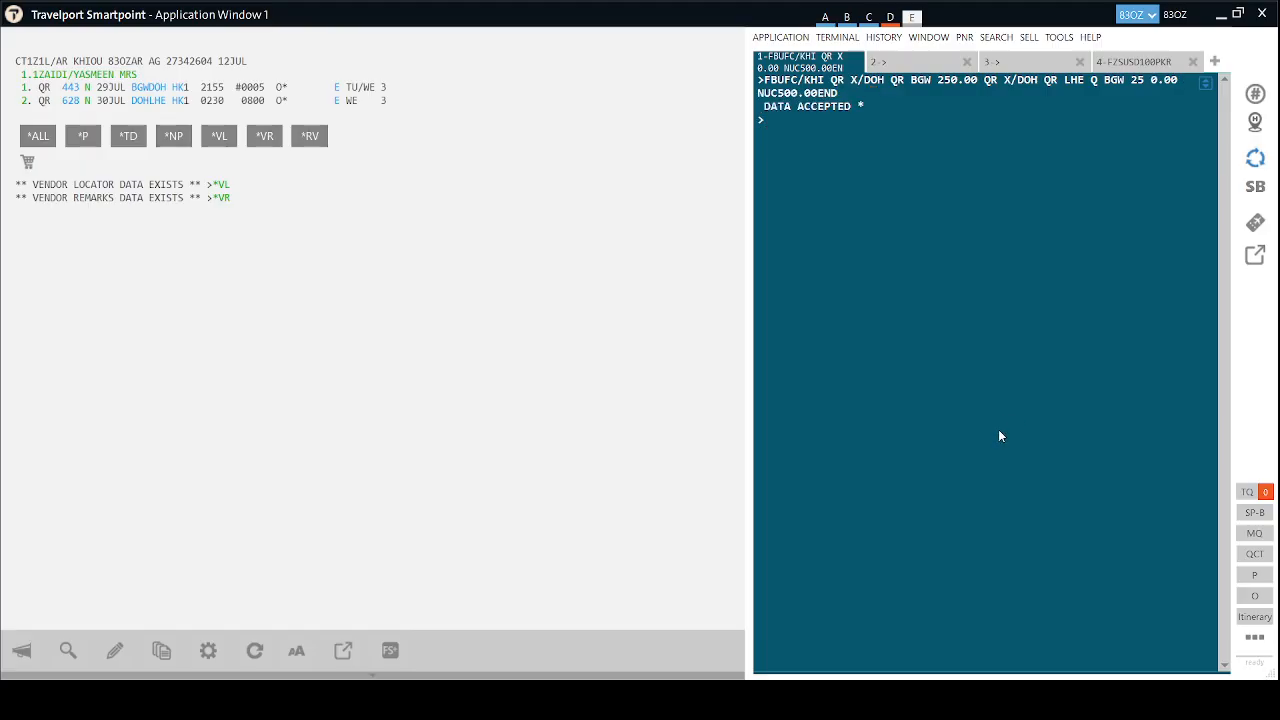
type("FBUROE/1.0")
key("Return")
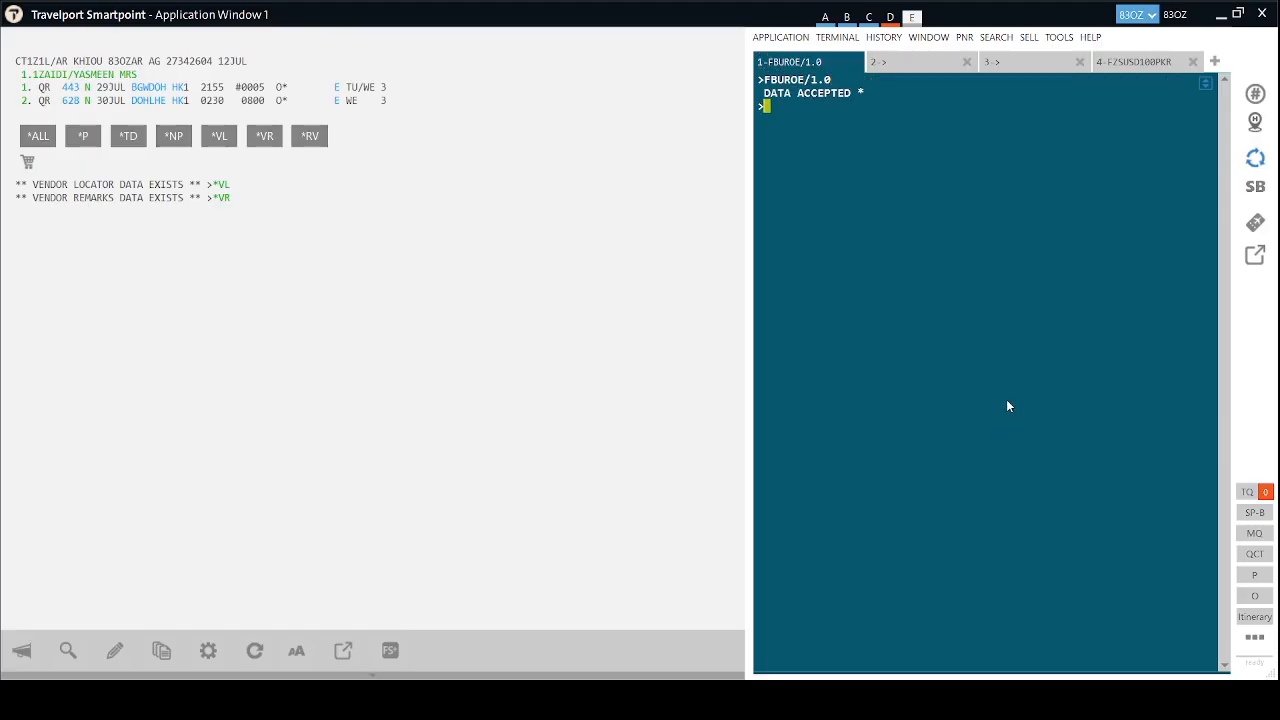
type("FBUTTL/")
type("FBF")
key("Return")
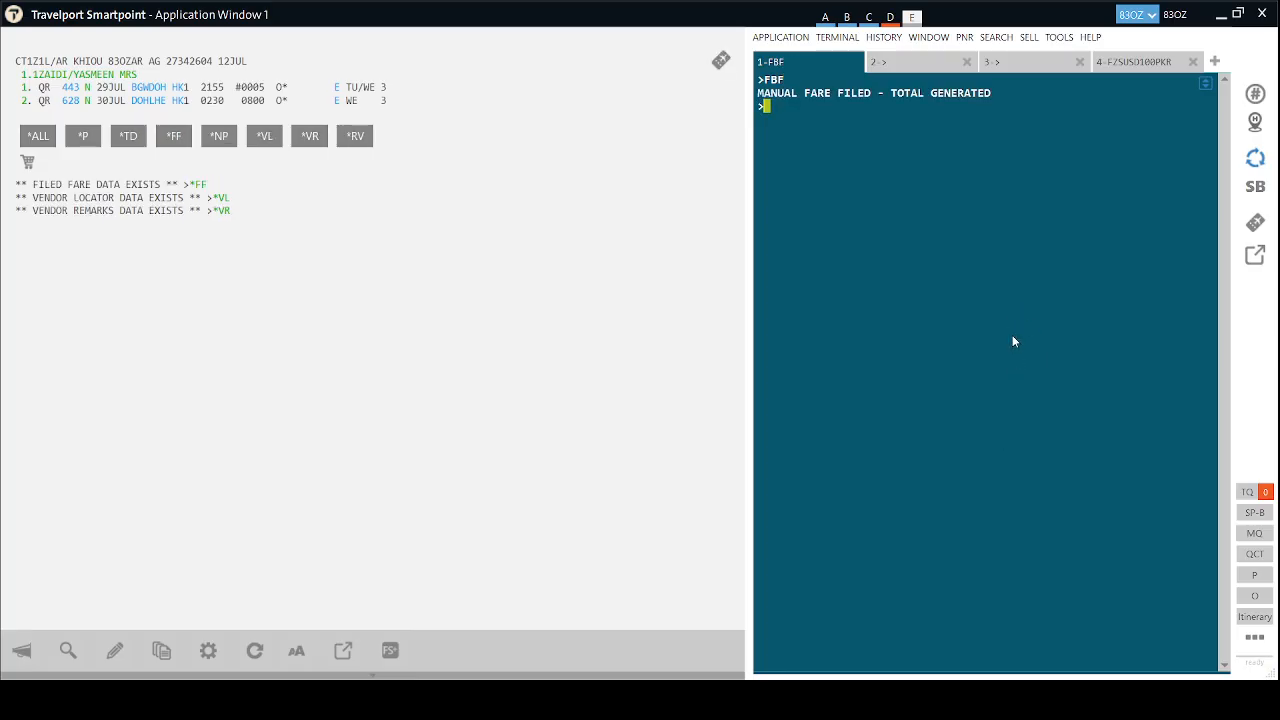
Add the agent's name as received-from and end the booking with ER.
type("R.HAIDER")
key("Return")
type("ER")
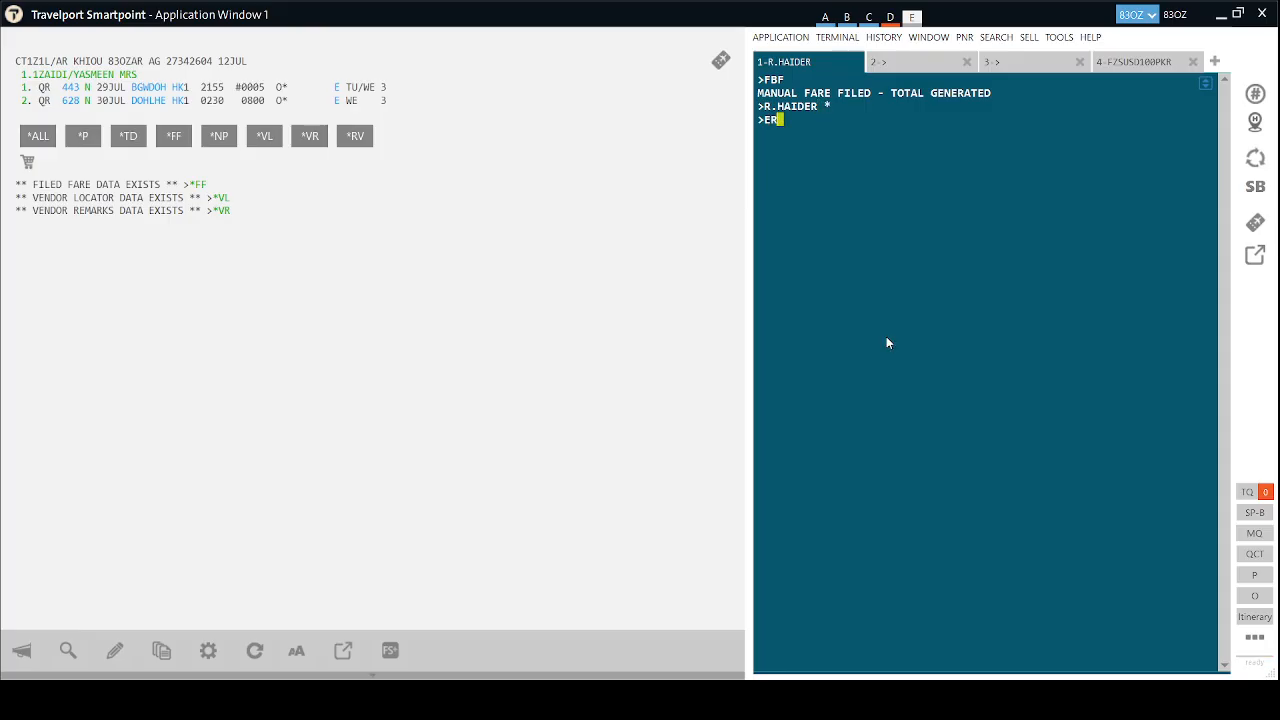
key("Return")
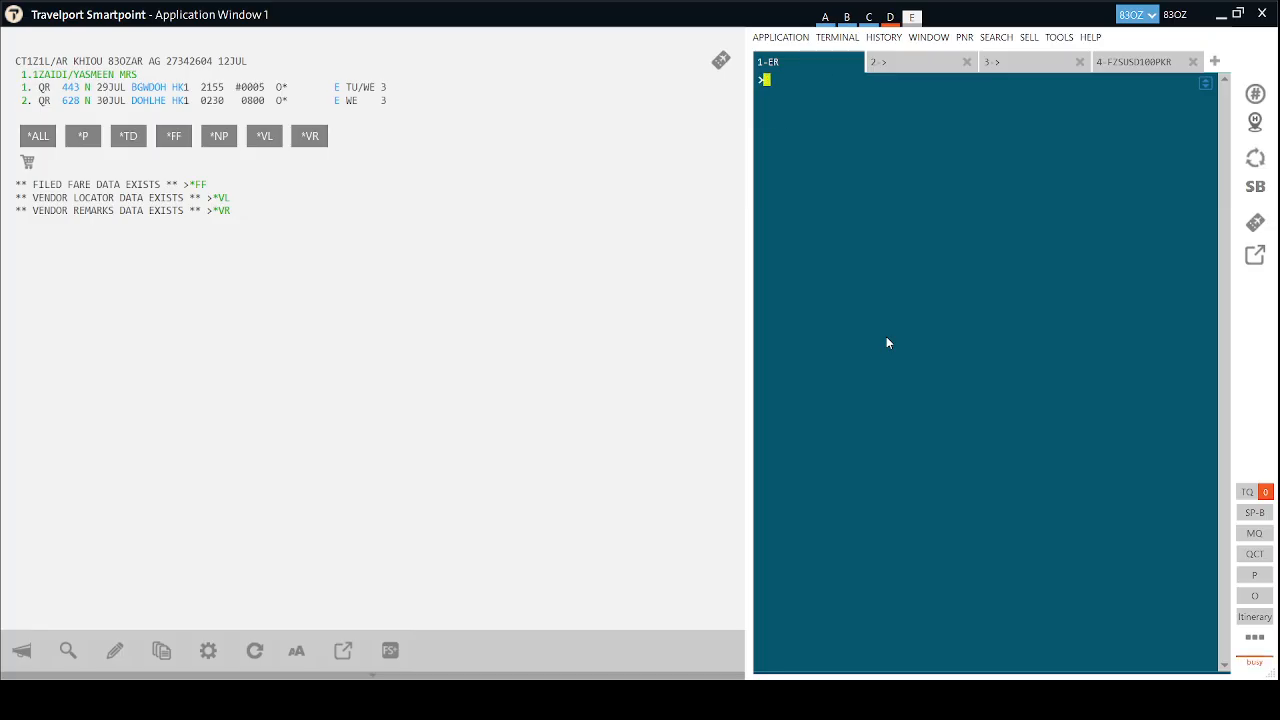
Retrieve the booking, show filed fare FB1, and type the exchange entry TMU1/FEX.
type("IR")
key("Return")
type("TMU1/")
left_click(173, 135)
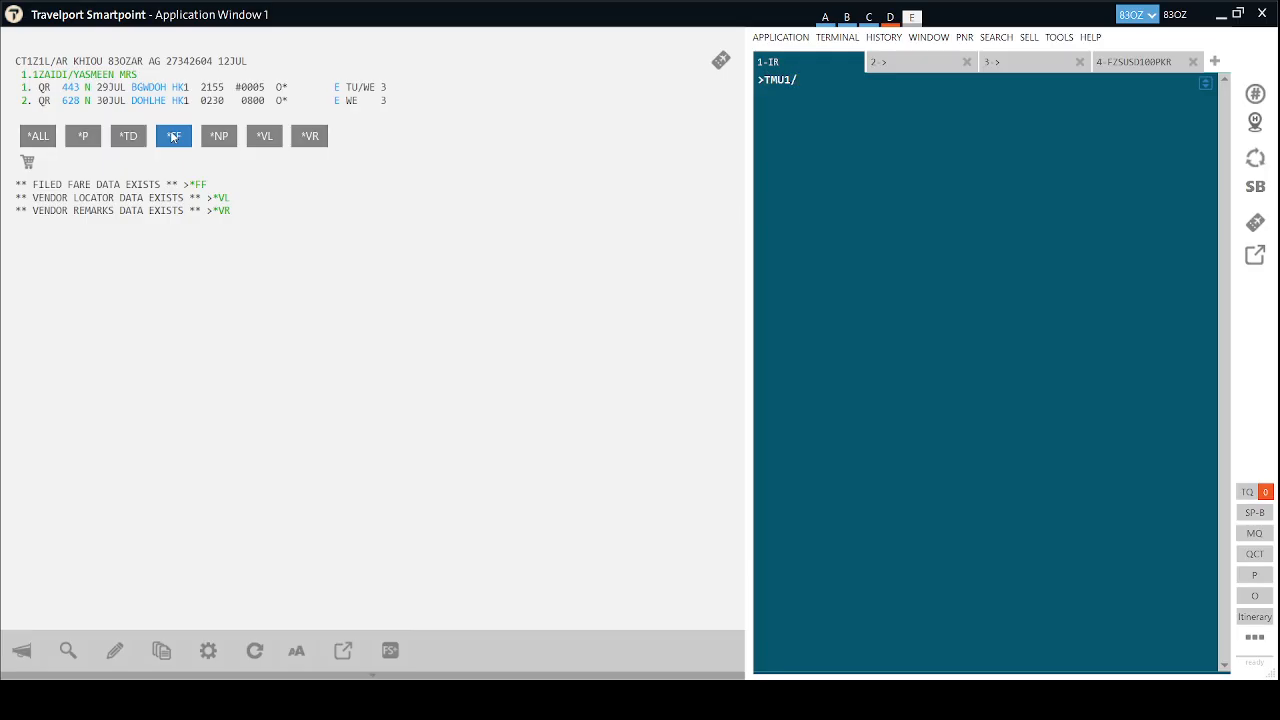
left_click(823, 96)
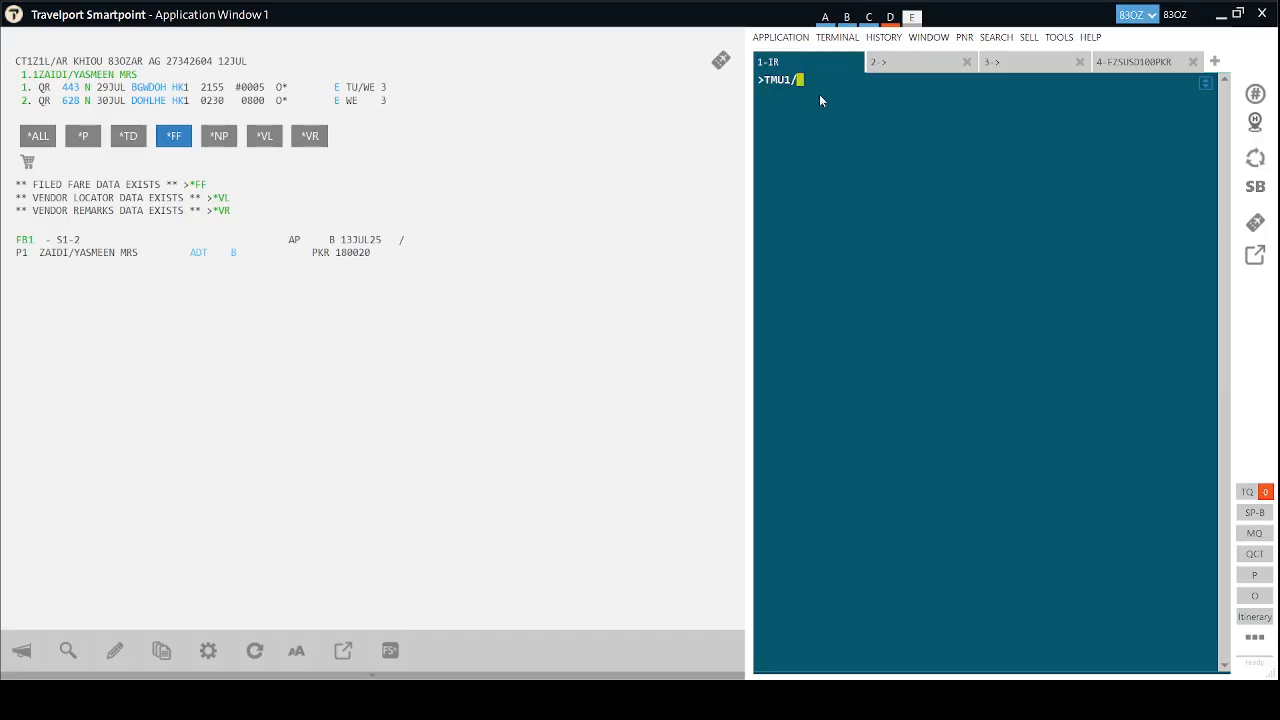
key("alt+Tab")
type("FEX")
Copy the original ticket number and display its e-ticket record with *TE/ in tab 4.
left_click(890, 63)
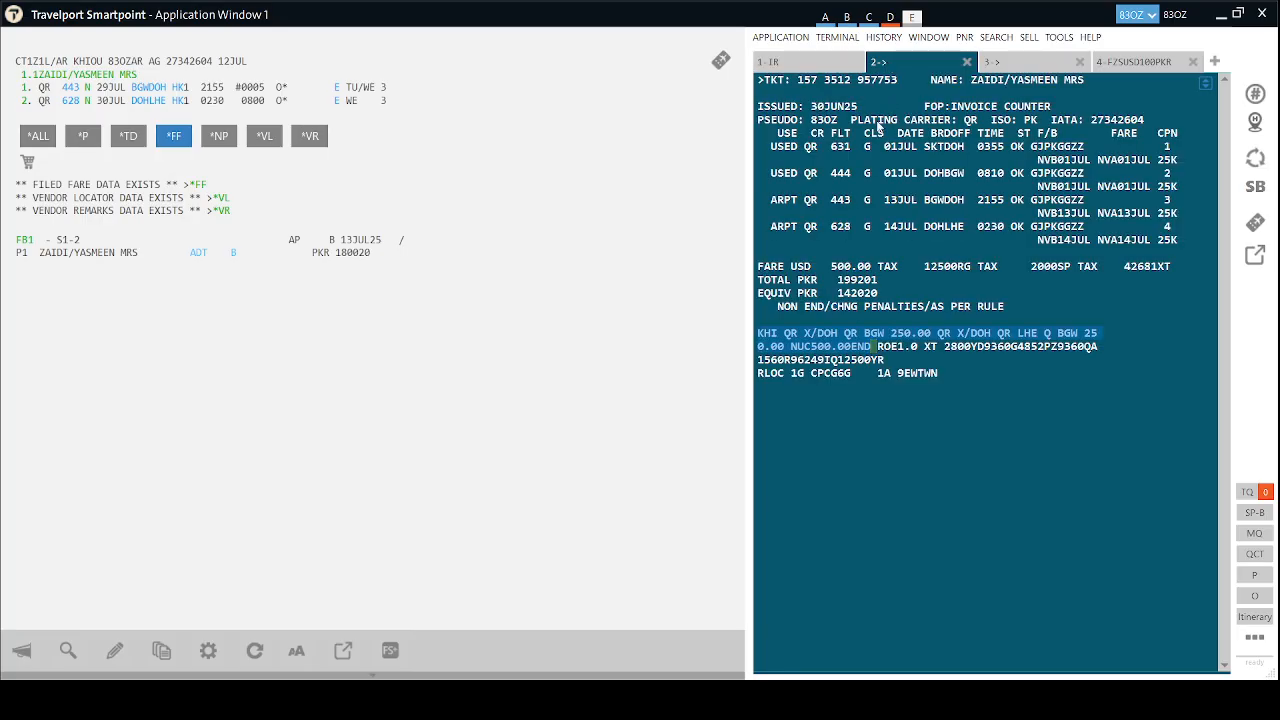
left_click_drag(898, 80, 799, 82)
key("ctrl+c")
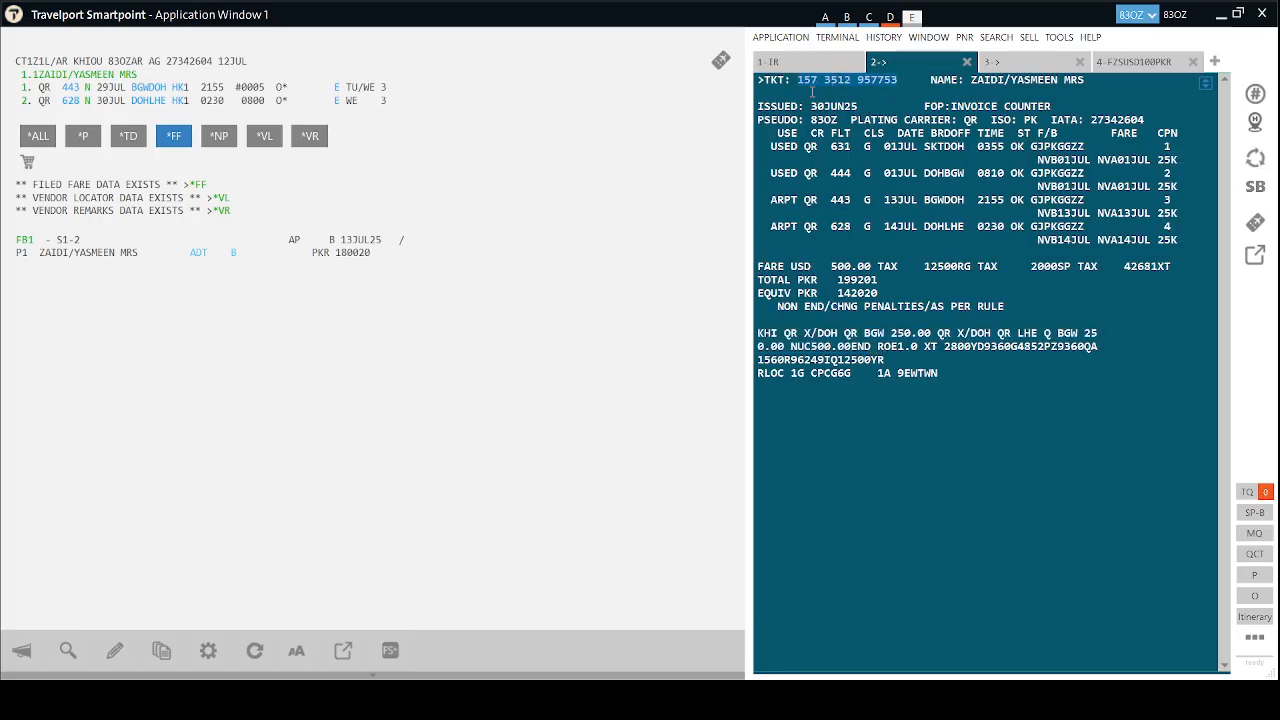
left_click(1130, 62)
type("*TE/")
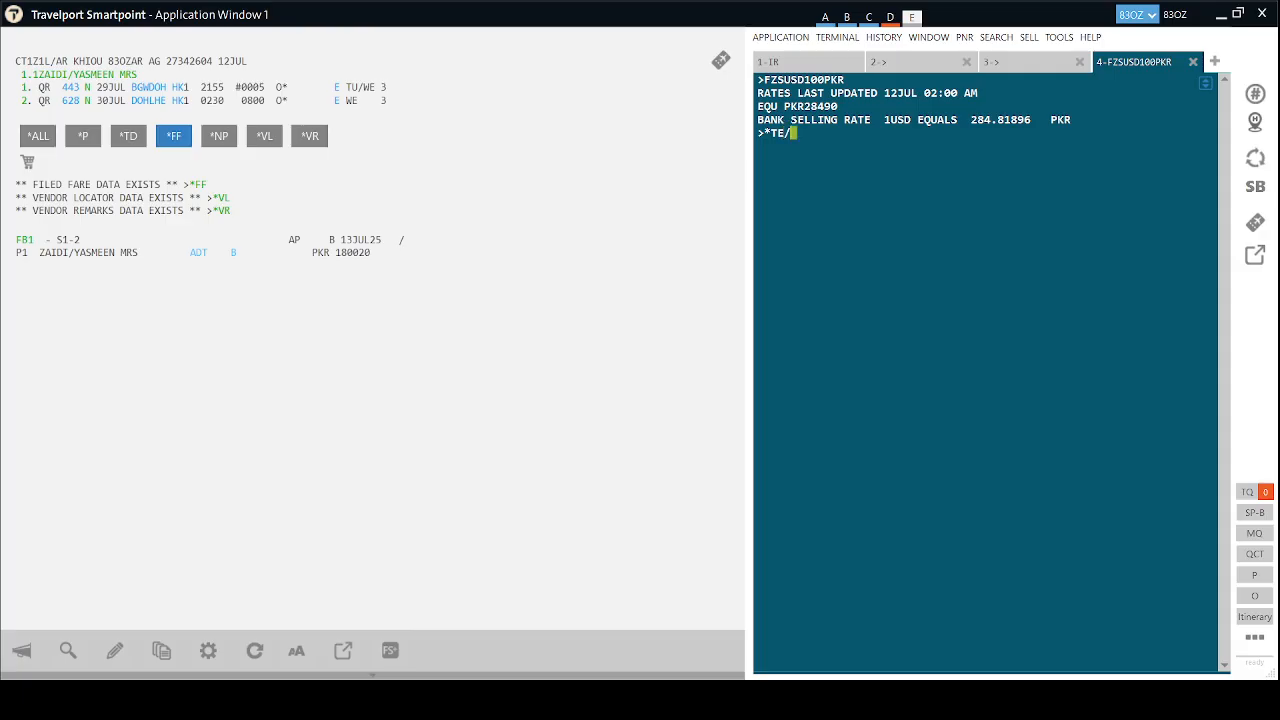
key("ctrl+v")
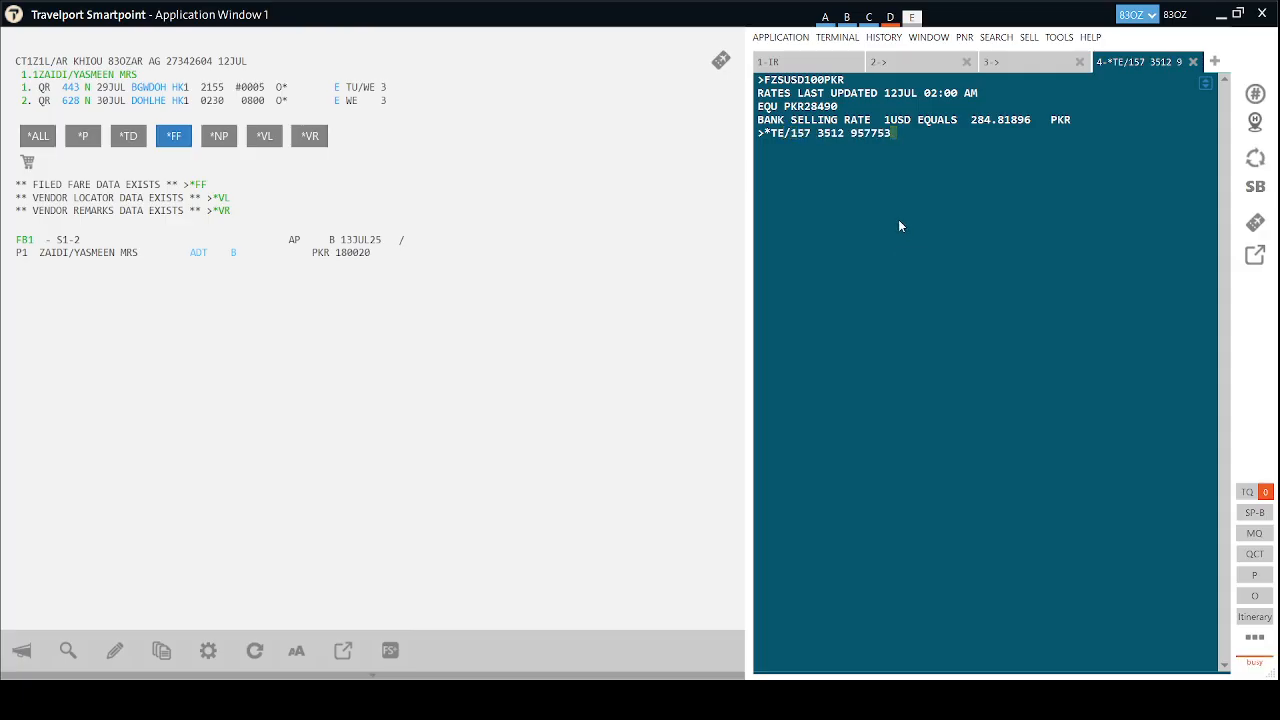
key("Return")
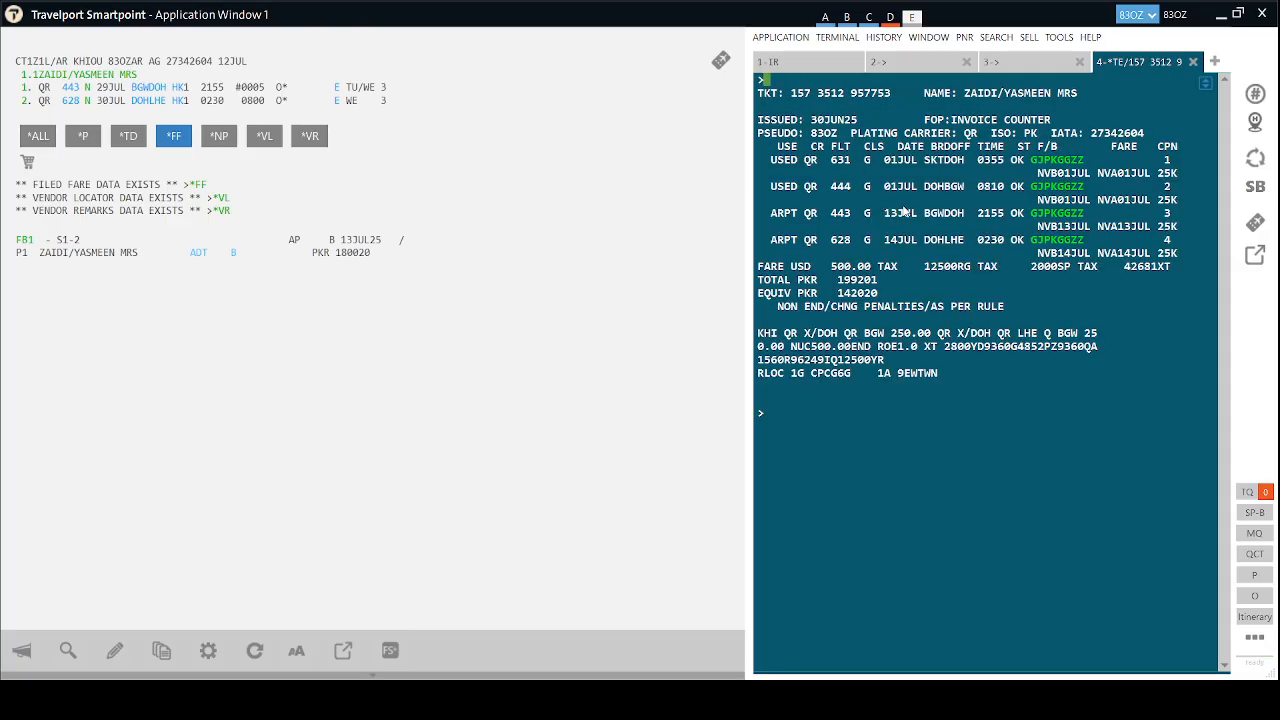
Remove the spaces from the ticket number, cut it, and return to the first tab.
left_click(853, 96)
key("BackSpace")
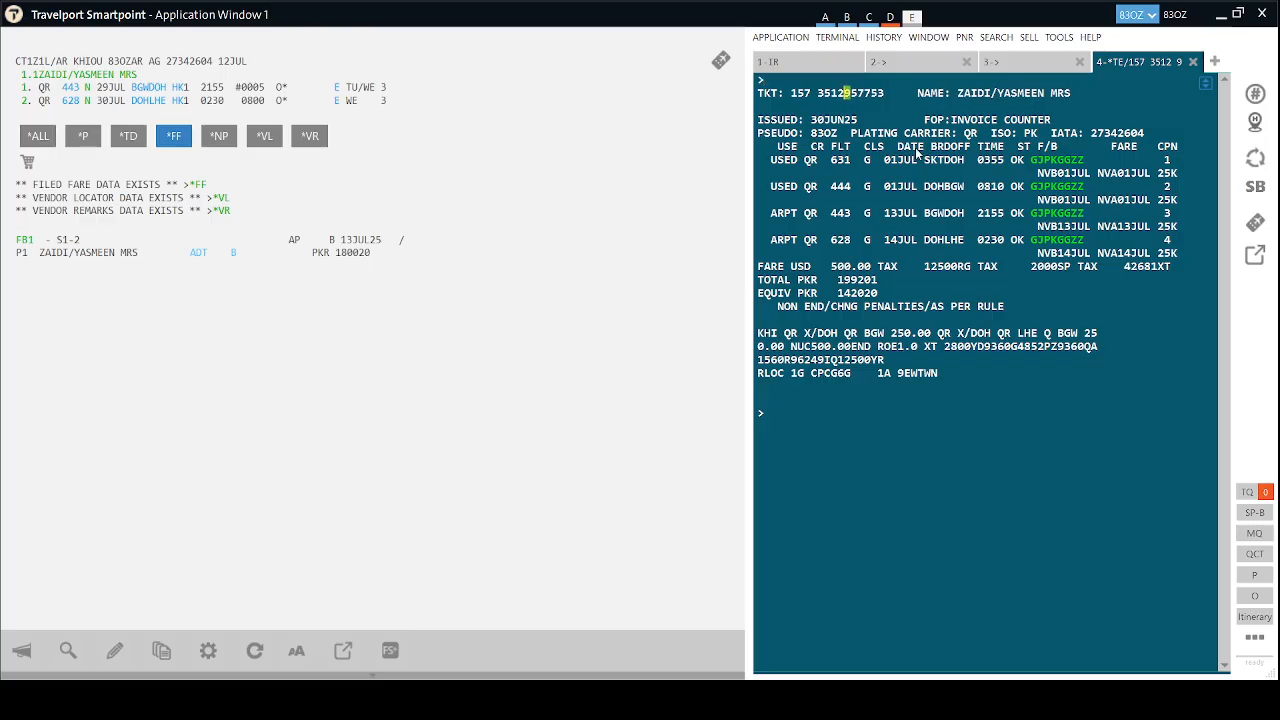
key("Left")
key("Left")
key("Left")
key("Left")
key("BackSpace")
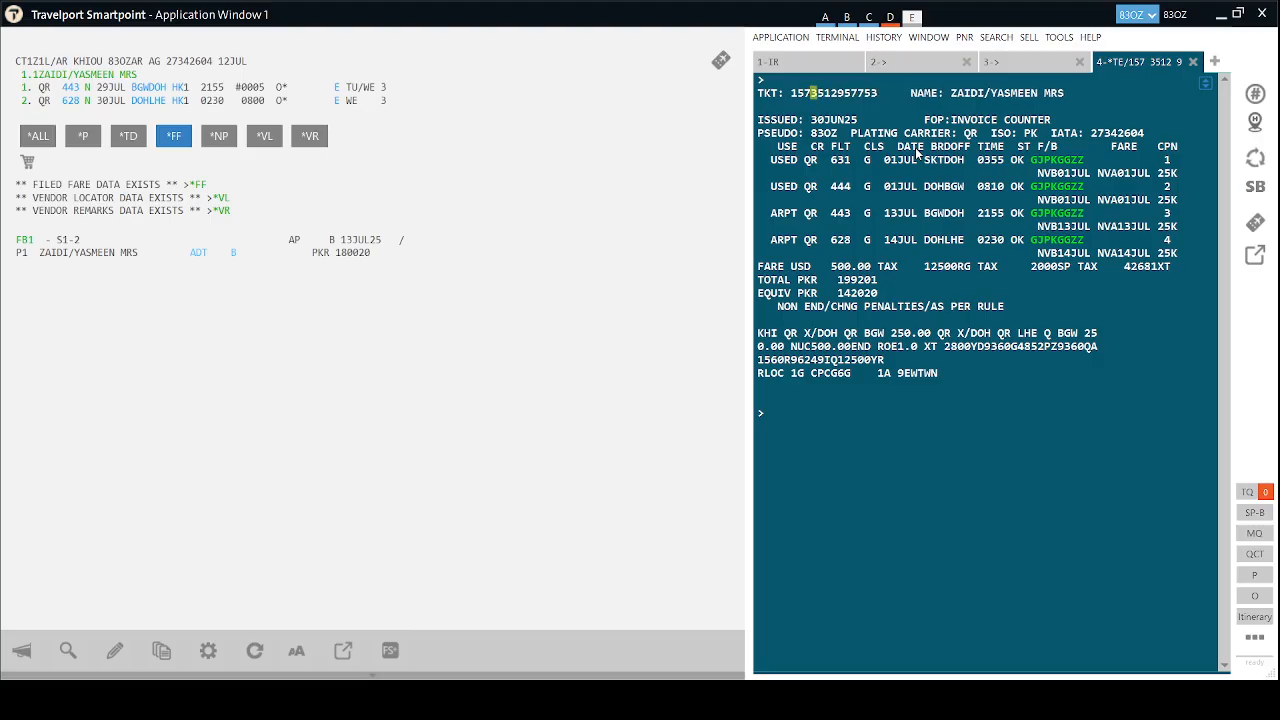
left_click_drag(879, 93, 791, 93)
key("ctrl+c")
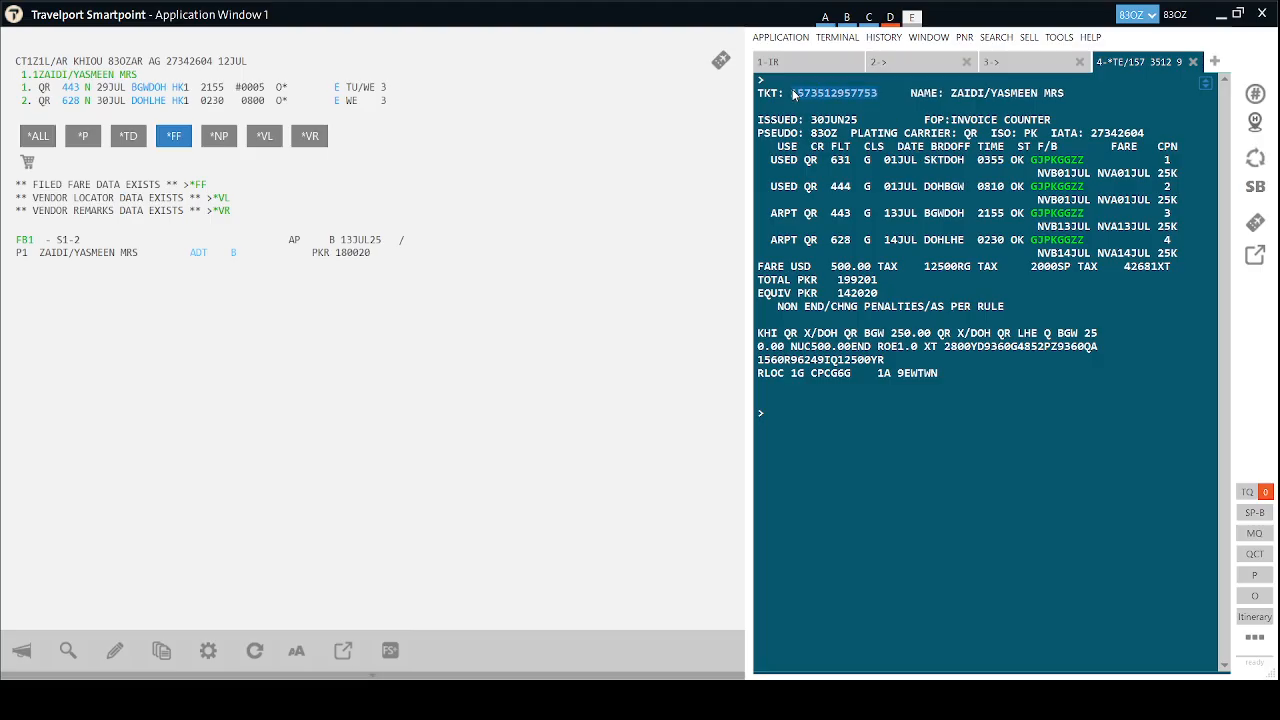
key("Delete")
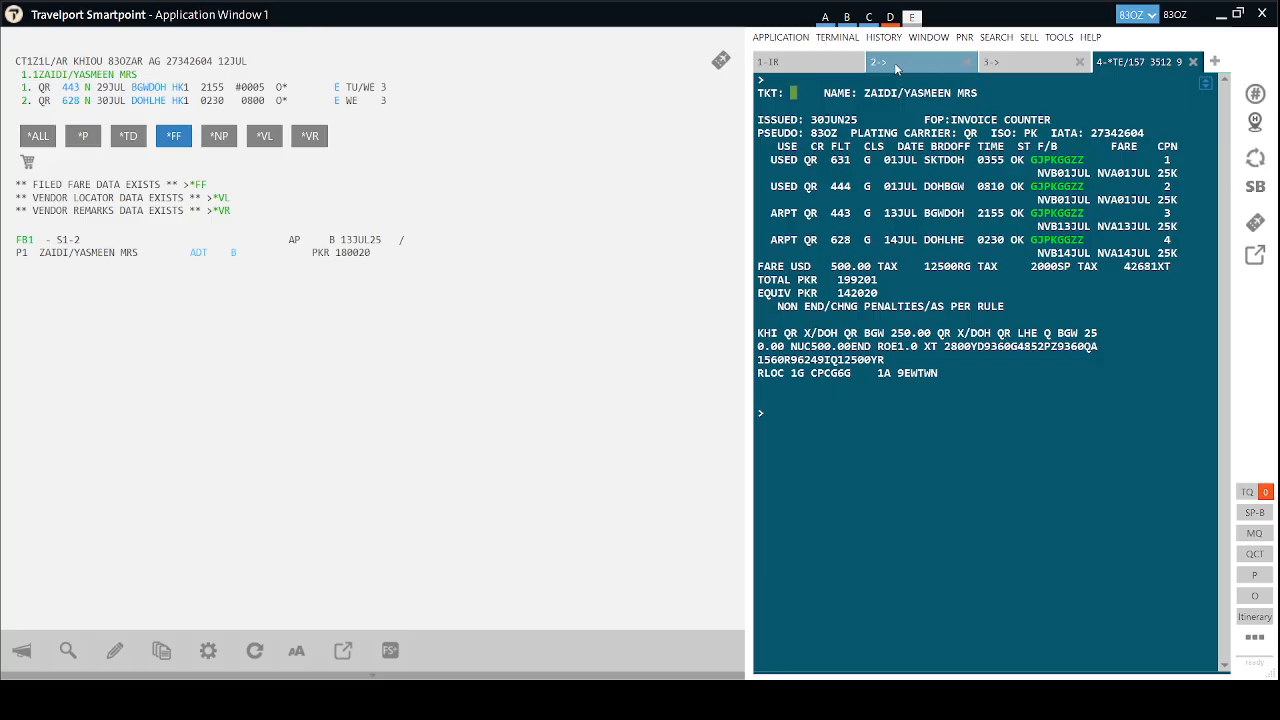
left_click(821, 64)
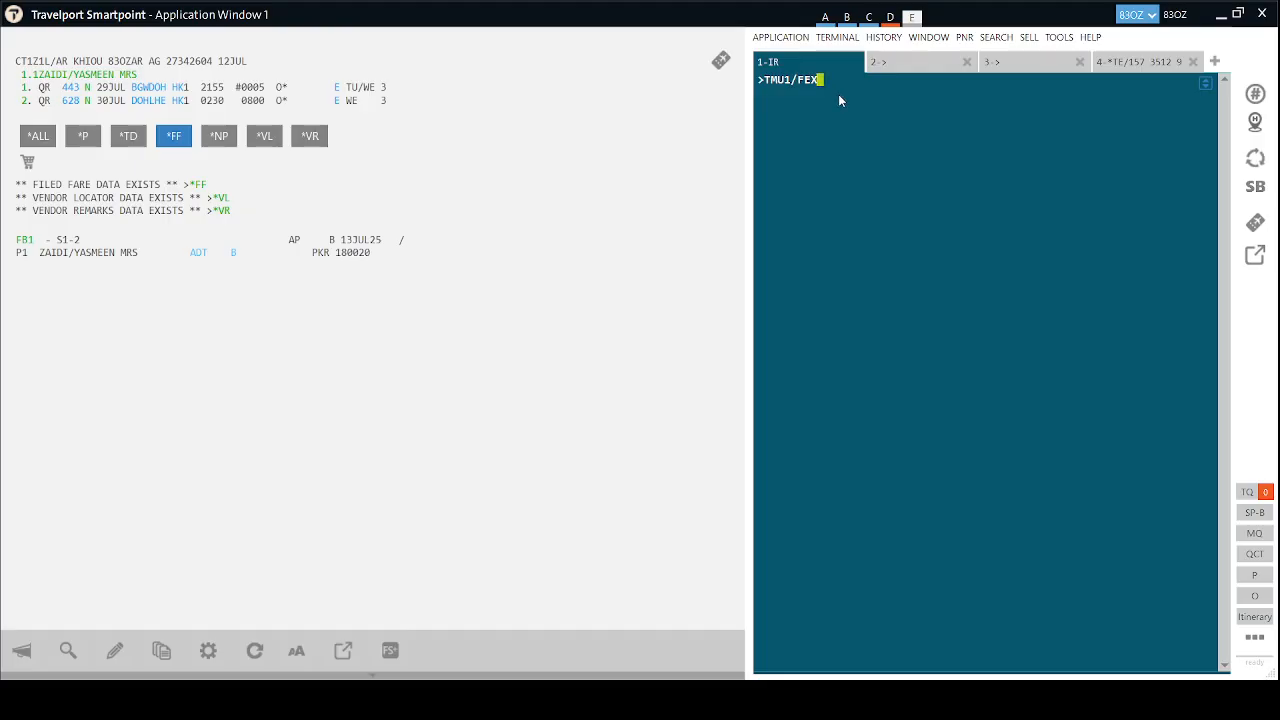
Submit TMU1/FEX with the original ticket number and confirm automatic exchange with Y.
key("ctrl+v")
key("Return")
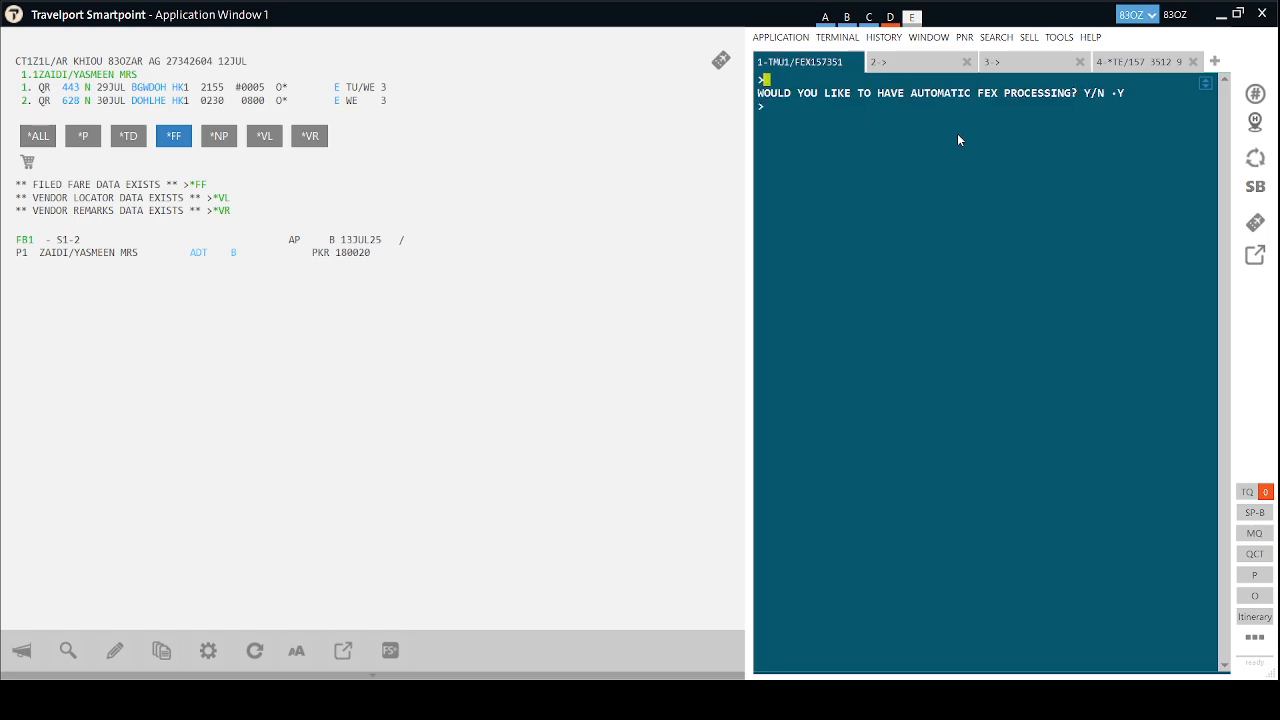
key("Tab")
type("Y")
key("Return")
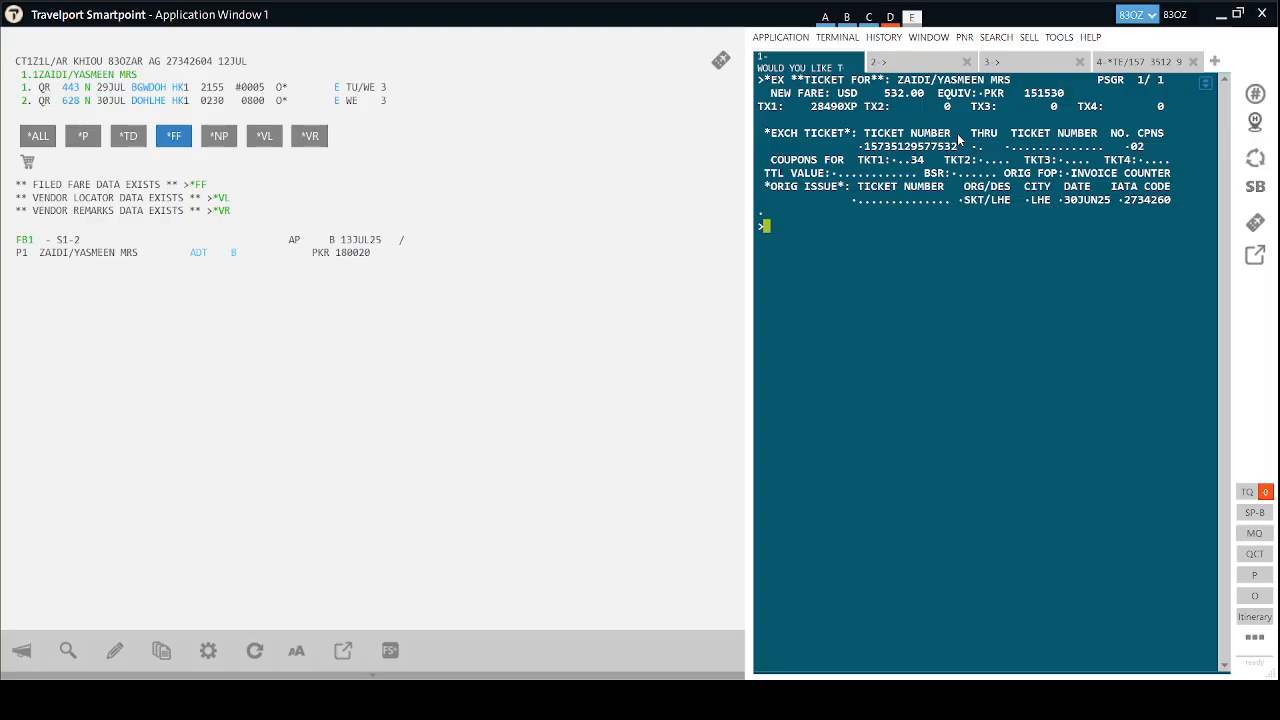
Enter total value PKR142020 and original form of payment S, then submit the exchange screen.
key("Tab")
key("Tab")
key("Tab")
key("Tab")
key("Tab")
key("Tab")
key("Tab")
key("Tab")
key("Tab")
key("Tab")
type("PKR")
type("142020")
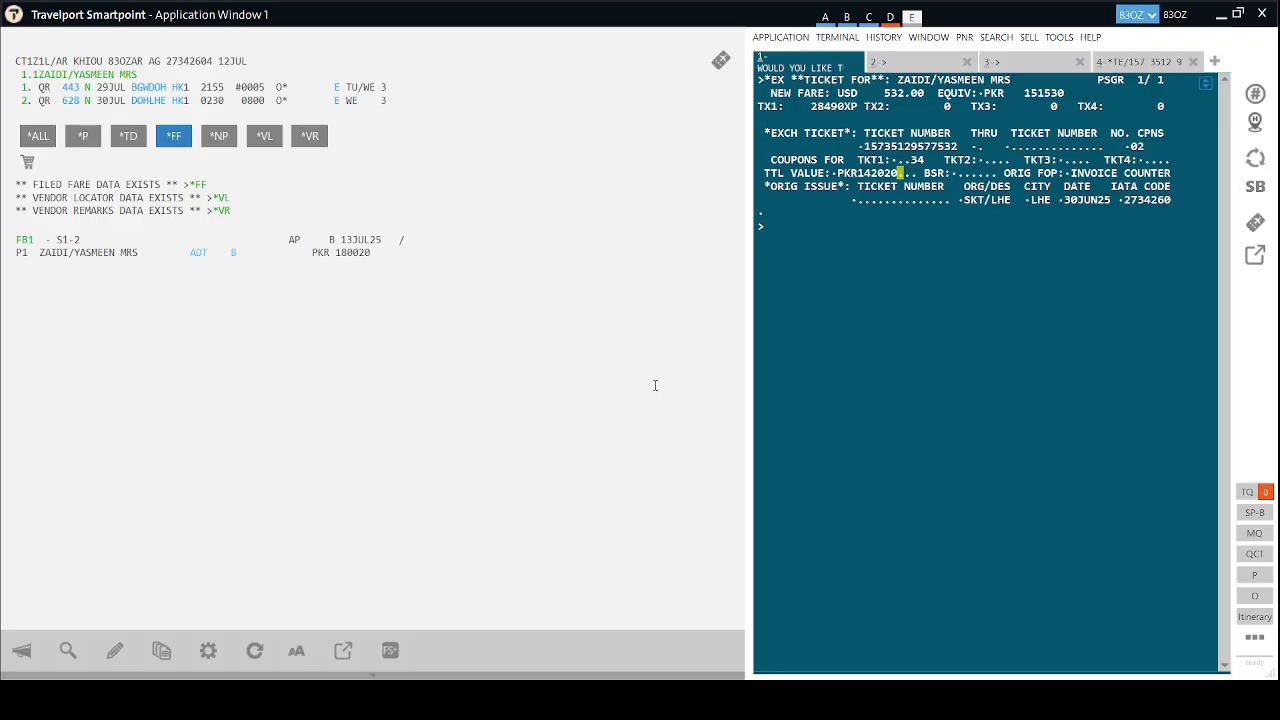
key("Tab")
key("Tab")
type("S.............")
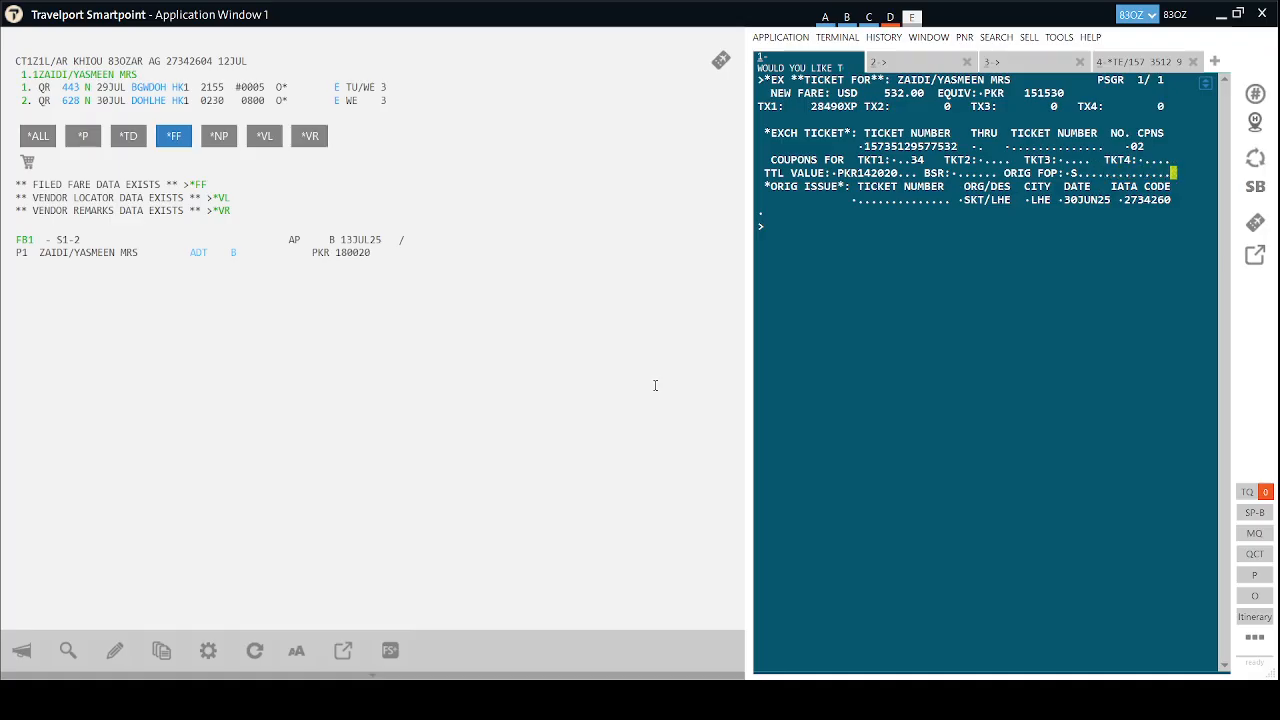
key("Tab")
key("Tab")
key("Tab")
key("Tab")
key("Tab")
key("Tab")
key("Return")
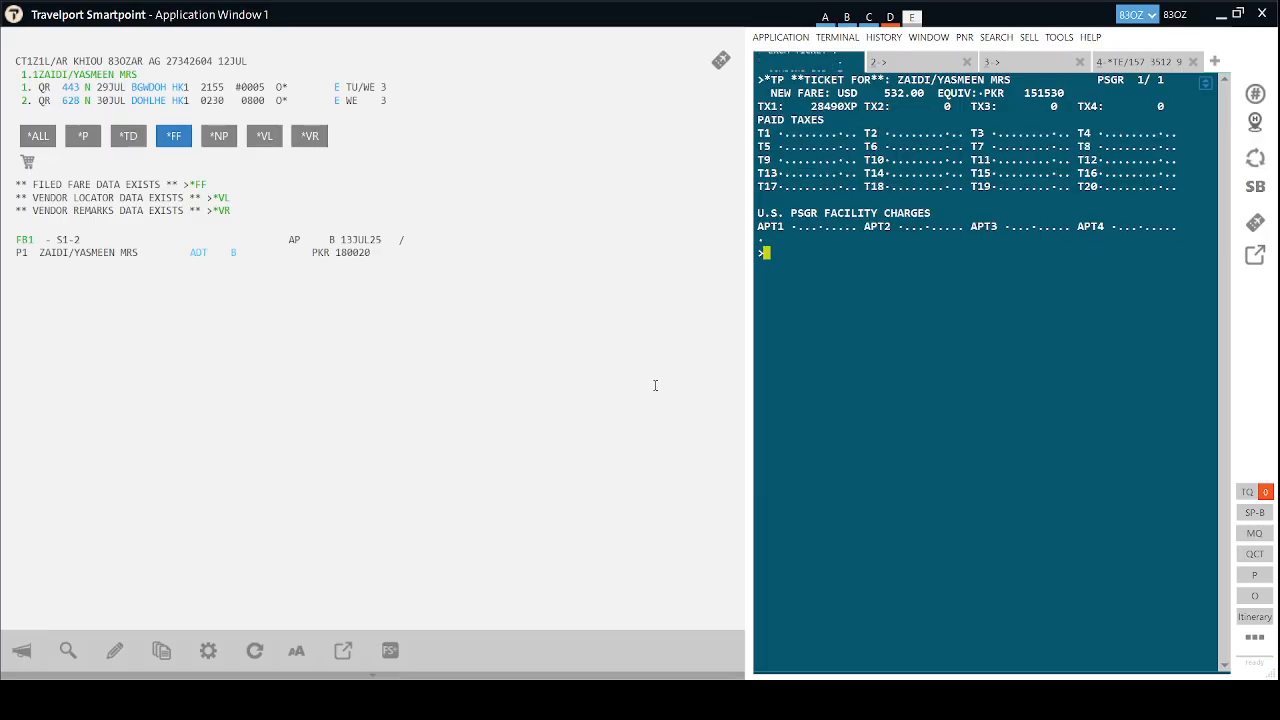
Submit the tax screen and set form of payment S for the 38000 PKR additional collection.
key("Up")
key("Return")
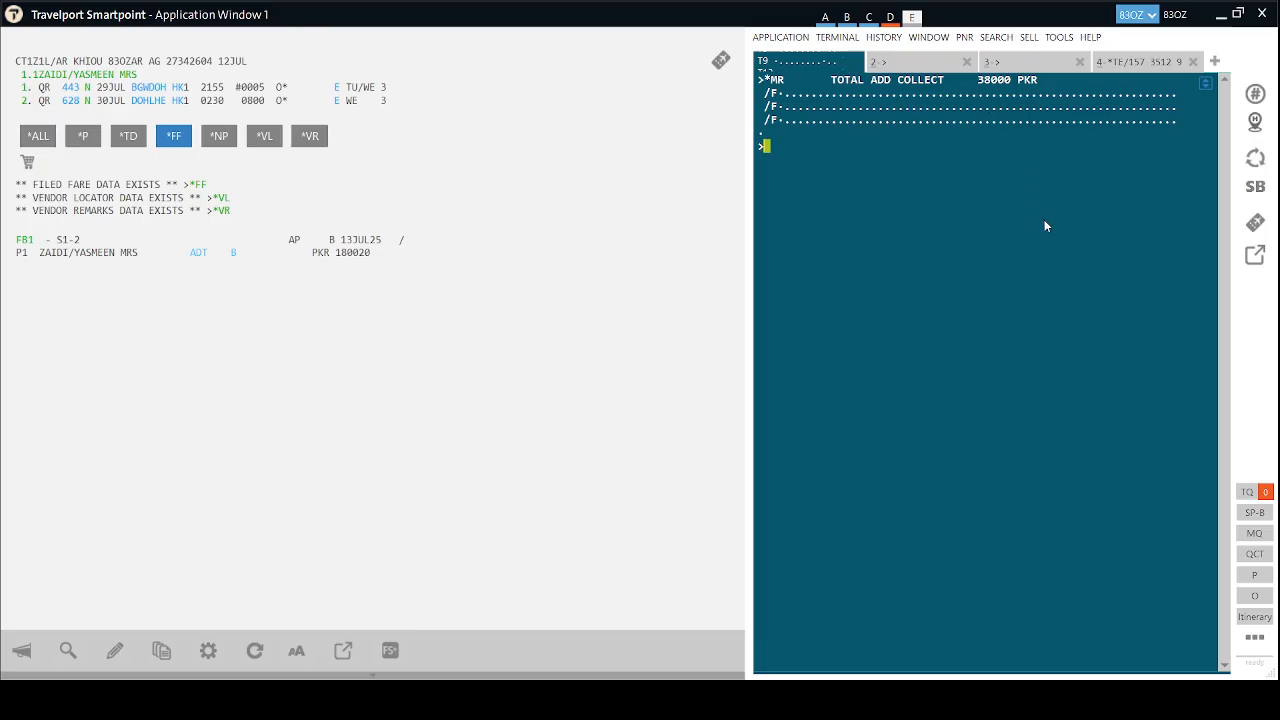
key("Tab")
type("S")
key("Return")
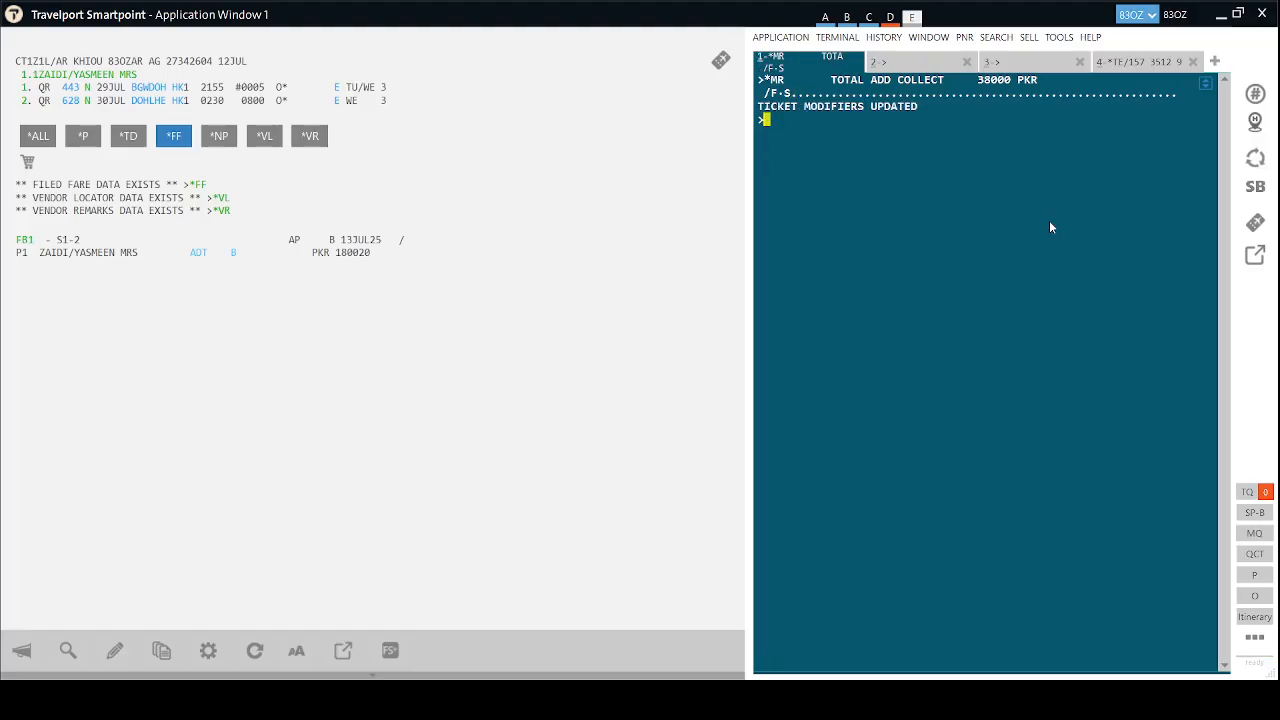
Add the received-from signature, then save with ER and retrieve the booking again with ER.
type("R.HAIDER")
key("Return")
type("ER")
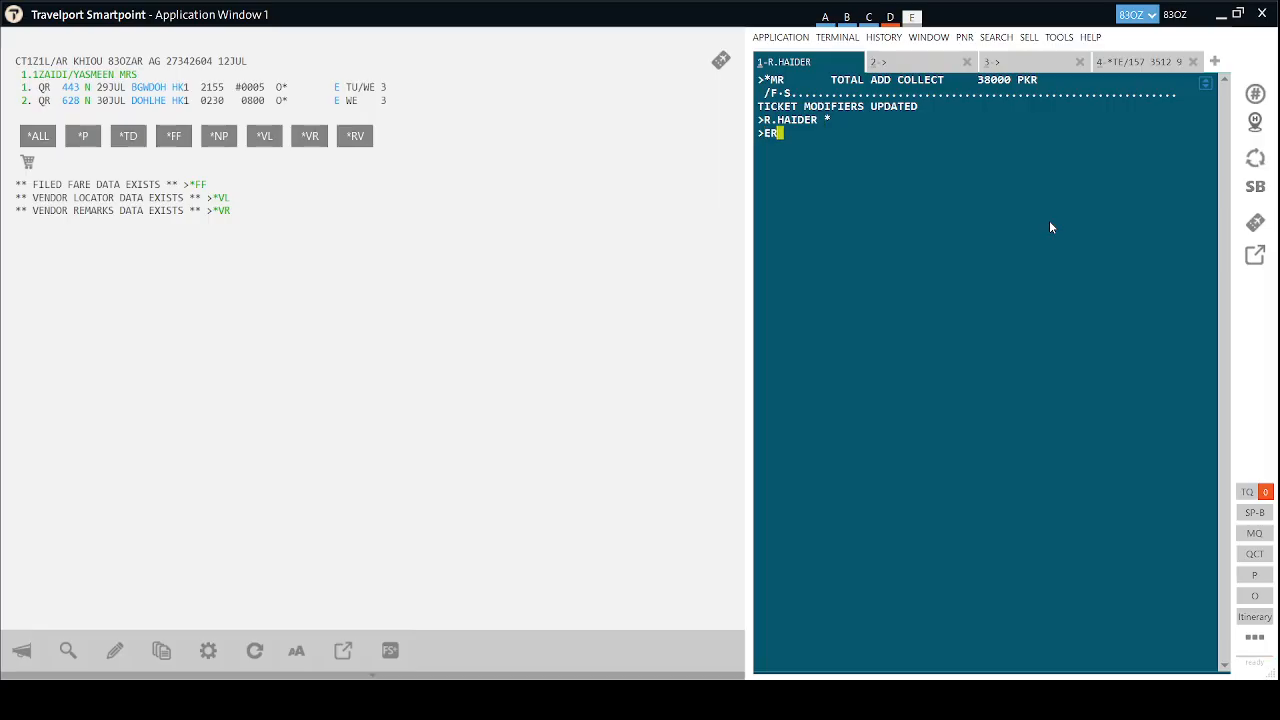
key("Return")
type("ER")
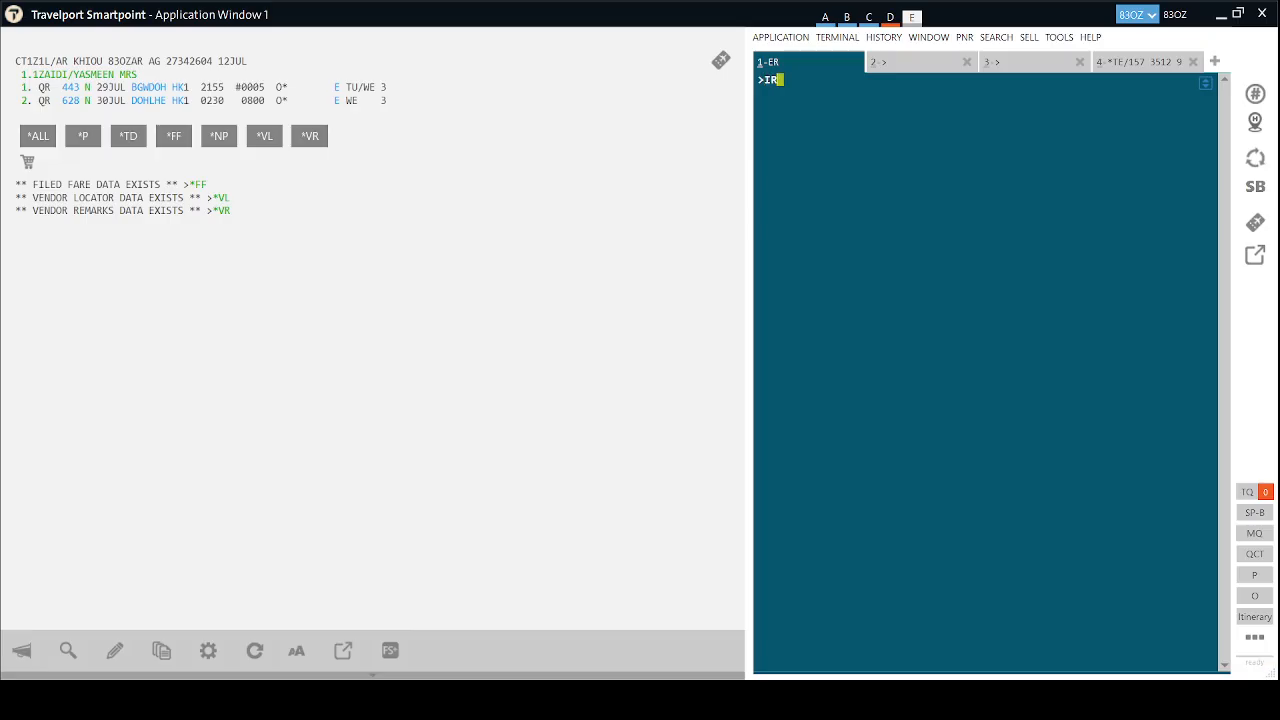
key("Return")
Expand filed fare FB1 and select its 28490XP tax amount.
left_click(174, 136)
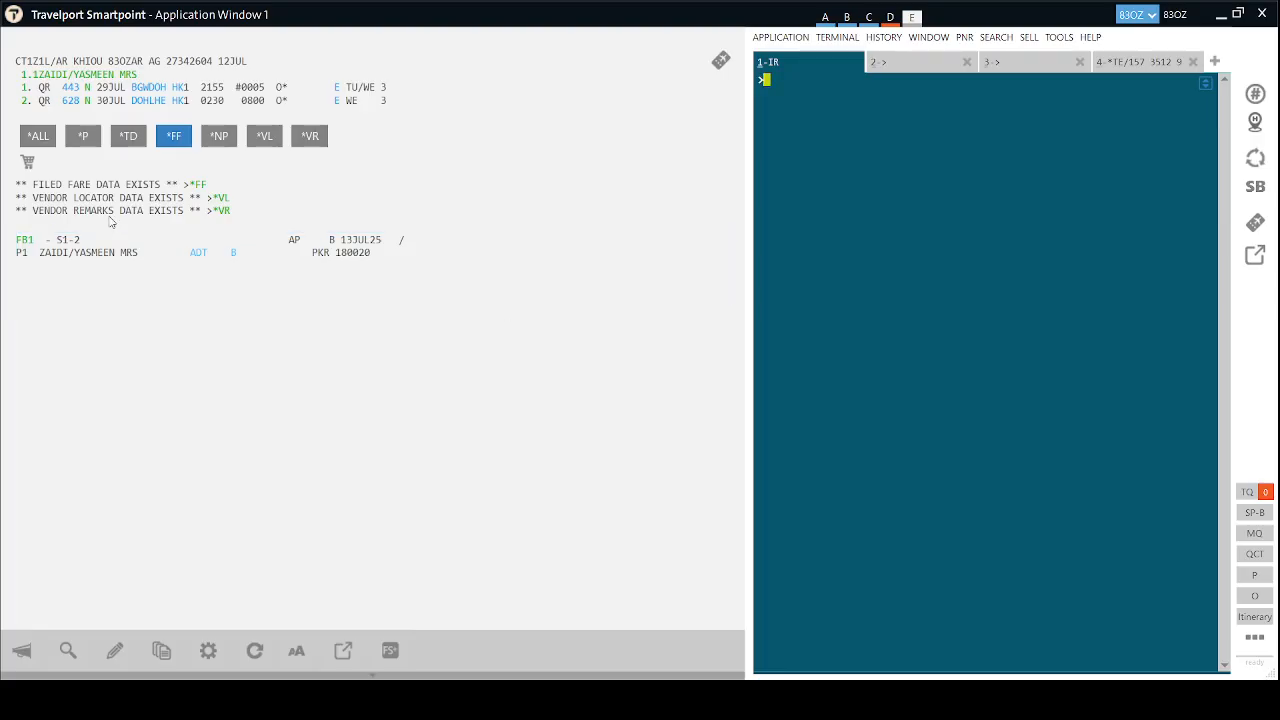
left_click(28, 243)
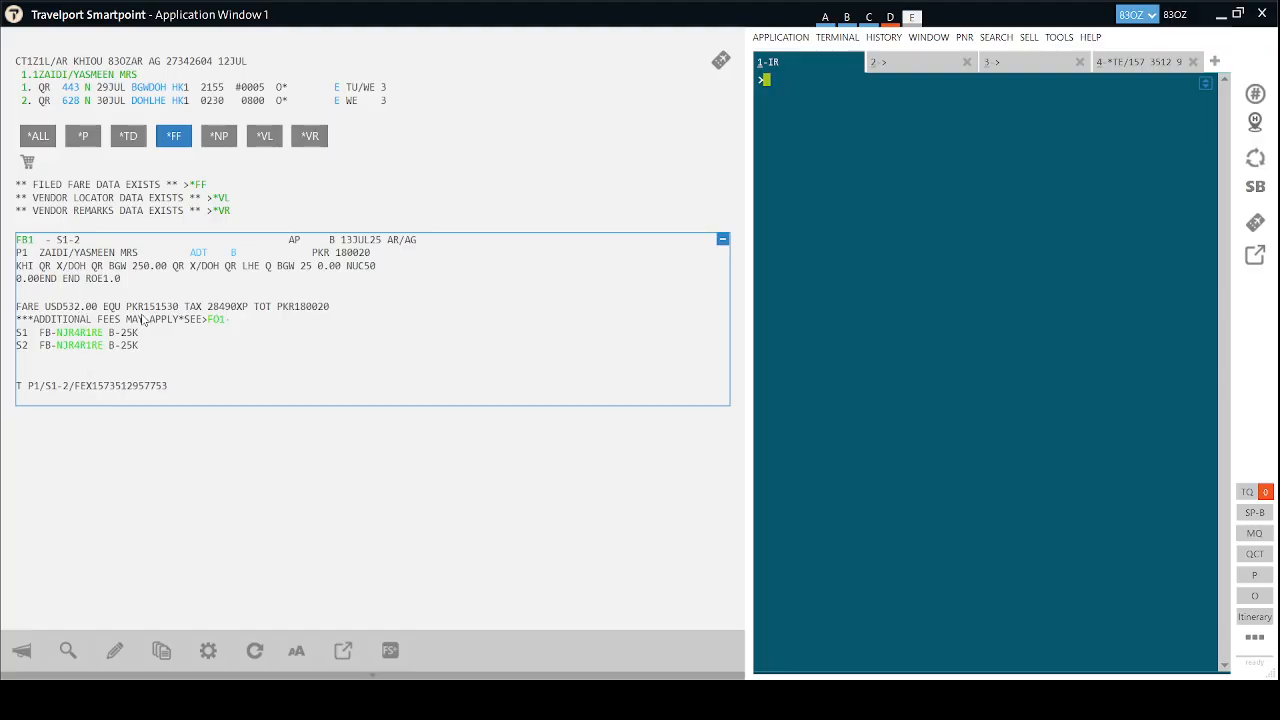
left_click_drag(208, 307, 248, 307)
Convert USD 532 and USD 100 to PKR with FZSUSD532PKR and FZSUSD100PKR.
left_click(887, 229)
type("F")
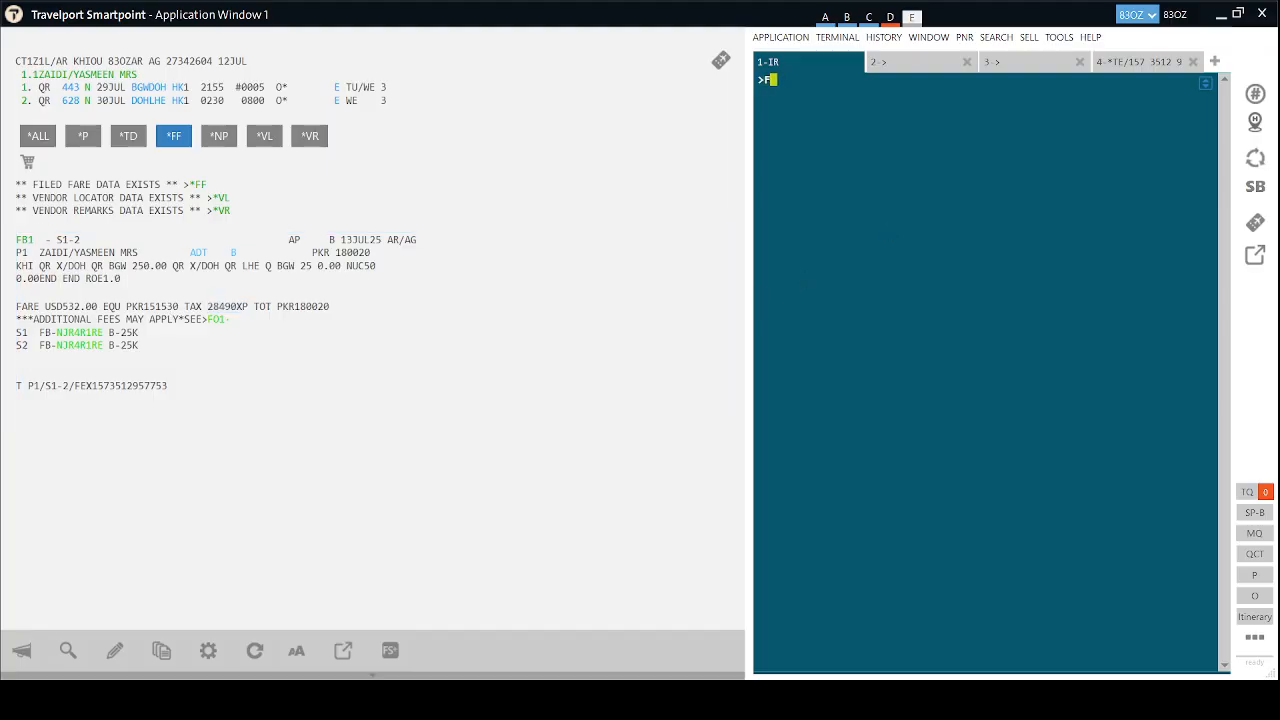
type("ZSUSD532PKR")
key("Return")
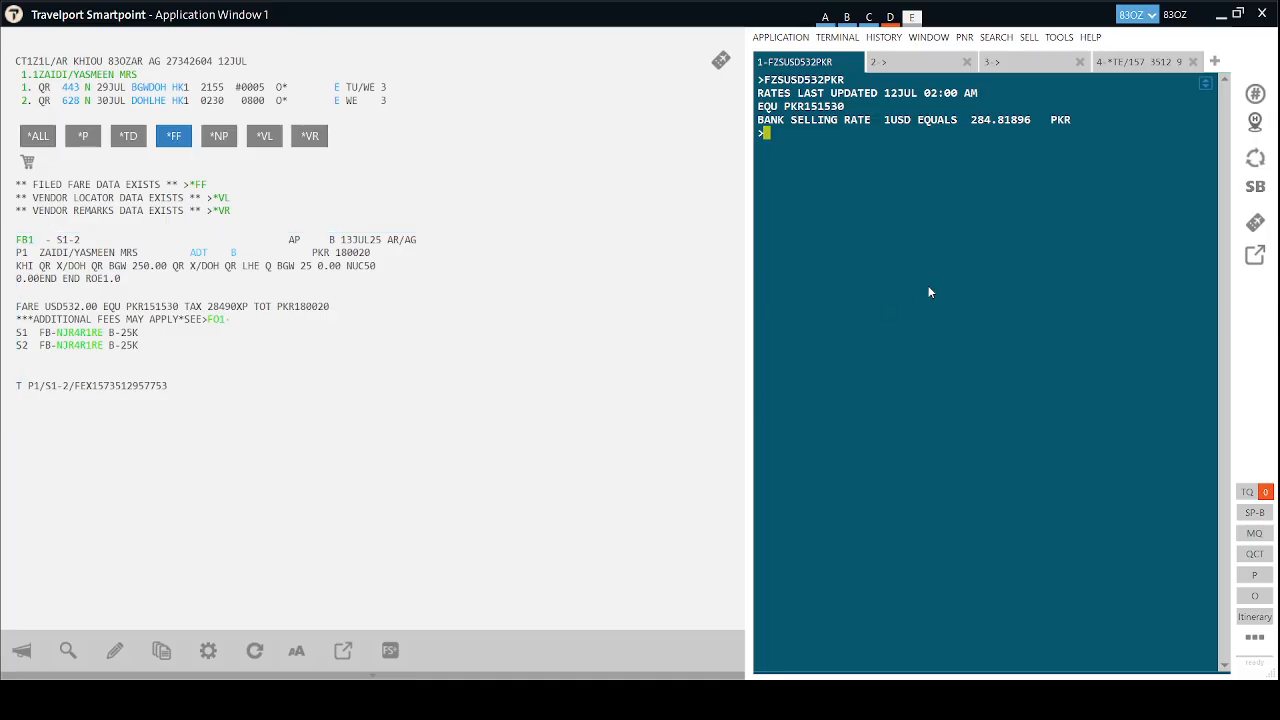
type("FZSUSD100PKR")
key("Return")
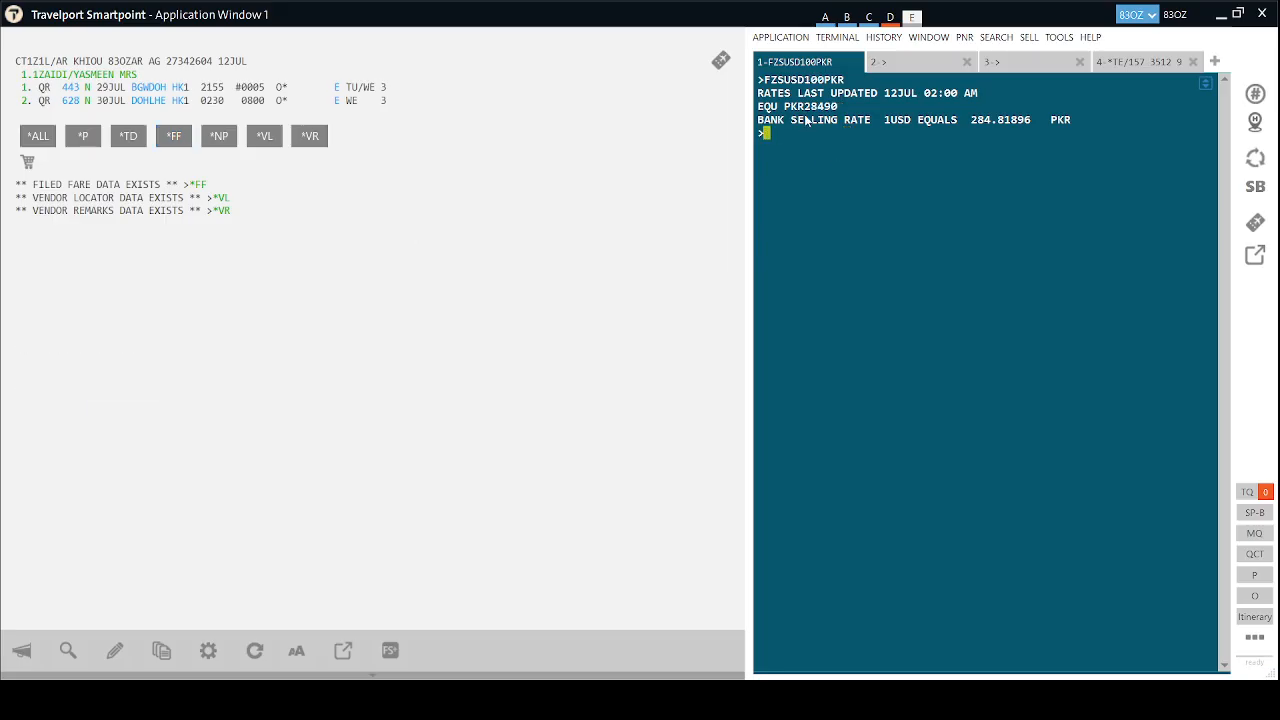
Re-expand the FB1 details and select the original ticket number in the FEX exchange line.
left_click(174, 136)
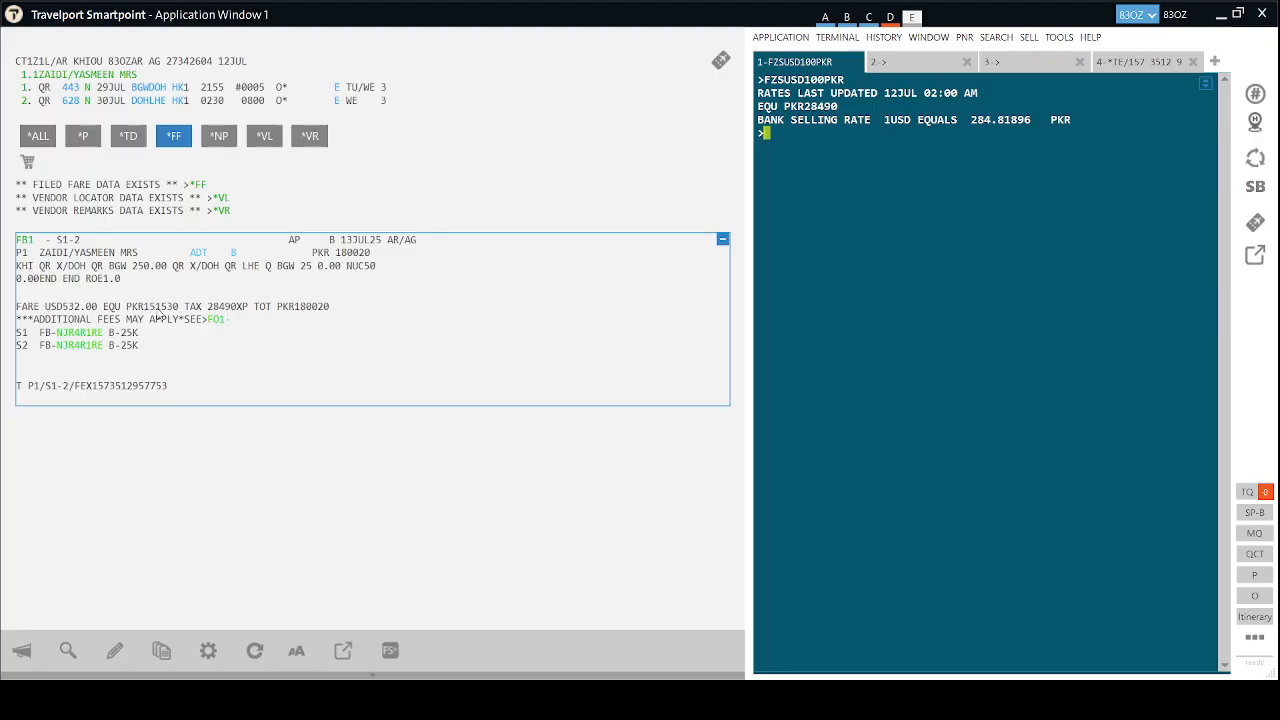
left_click(25, 241)
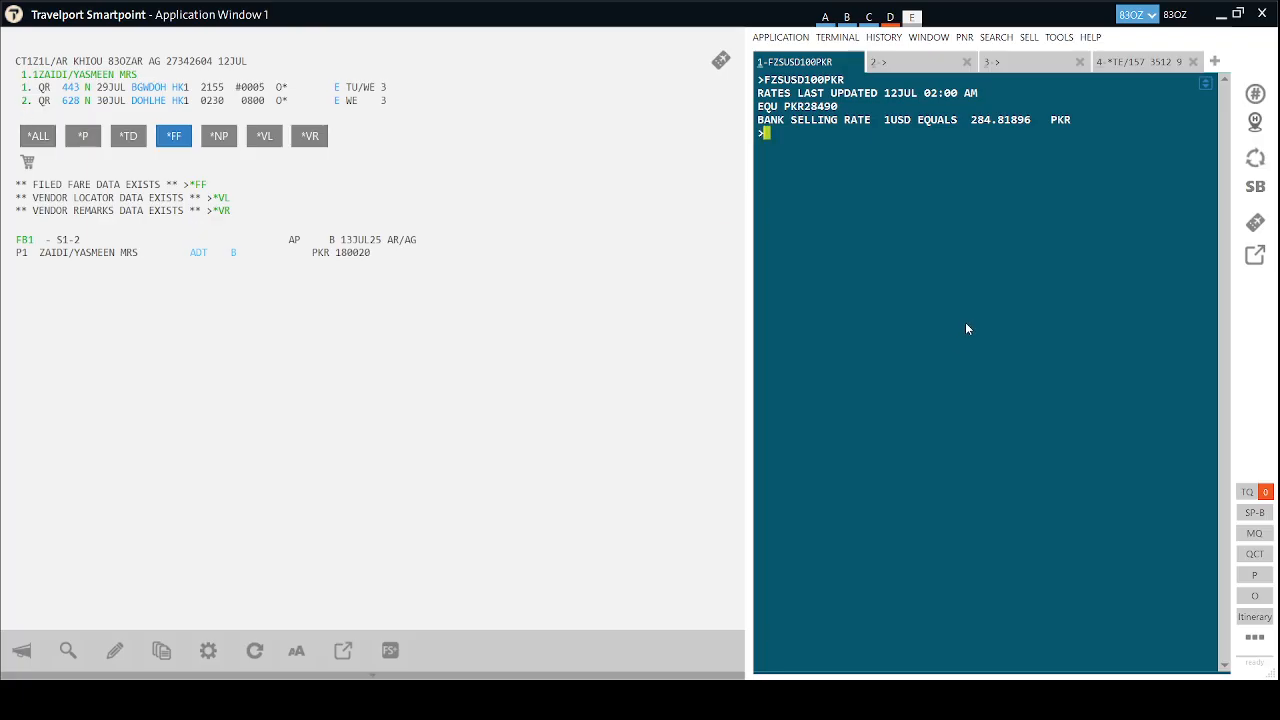
type("FZSUSD")
key("BackSpace")
key("BackSpace")
key("BackSpace")
key("BackSpace")
key("BackSpace")
key("BackSpace")
left_click(24, 241)
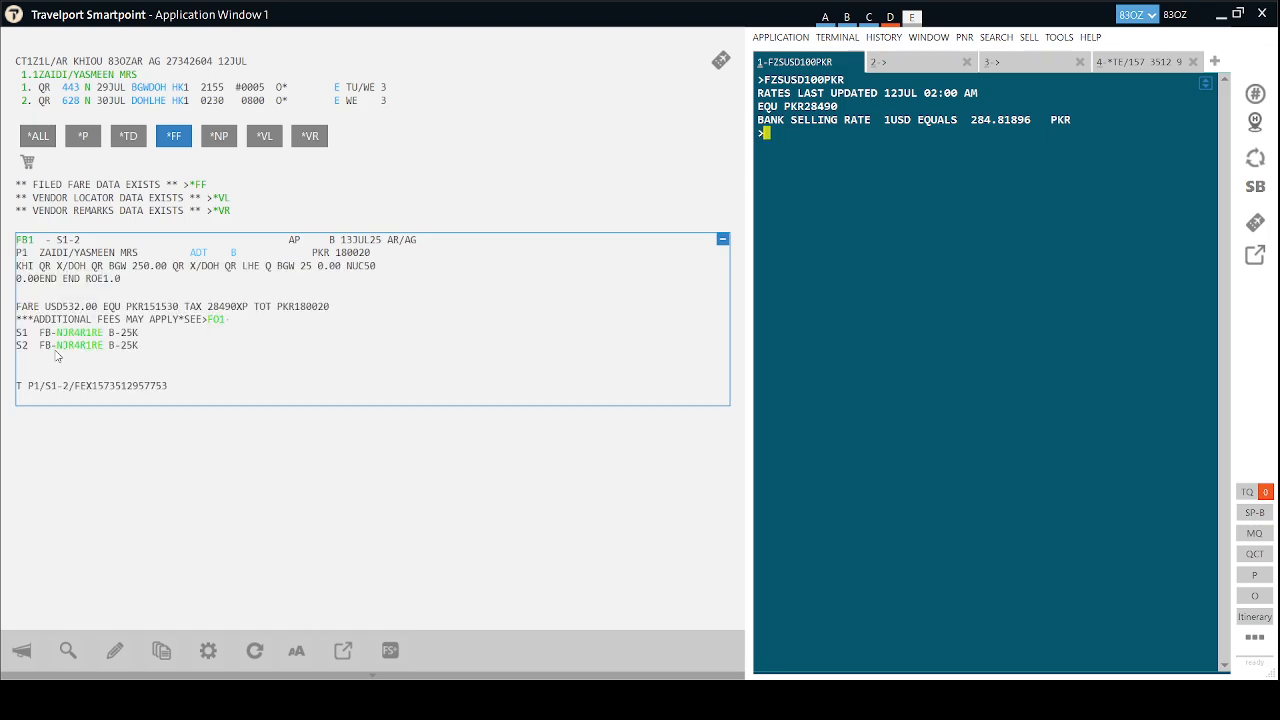
left_click_drag(167, 388, 92, 387)
key("ctrl+c")
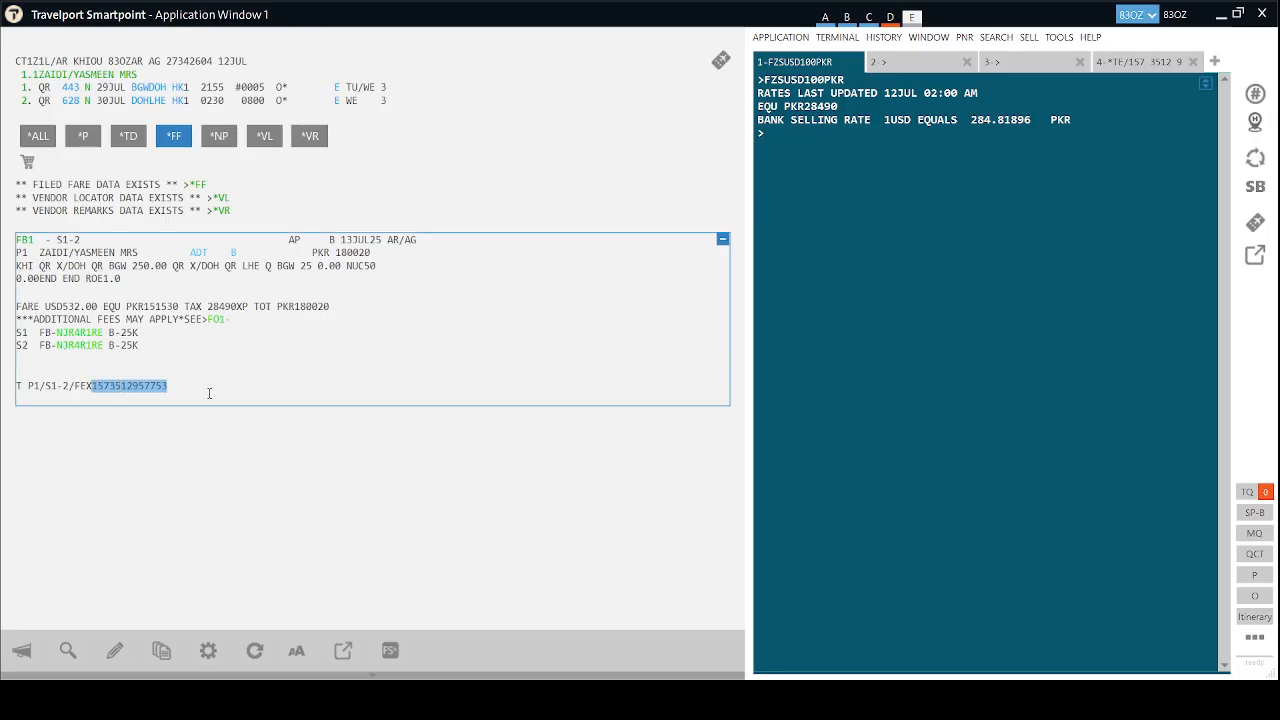
Display the original e-ticket with *TE/ and the pasted ticket number, then re-retrieve with IR.
left_click(838, 227)
type("*TE/")
key("ctrl+v")
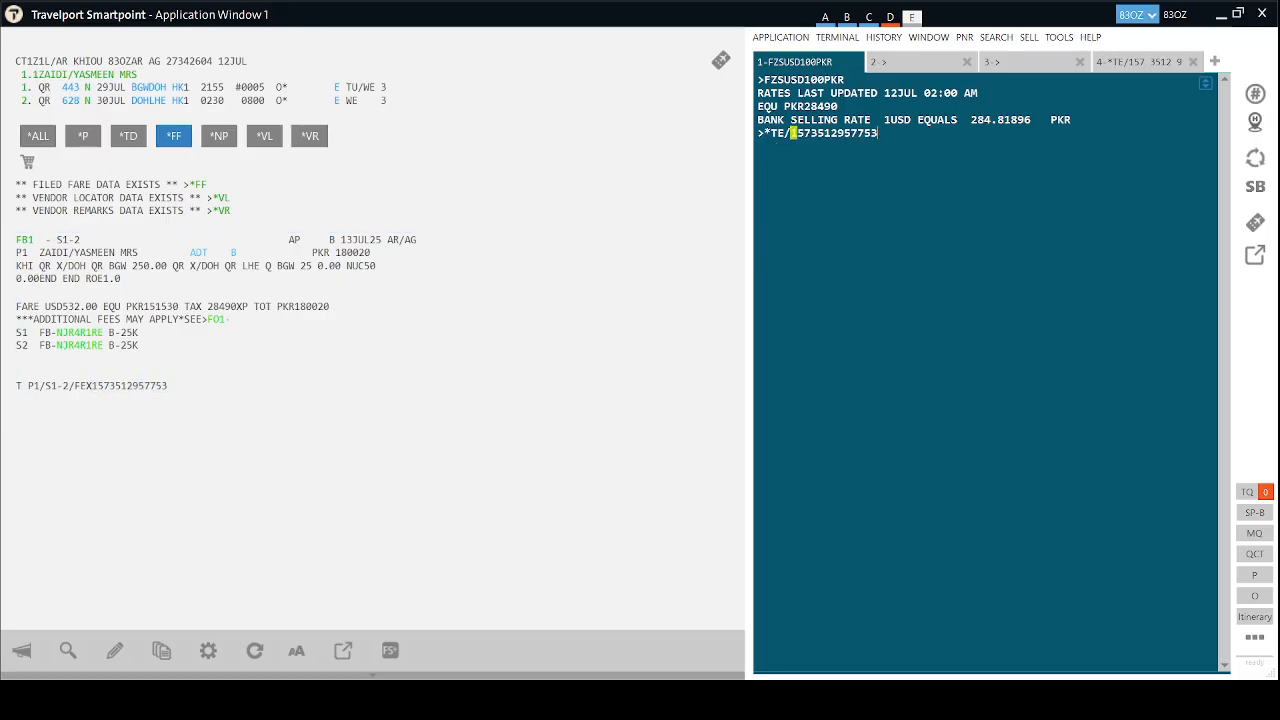
key("Return")
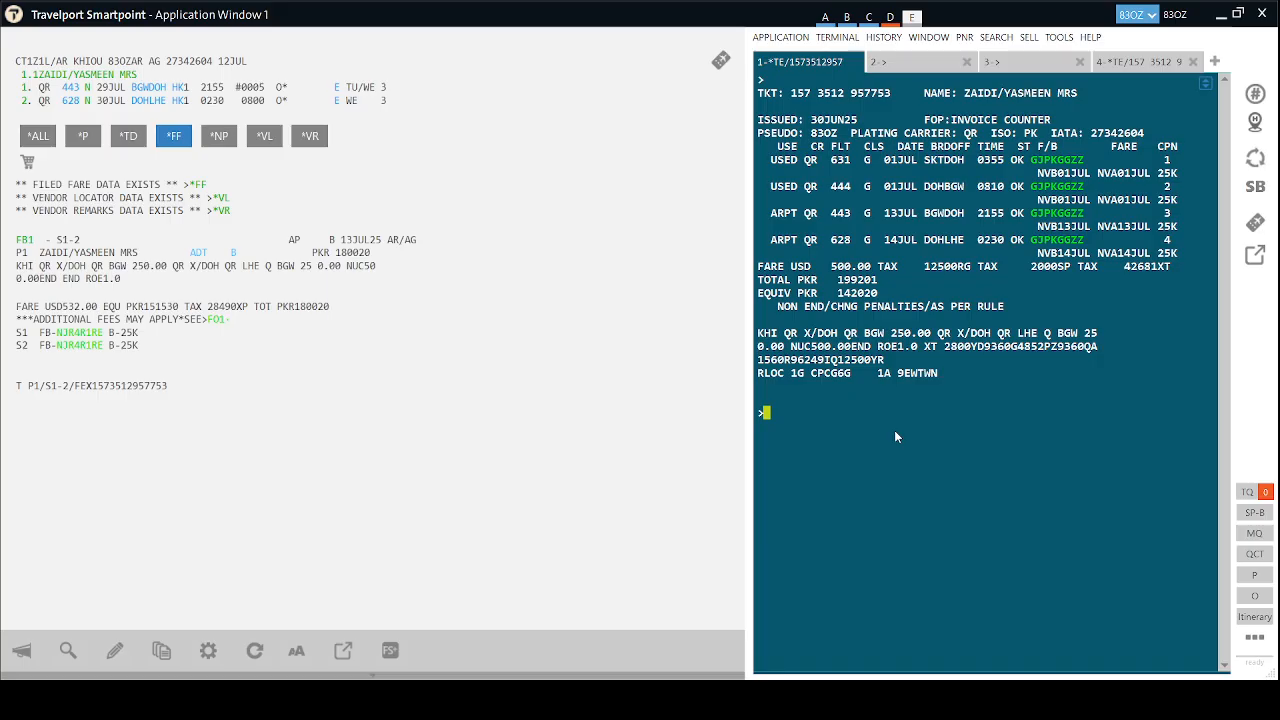
type("IR")
key("Return")
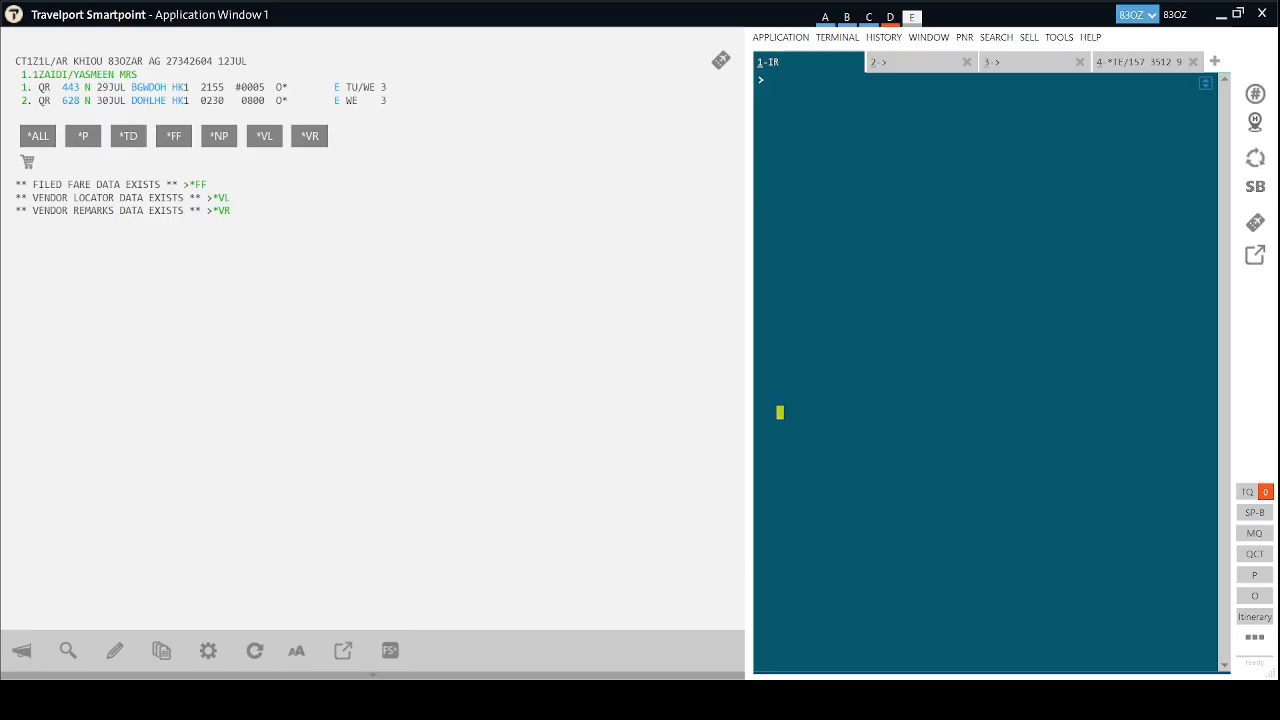
Set ticket modifiers TMU1CQR/Z0 and add the NP.VIEWTRIPNET notepad remark.
left_click(838, 287)
type("TMU1CQR/Z0")
key("Return")
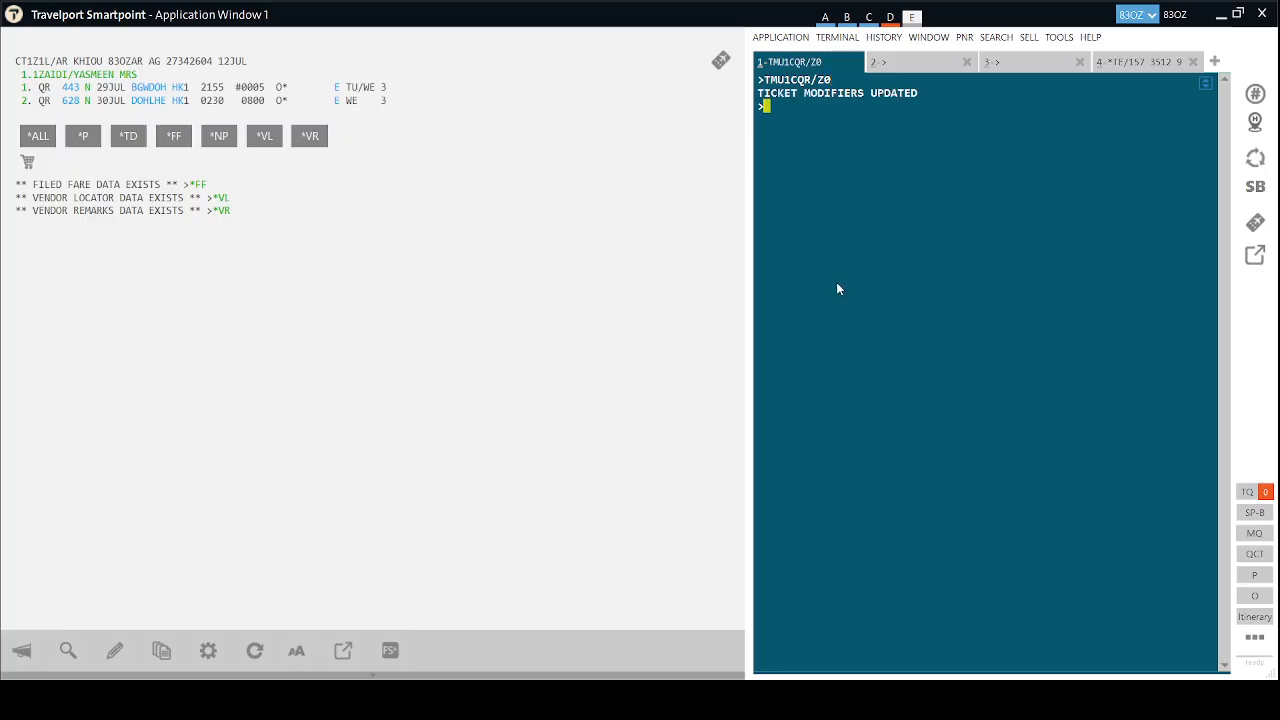
type("NP.VIEWTRIPNET")
key("Return")
Add the received-from signature, save with ER, re-retrieve with IR, and enter TKP1.
type("R.HAIDER")
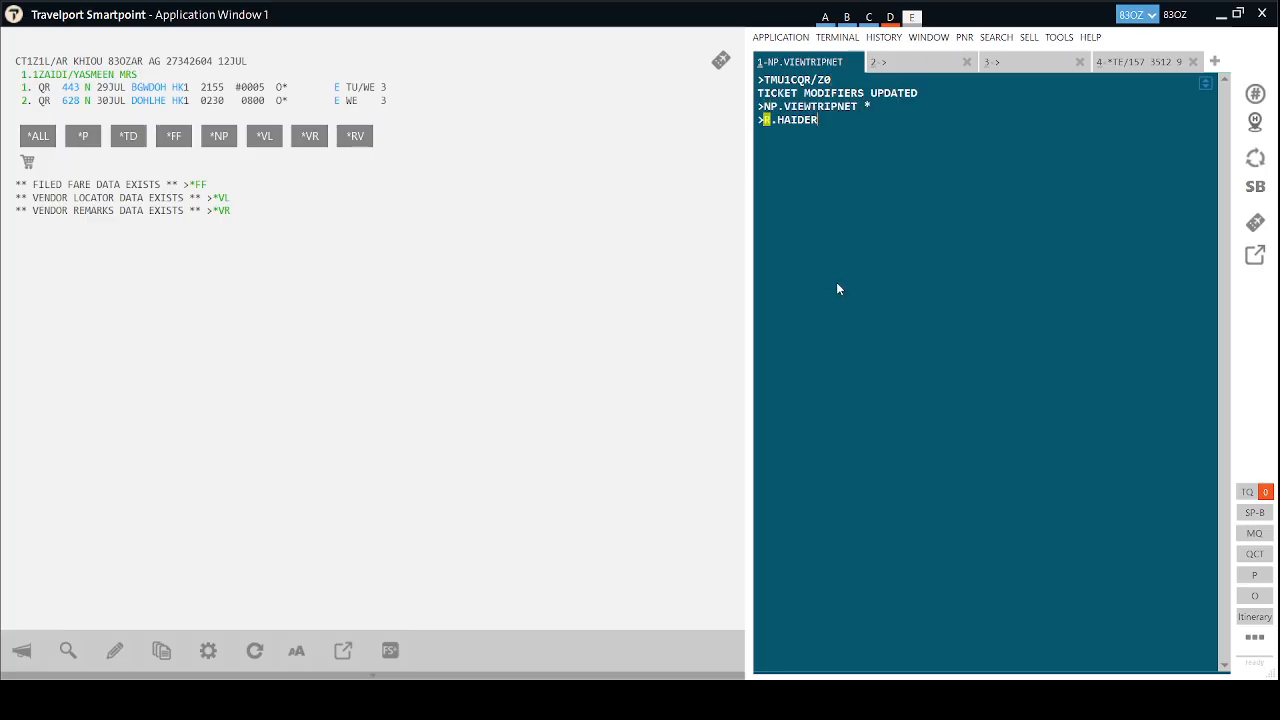
key("Return")
type("ER")
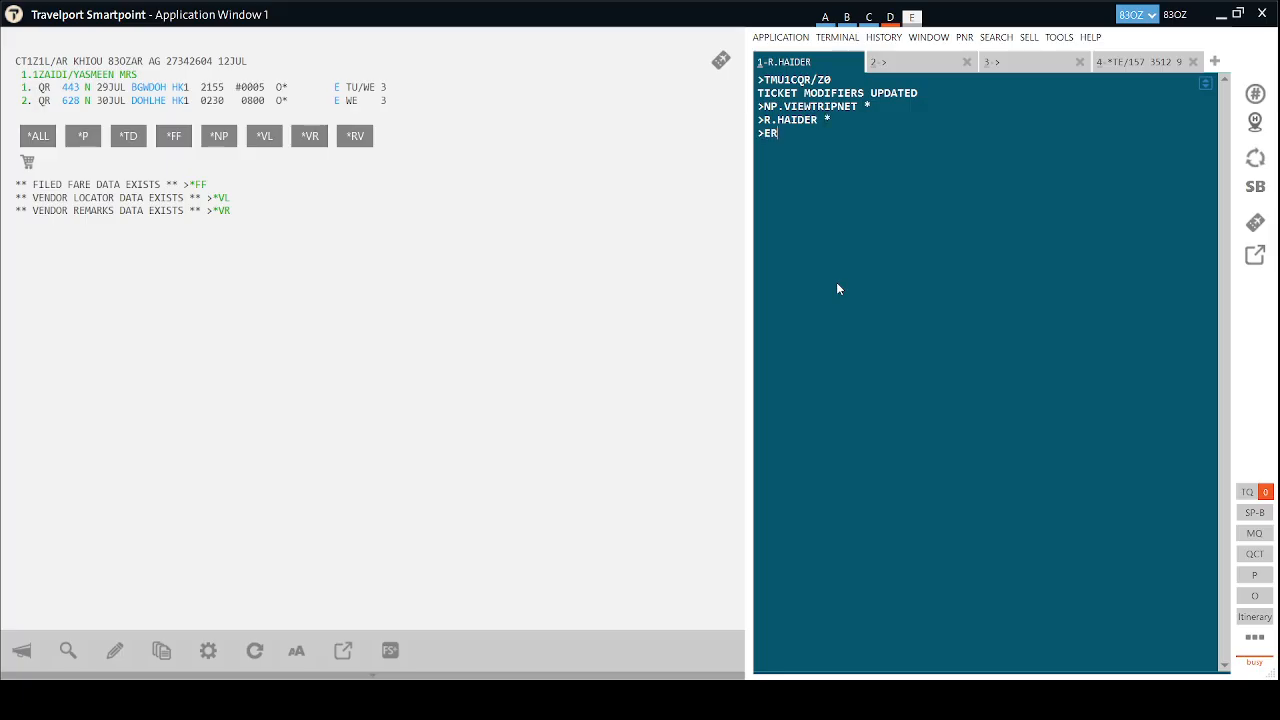
key("Return")
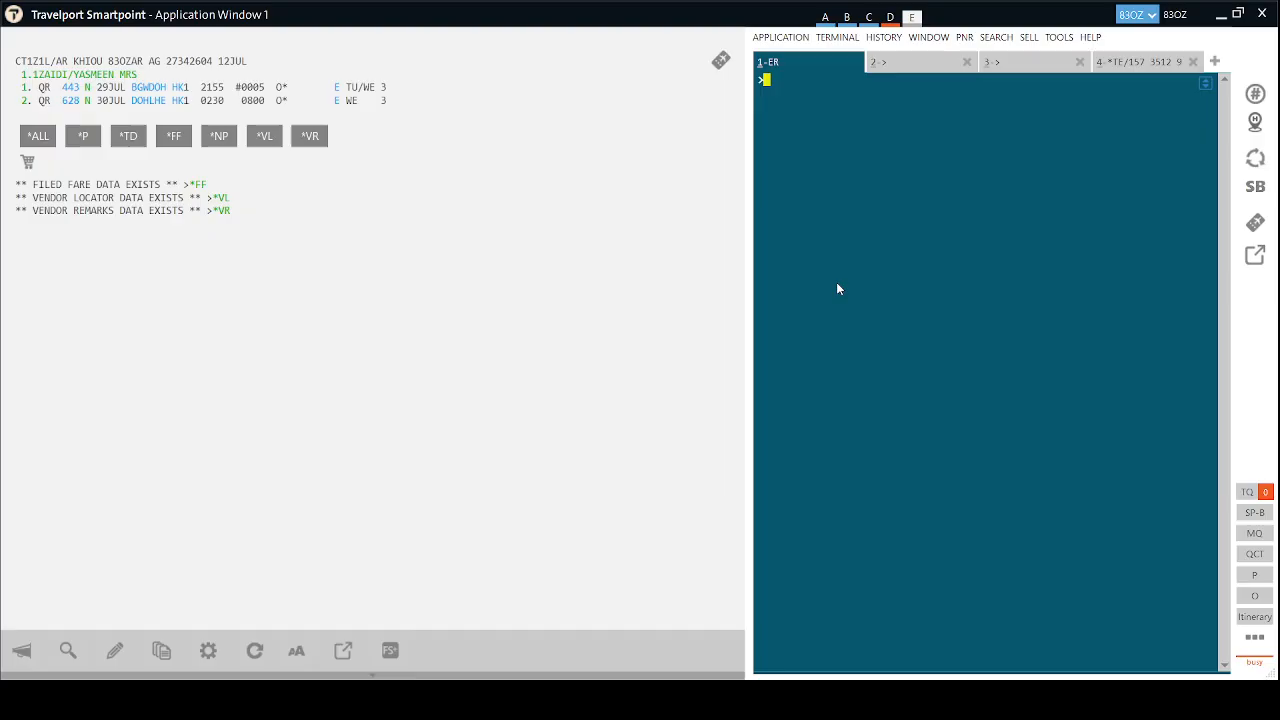
type("IR")
key("Return")
type("TKP1")
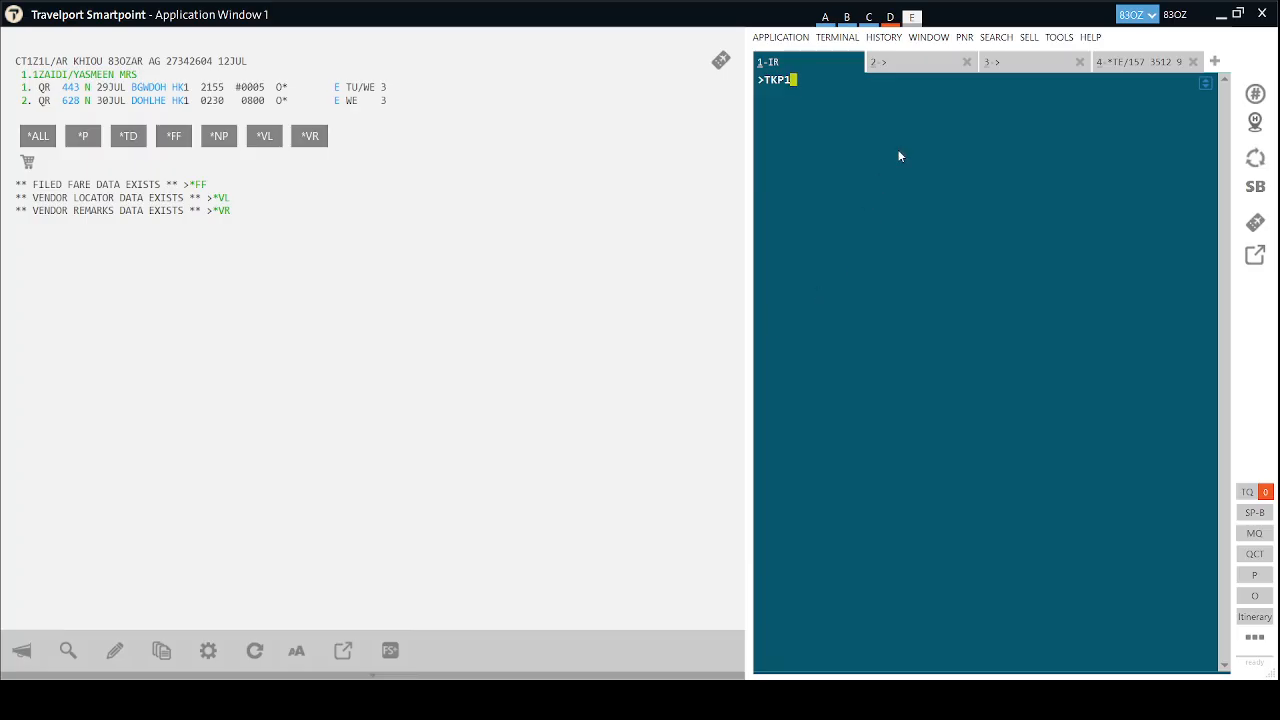
Recheck the original ticket display and convert USD 132 to PKR in the fourth terminal window.
left_click(900, 62)
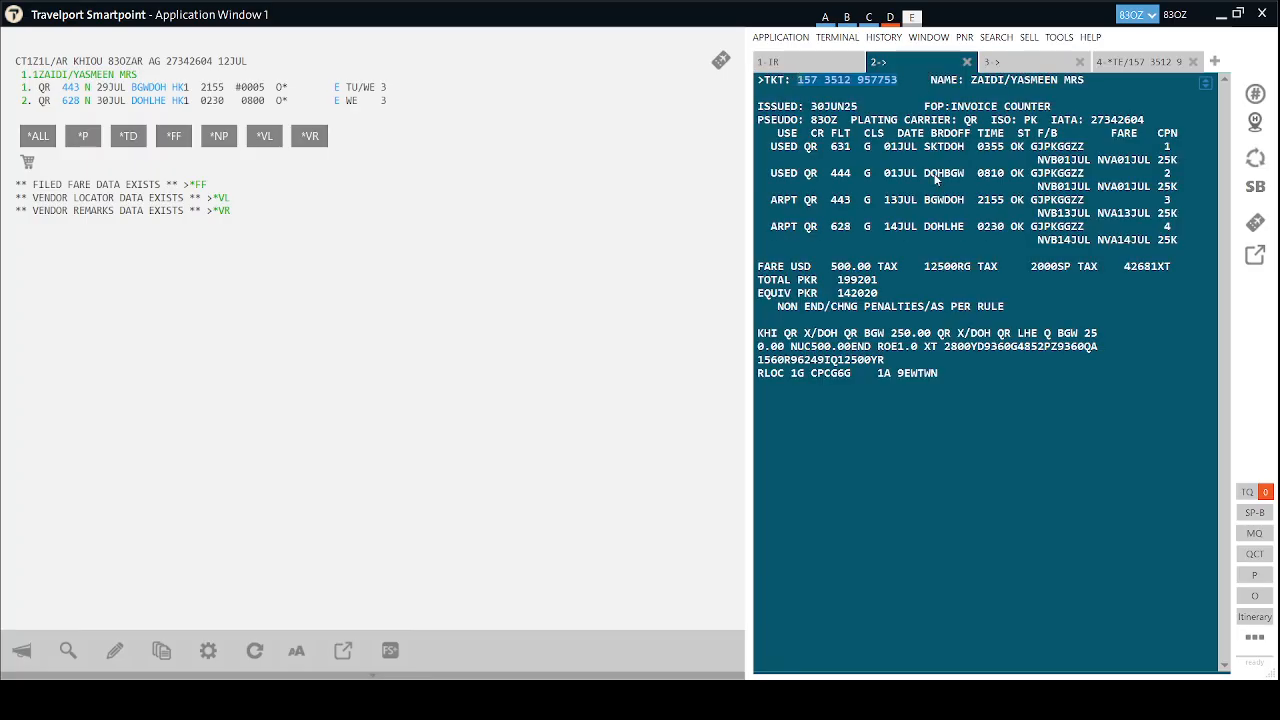
left_click(1133, 62)
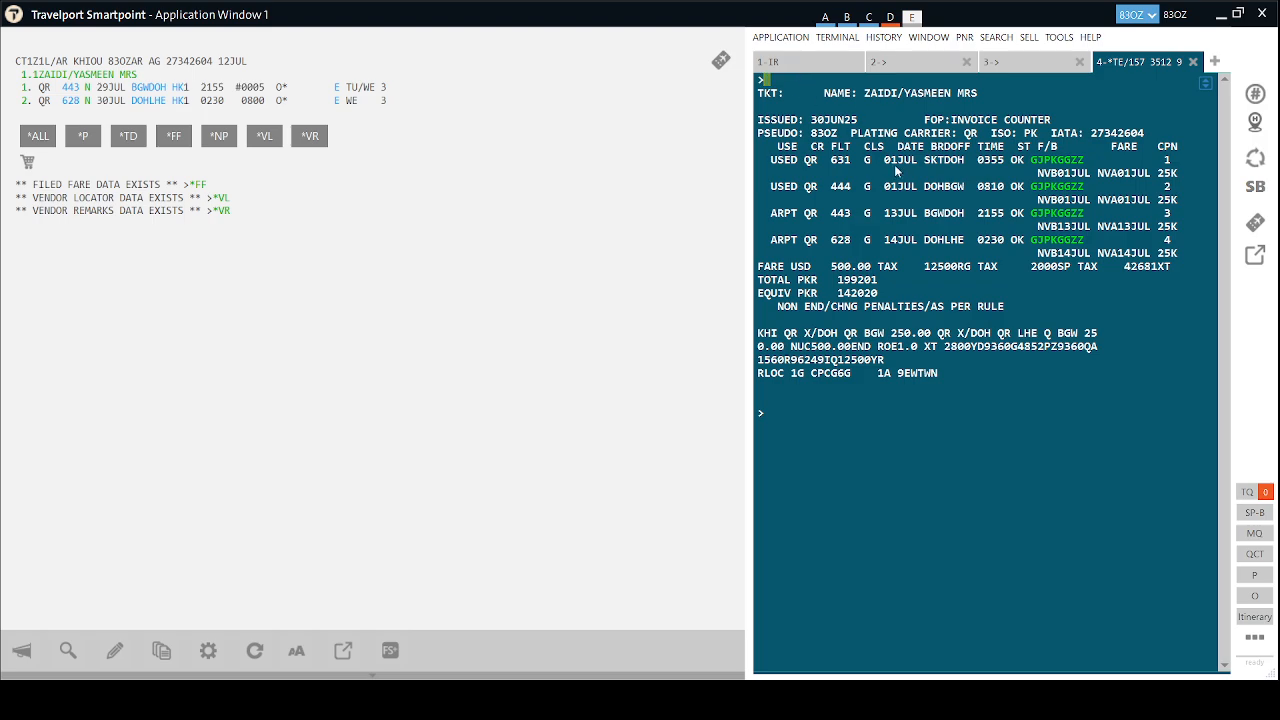
type("FZSUSD132PKR")
key("Return")
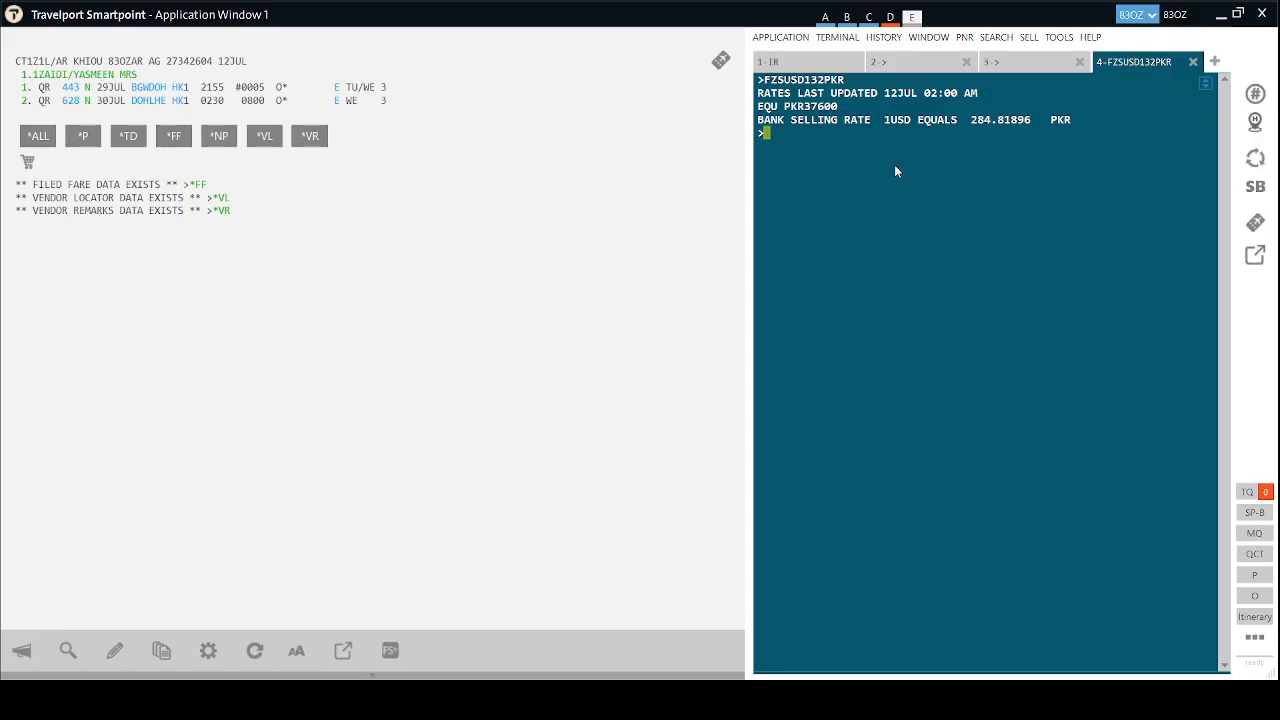
Issue the exchange electronic ticket with the pending TKP1 entry in the first terminal window.
left_click(808, 63)
left_click(891, 69)
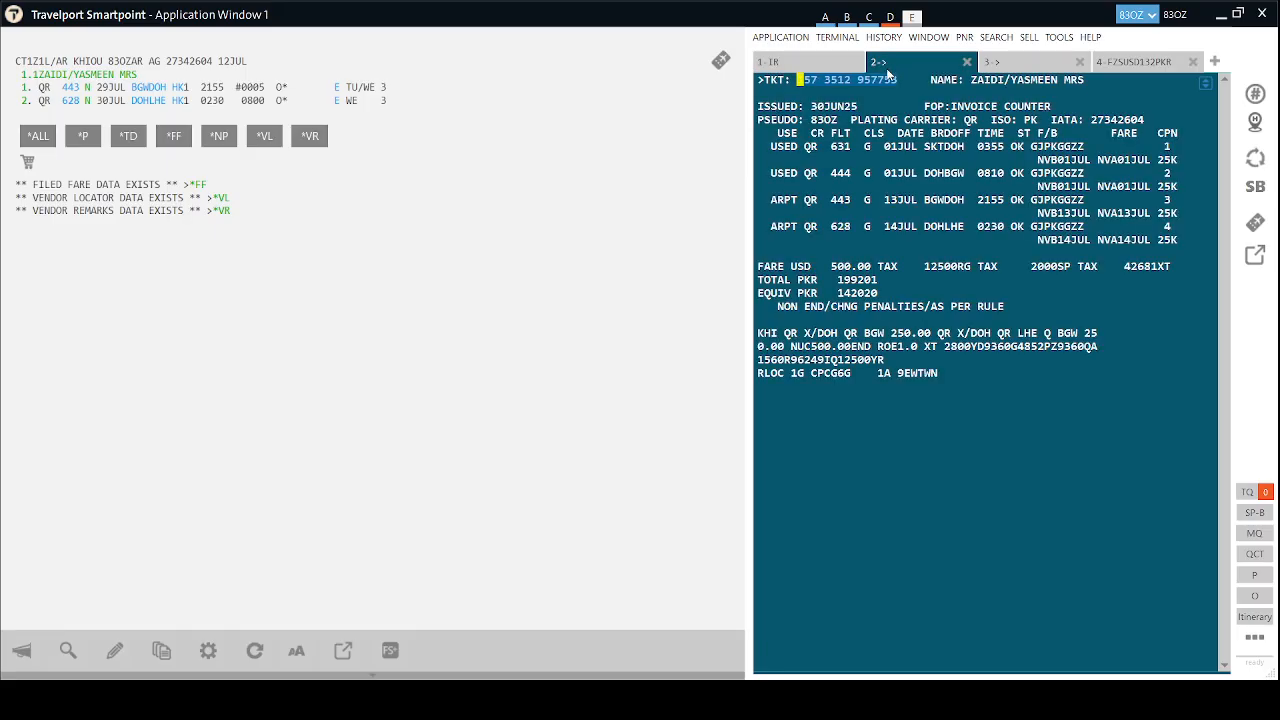
left_click(828, 66)
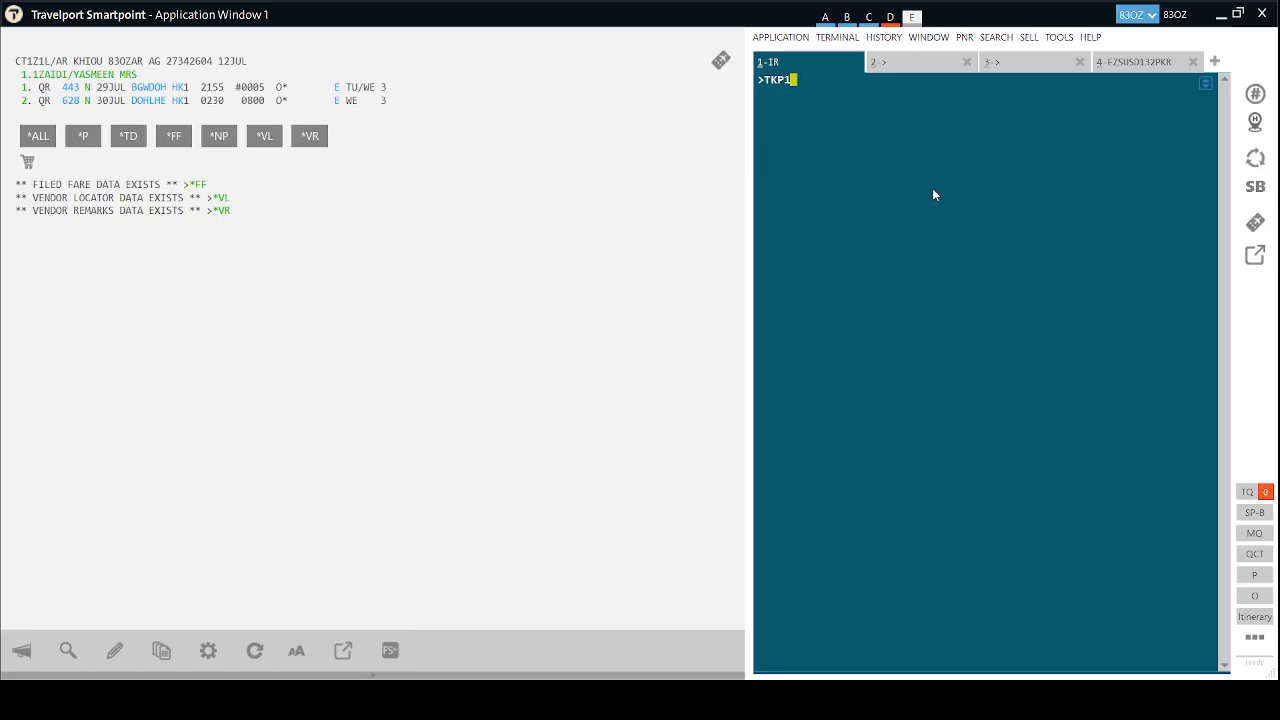
key("Return")
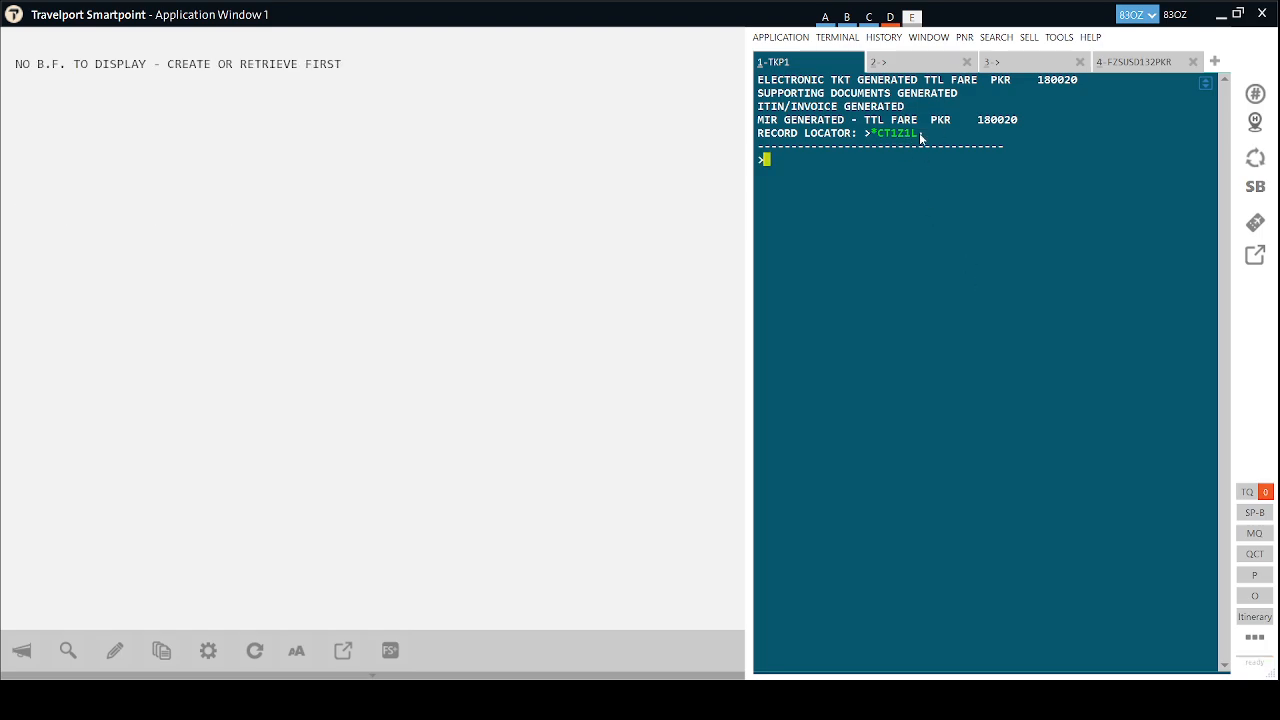
Retrieve the ticketed booking and review its ticket data (PKR 38000 collected) and FB1 filed fare.
left_click(900, 135)
left_click(400, 136)
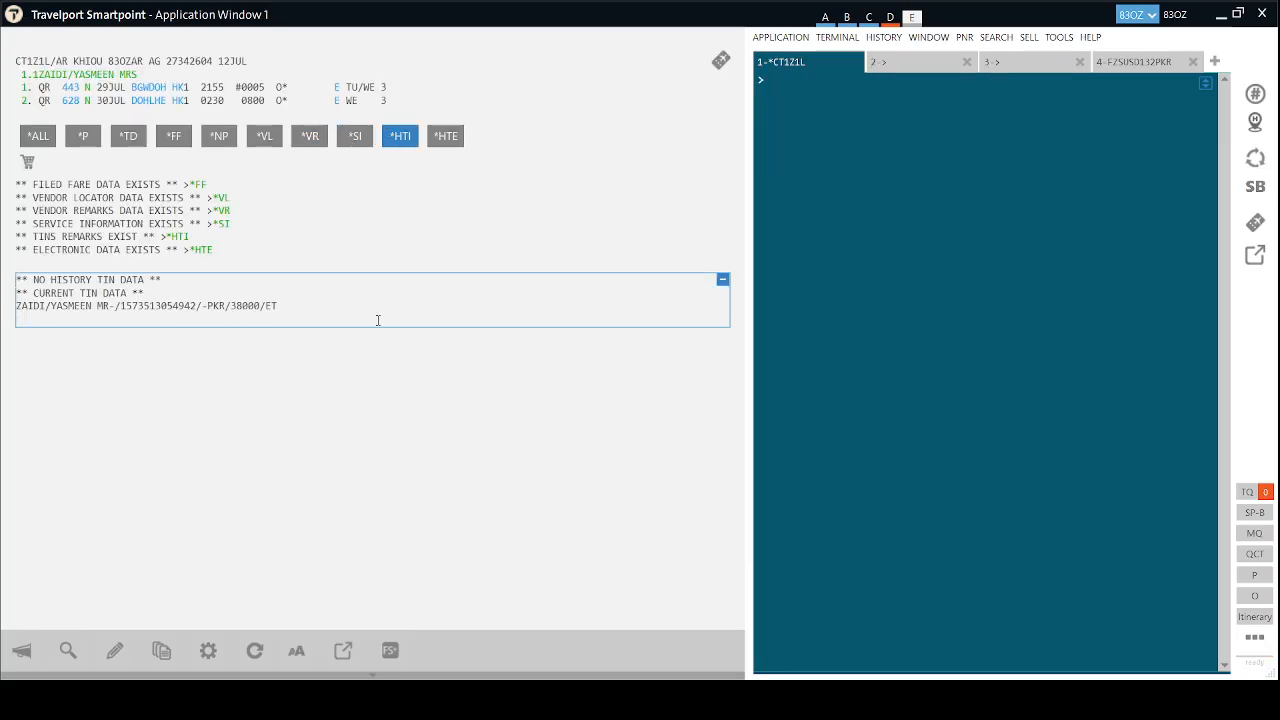
double_click(241, 306)
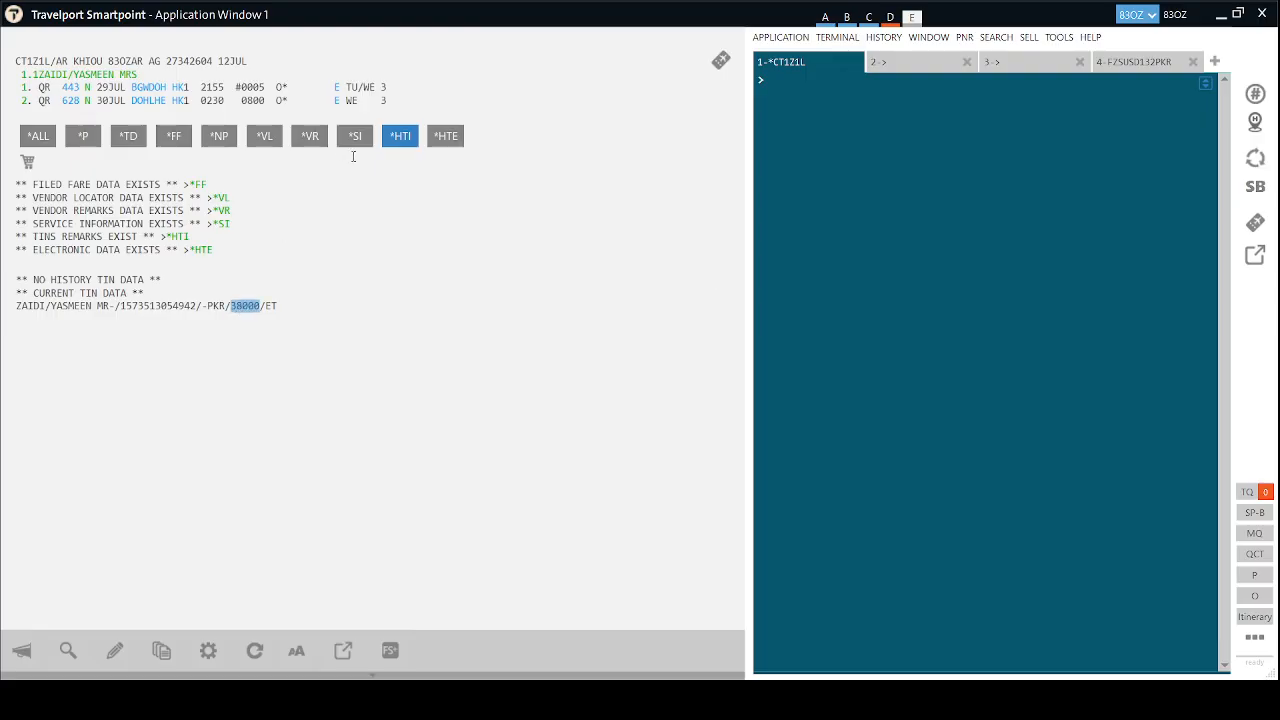
left_click(174, 136)
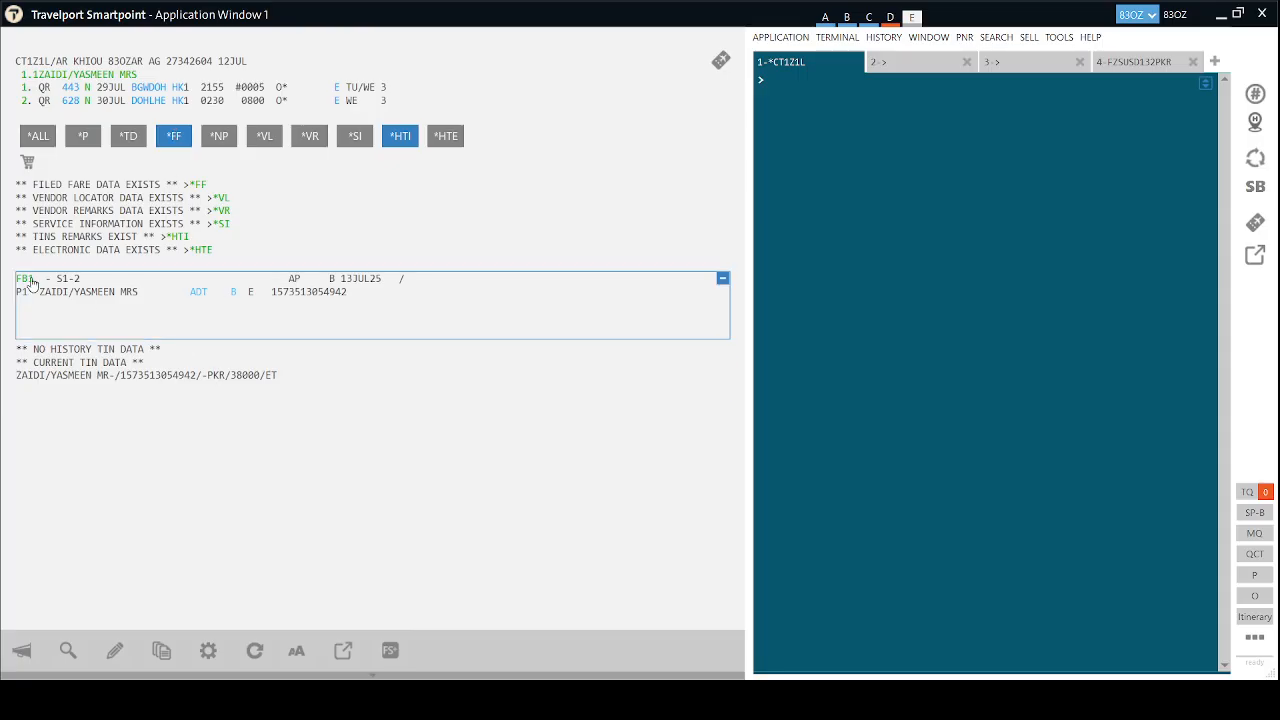
left_click(30, 281)
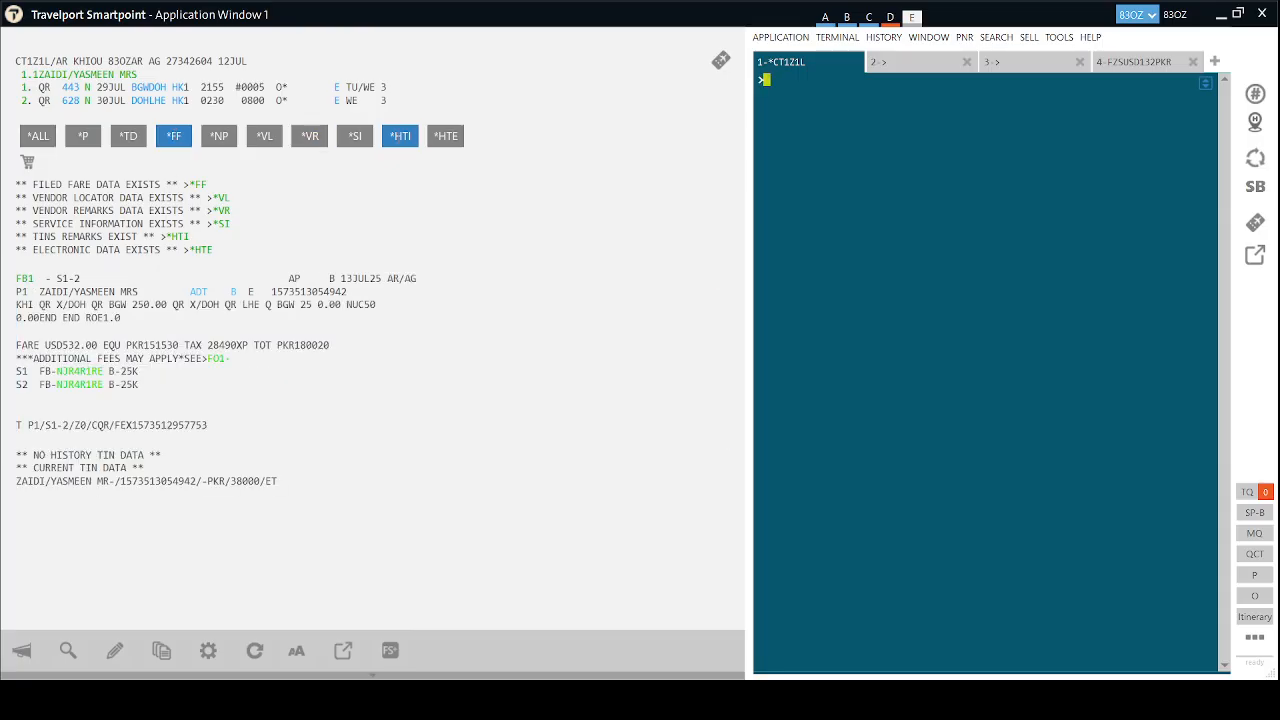
left_click(399, 136)
left_click(170, 134)
Display the new e-ticket record and select the original ticket number it was exchanged for.
left_click(445, 136)
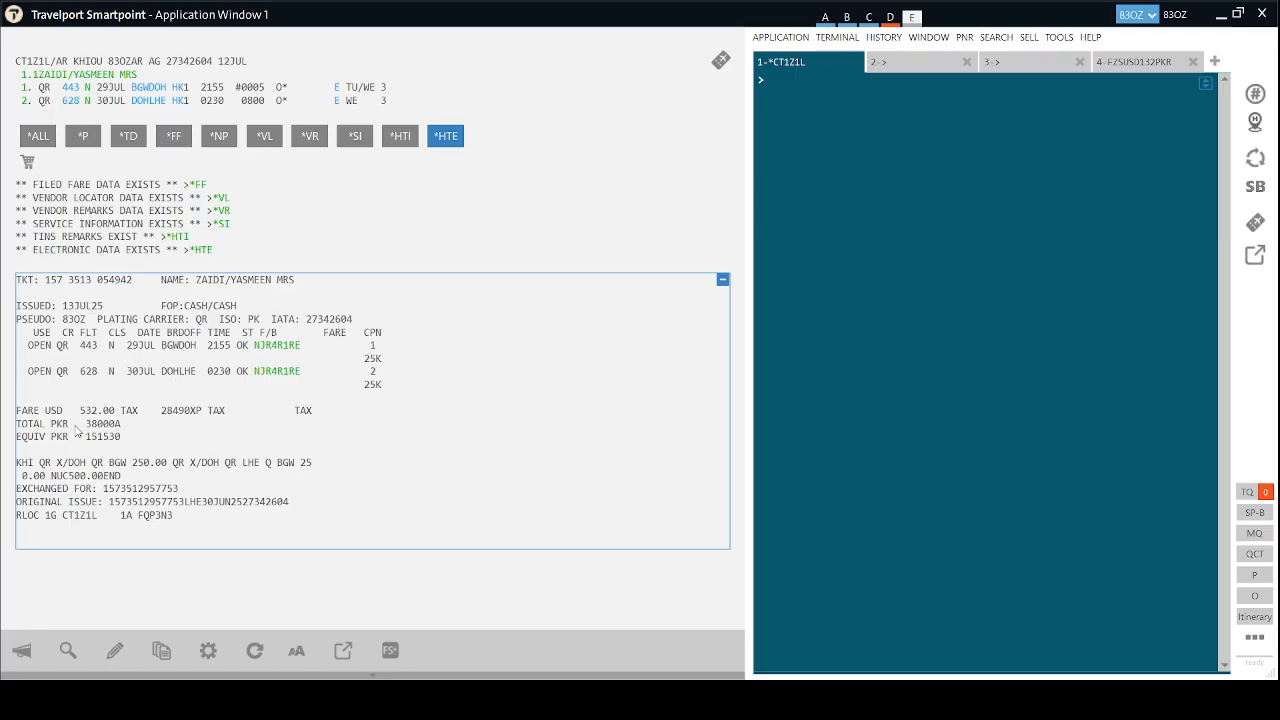
left_click(856, 290)
key("alt")
double_click(126, 490)
key("ctrl+c")
left_click(1018, 332)
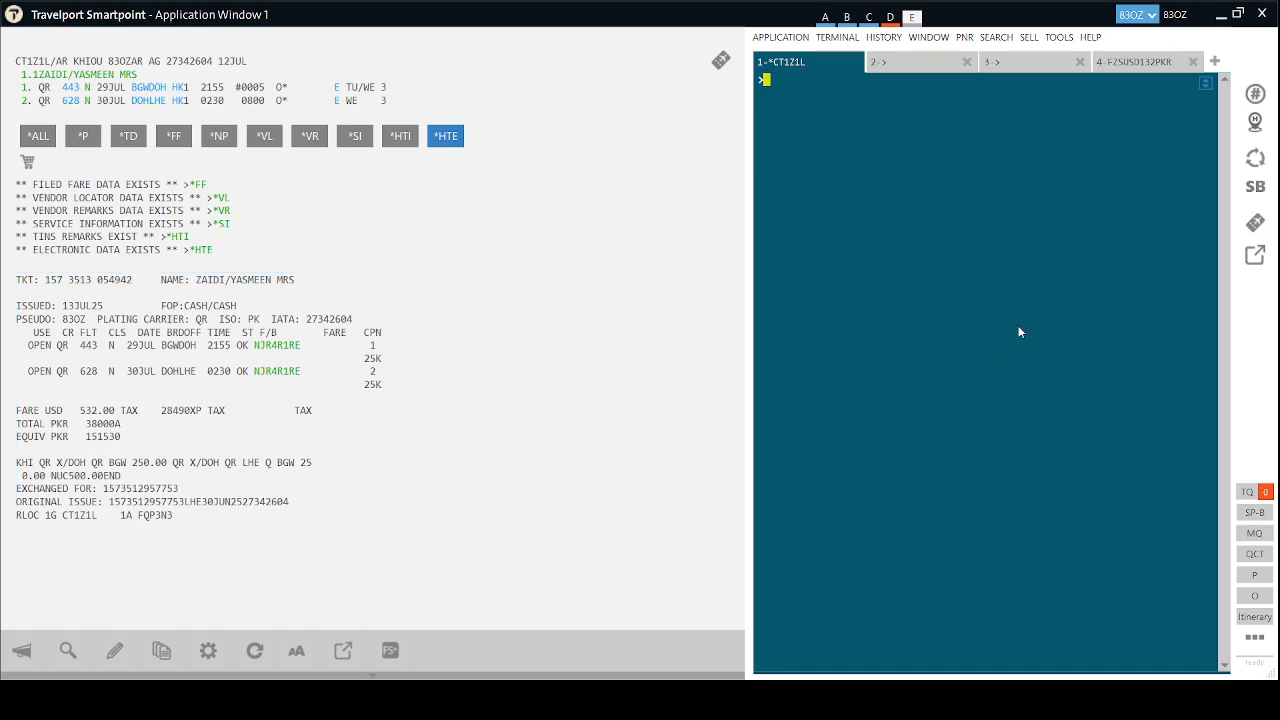
Display the original exchanged ticket record with *TE/ and the pasted ticket number.
type("*TE/")
key("ctrl+v")
key("Return")
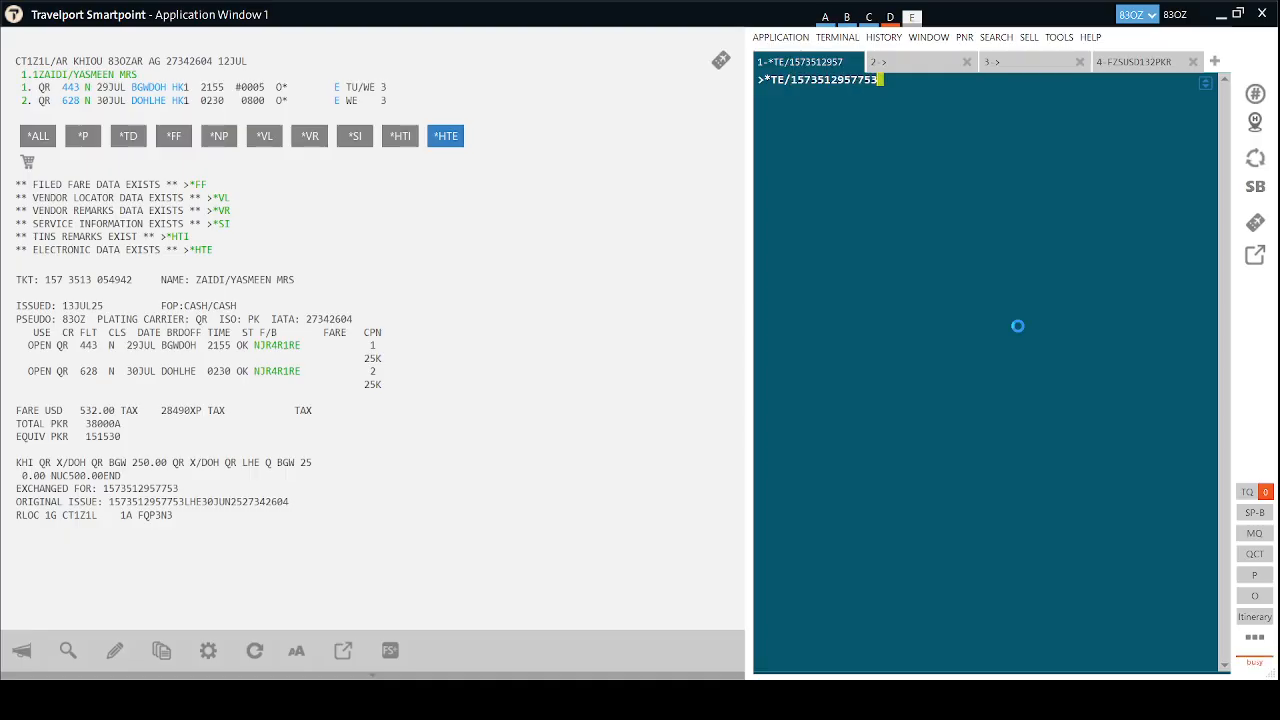